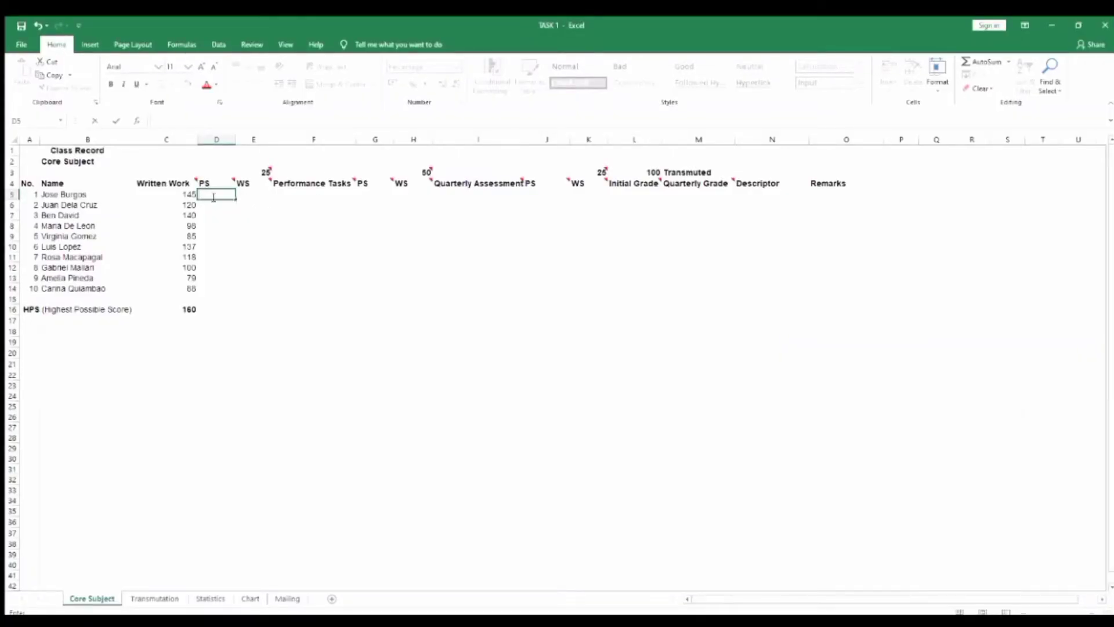
# Enter the formula =(C5/C16) in D5 to calculate the first student's Written Work percentage score
pyautogui.write('=')
pyautogui.write('(C')
pyautogui.press('Left')
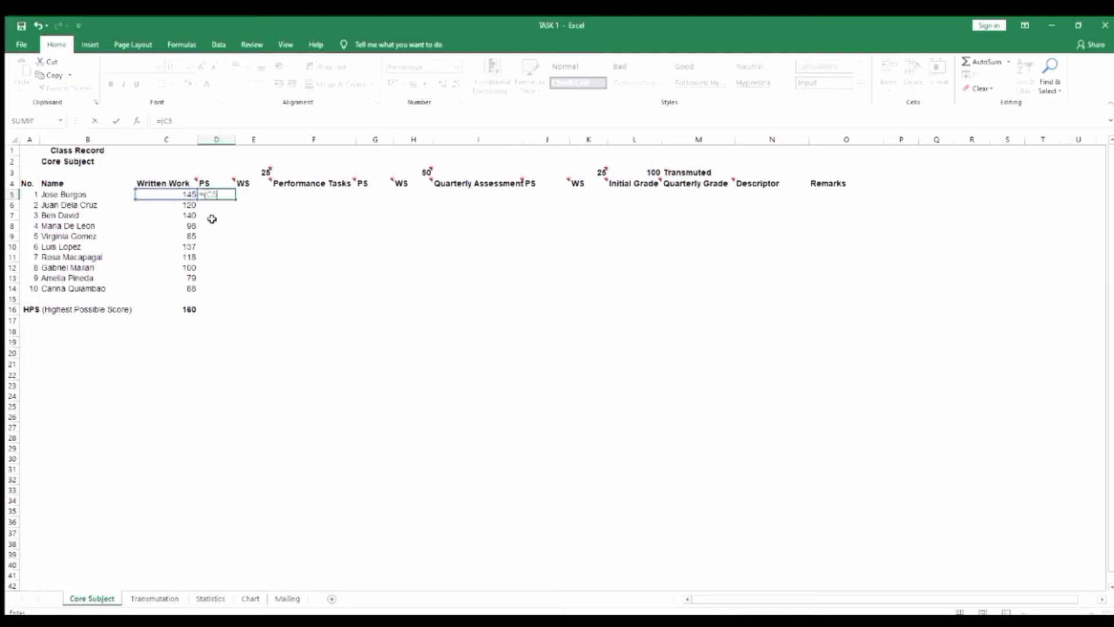
pyautogui.write('/C16')
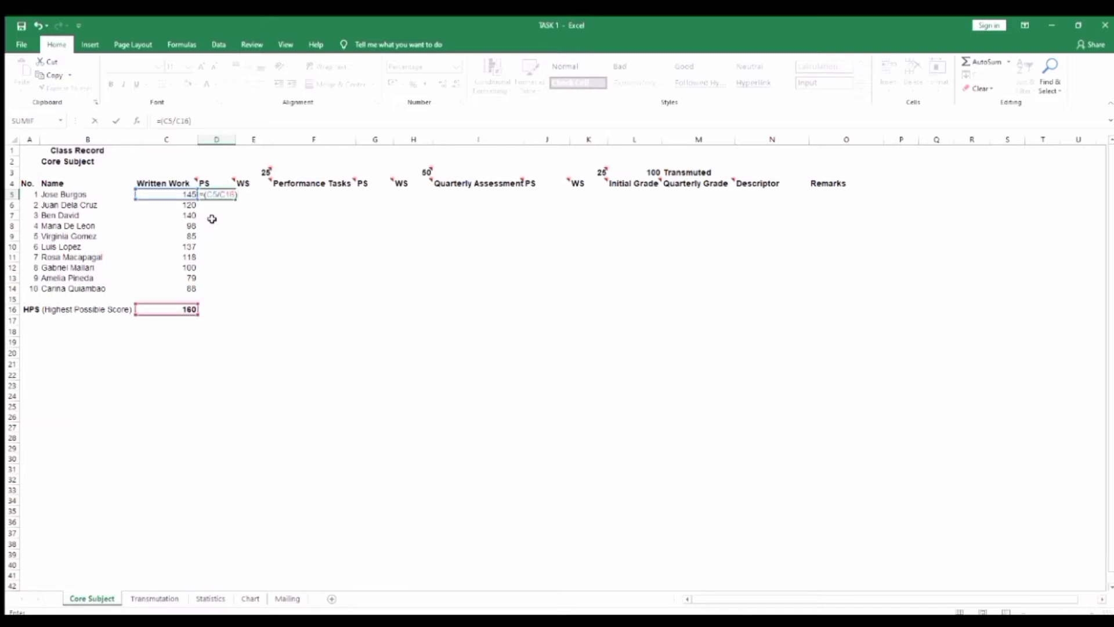
pyautogui.write(')')
pyautogui.press('Return')
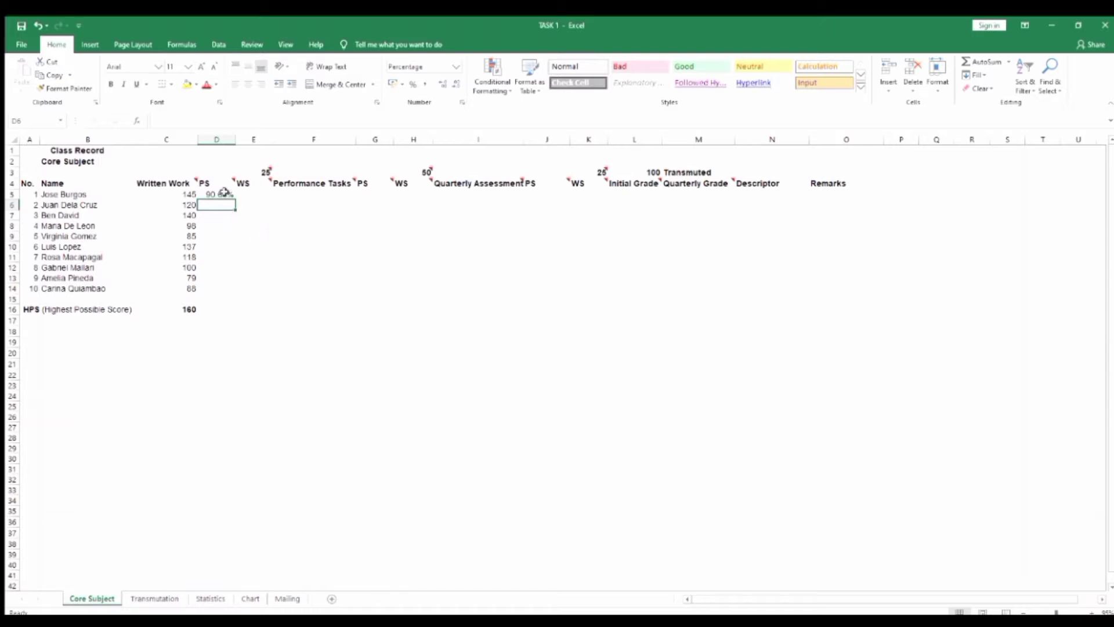
# Try to fill the PS formula from D5 down through D14
pyautogui.click(222, 194)
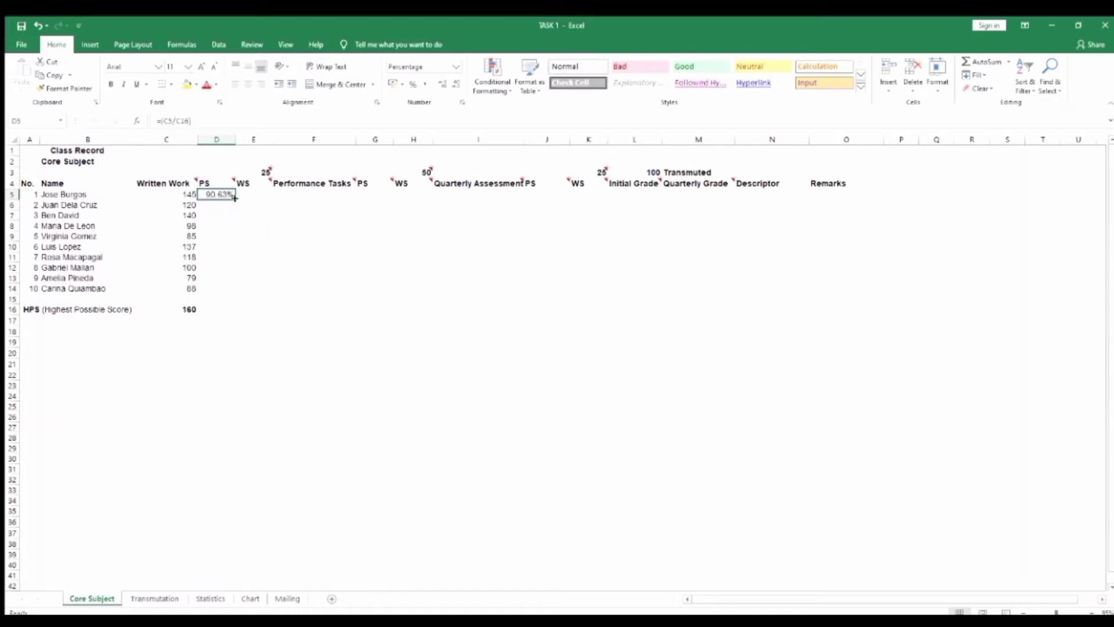
pyautogui.moveTo(234, 197); pyautogui.dragTo(271, 296)
pyautogui.click(246, 250)
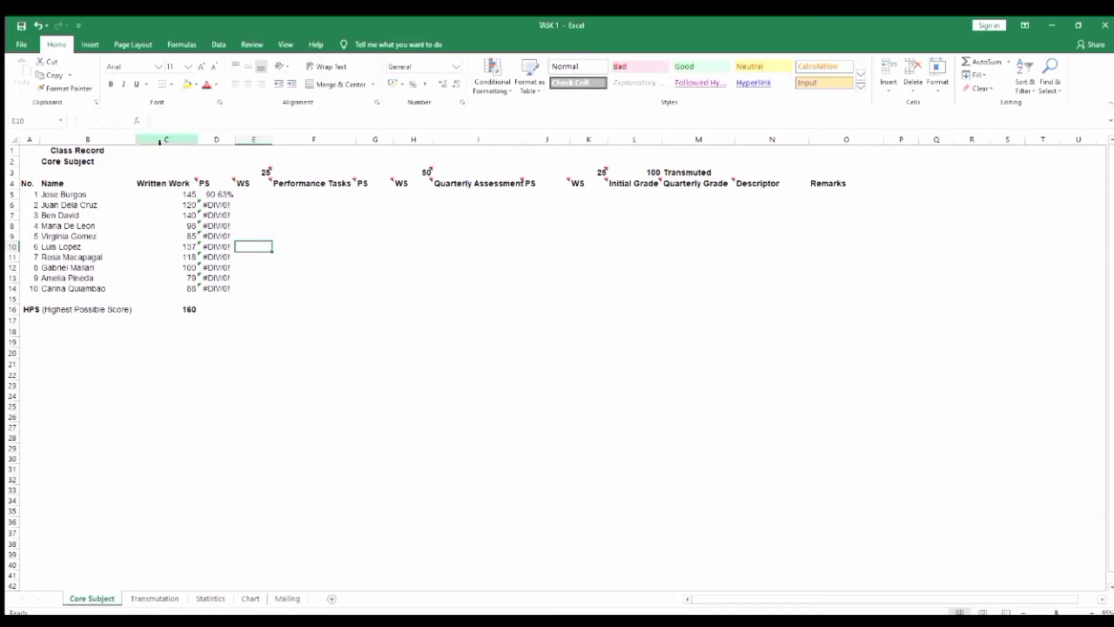
# Change the formula in D5 to =(C5/$C$16)*100% and fill it down through D14
pyautogui.click(208, 195)
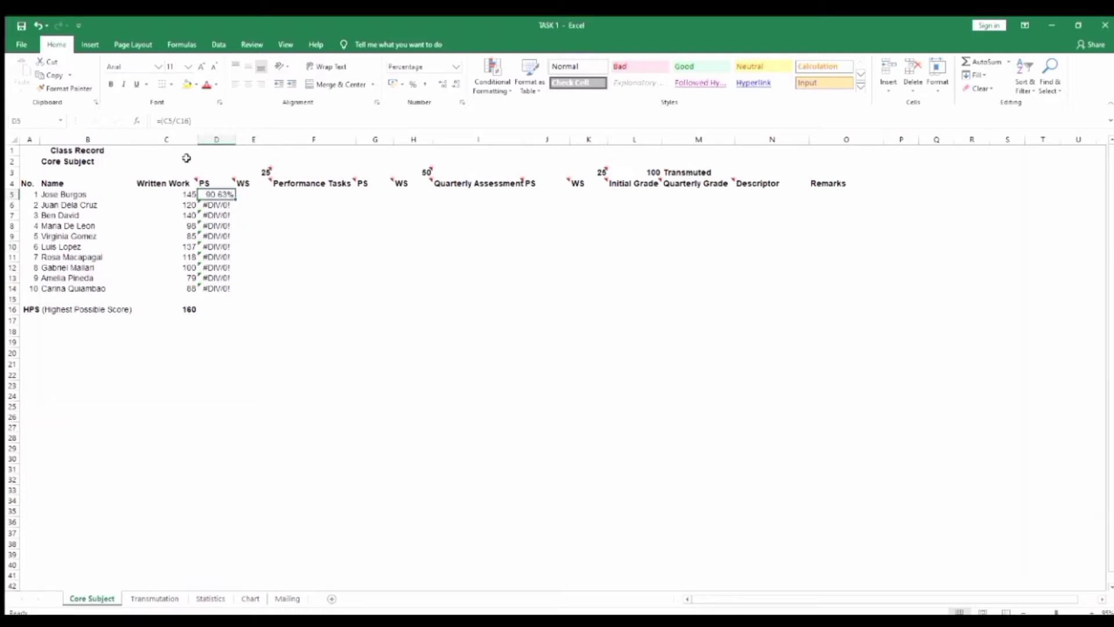
pyautogui.click(175, 120)
pyautogui.click(176, 121)
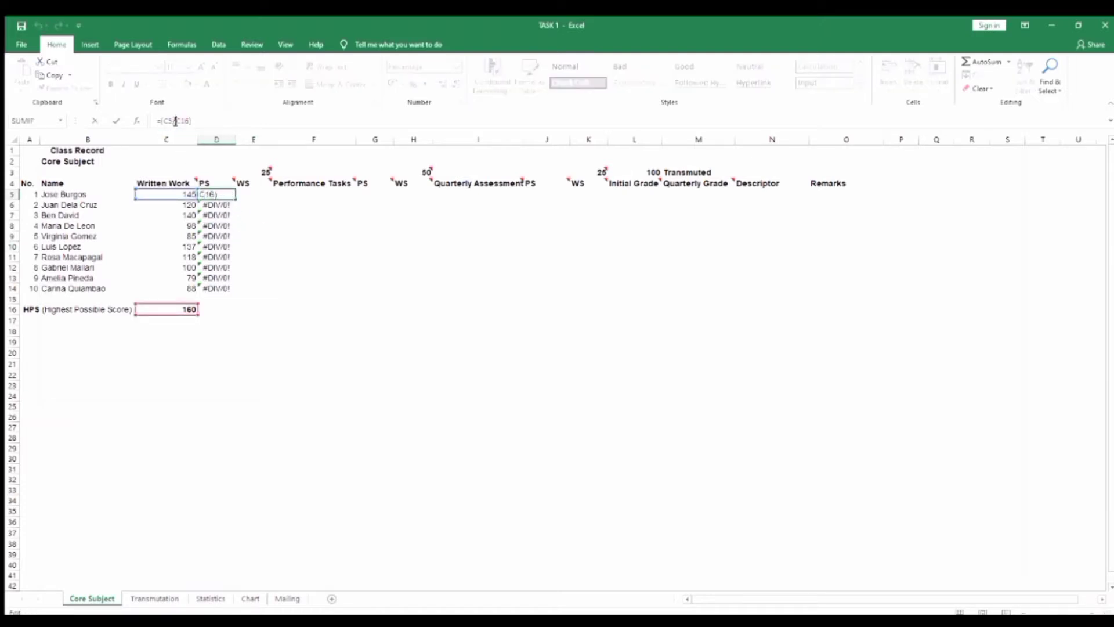
pyautogui.write('$')
pyautogui.press('Right')
pyautogui.write('$16)*100')
pyautogui.hotkey('ctrl', 'Return')
pyautogui.moveTo(235, 199); pyautogui.dragTo(234, 292)
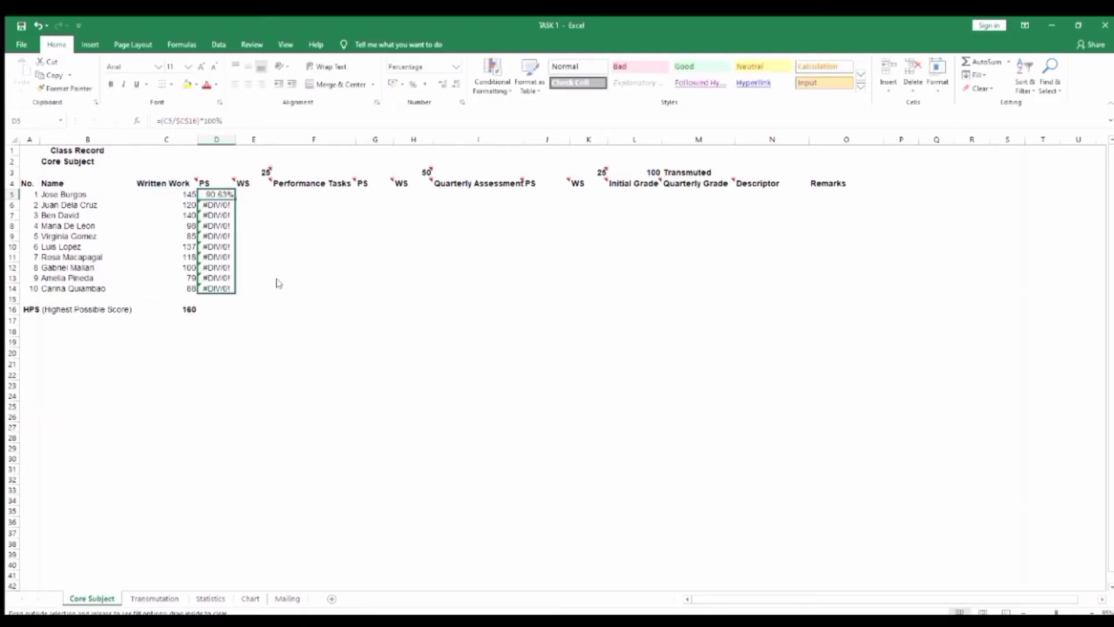
pyautogui.click(251, 268)
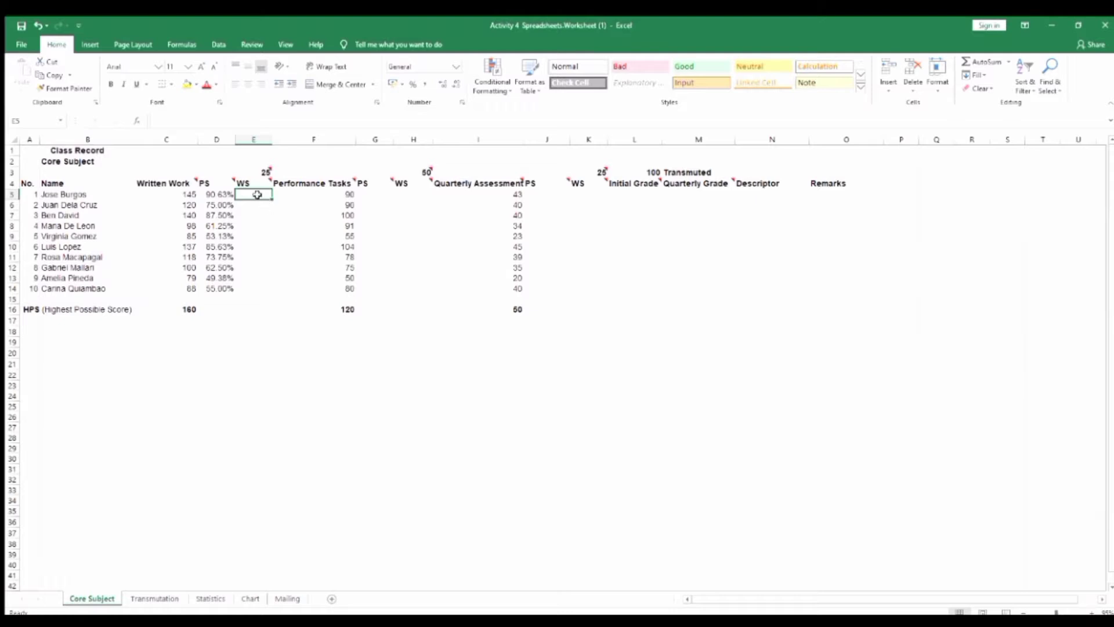
# Enter the weighted score formula =(D5*E3) in E5 and format the cell as a number with two decimals
pyautogui.write('=')
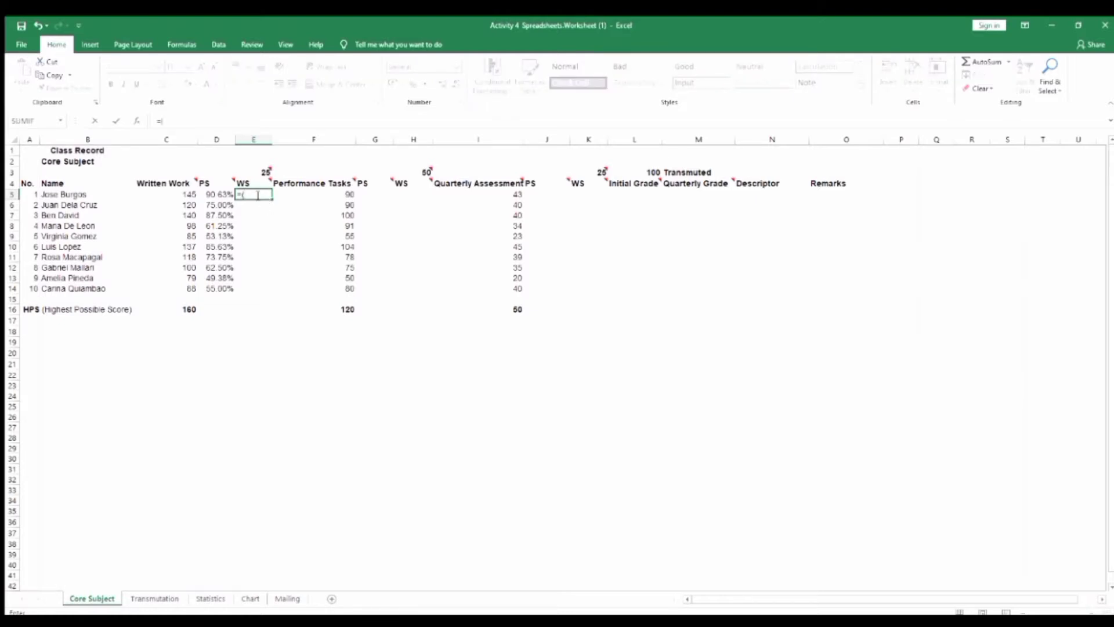
pyautogui.write('(D5*E3')
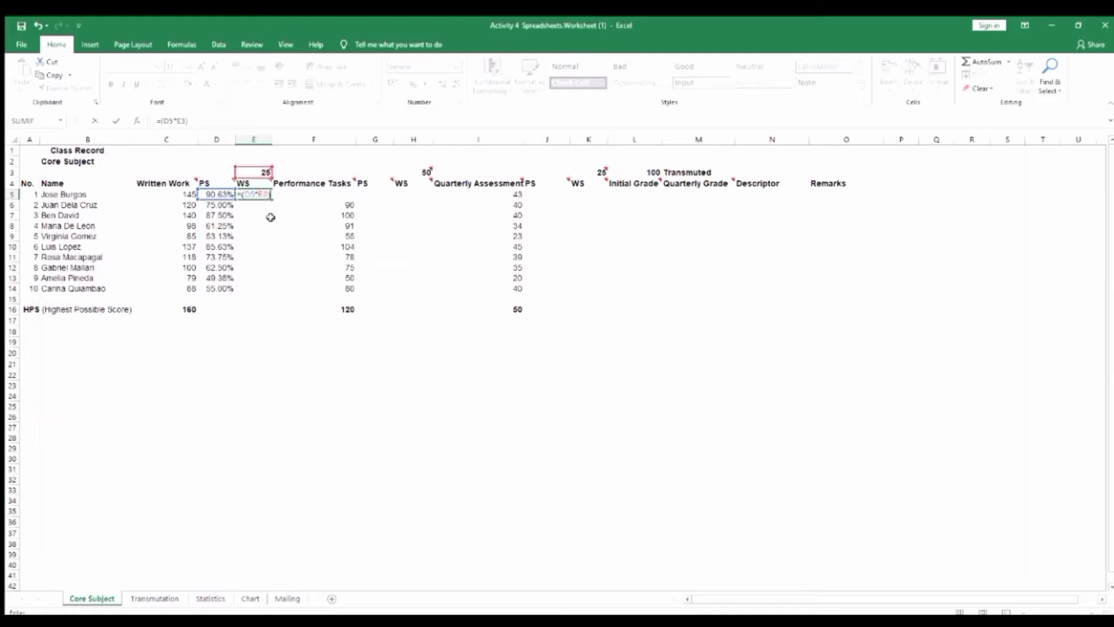
pyautogui.press('Return')
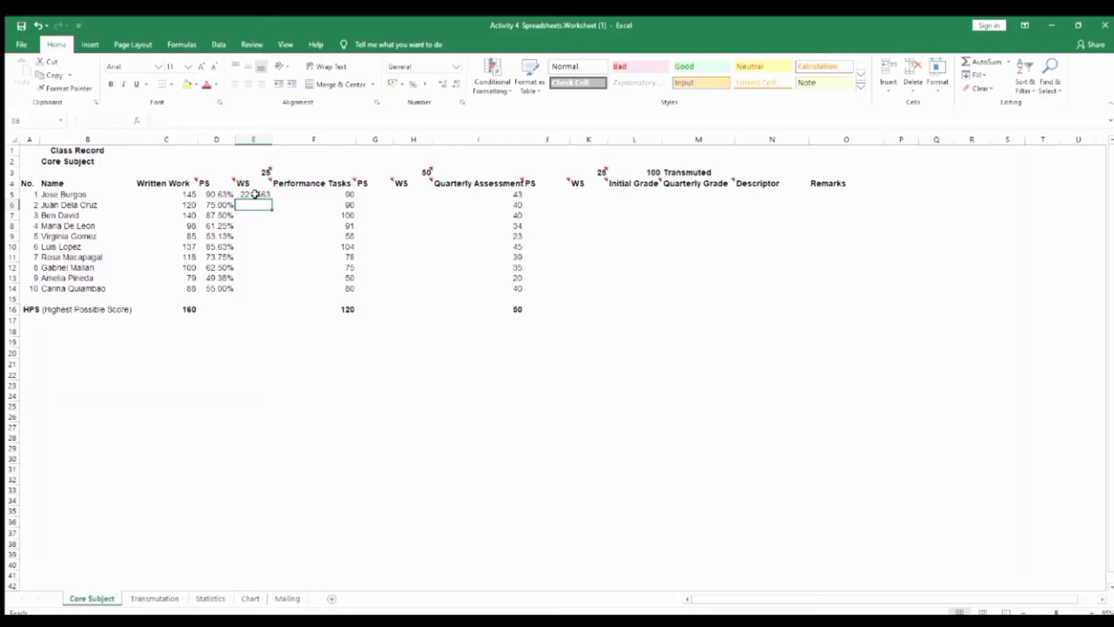
pyautogui.click(255, 194)
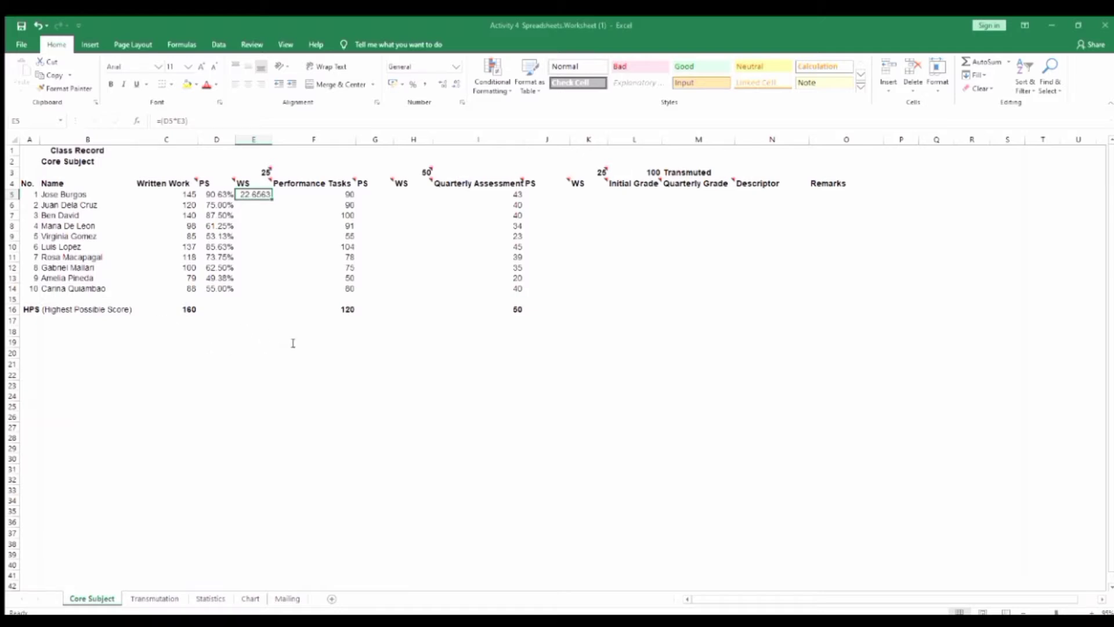
pyautogui.click(370, 521)
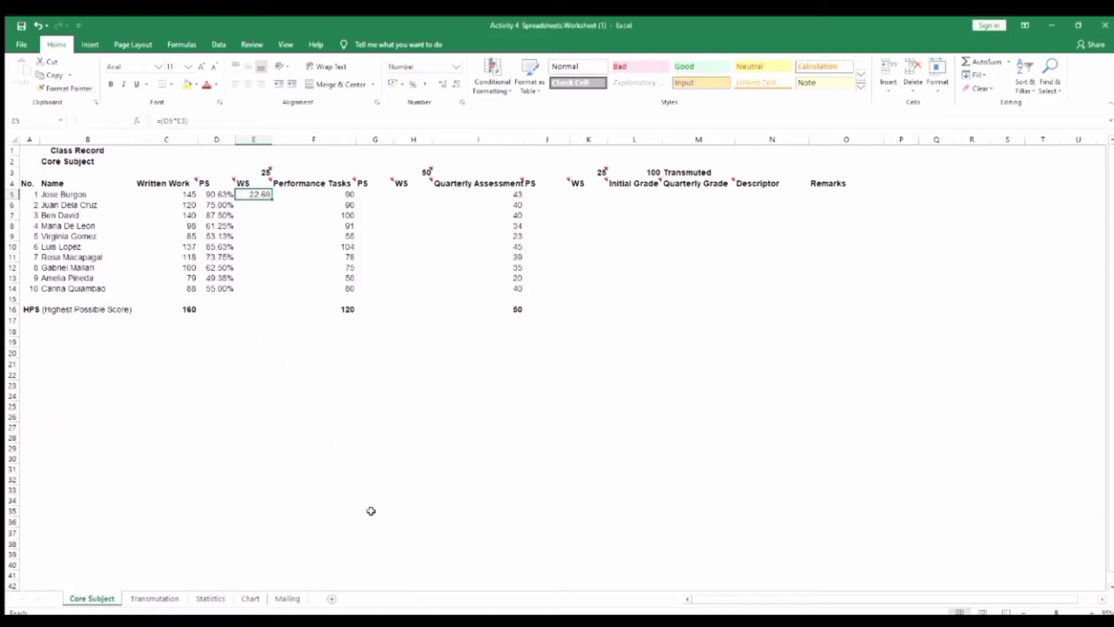
# Enter the formula =(D6*E3) in E6 for the second student's Written Work weighted score
pyautogui.click(259, 205)
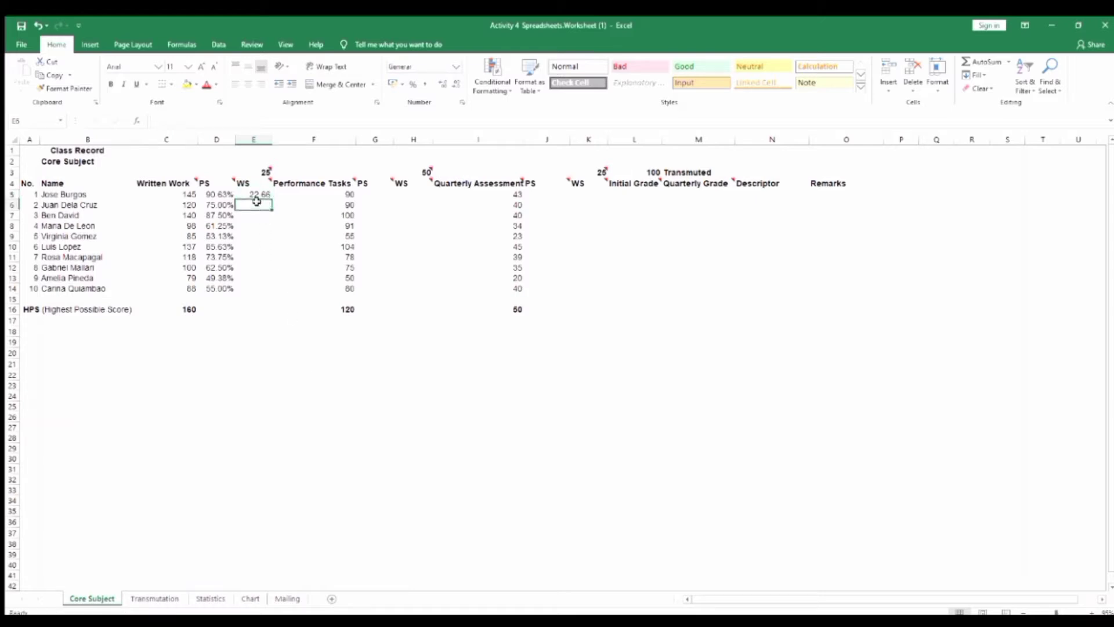
pyautogui.write('=')
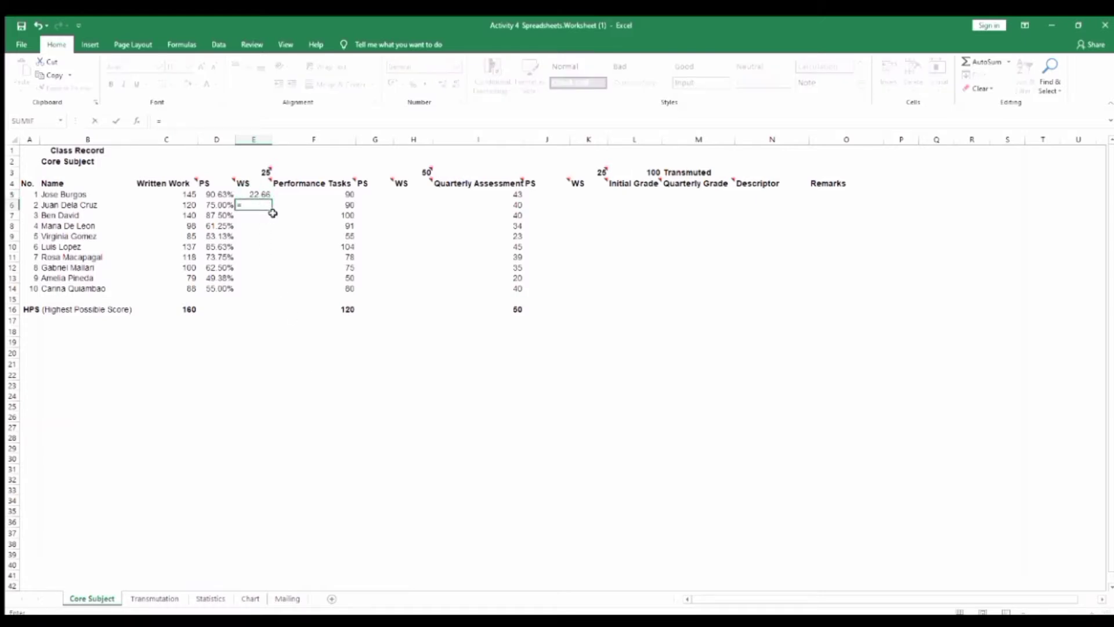
pyautogui.write('(D6*E3')
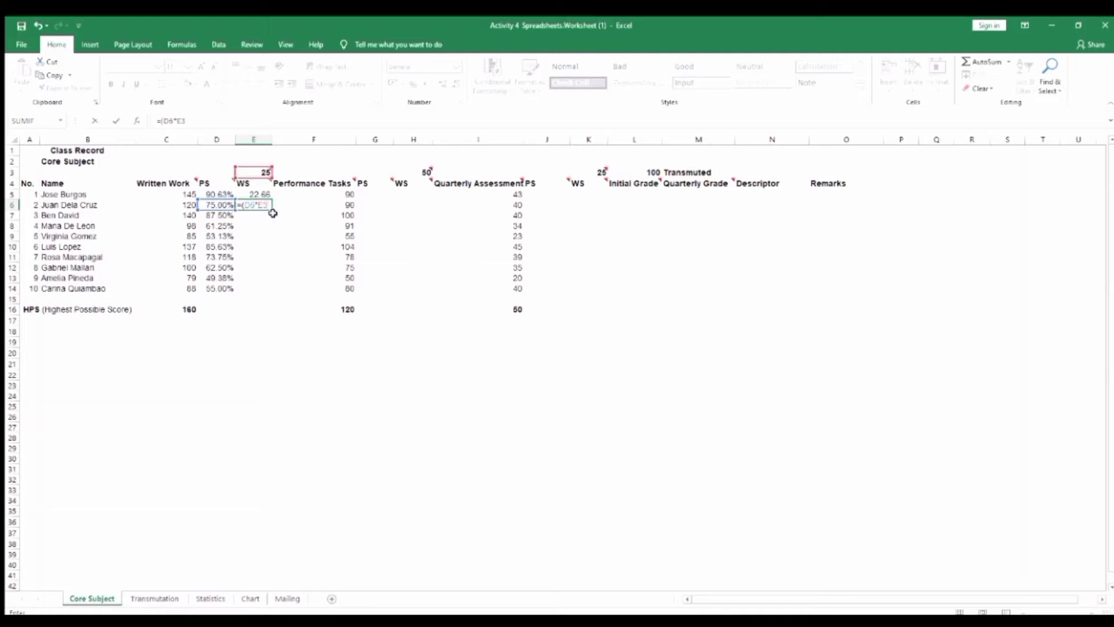
pyautogui.write(')')
pyautogui.press('Return')
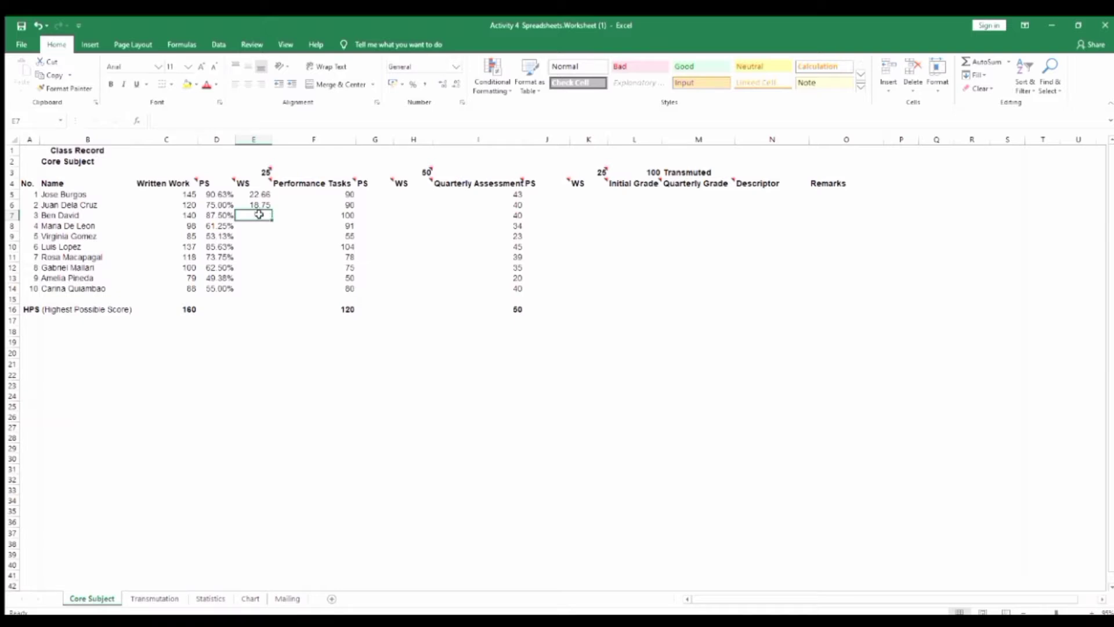
# Enter the formula =(D7*E3) in E7 and format the weighted score with two decimals
pyautogui.write('=')
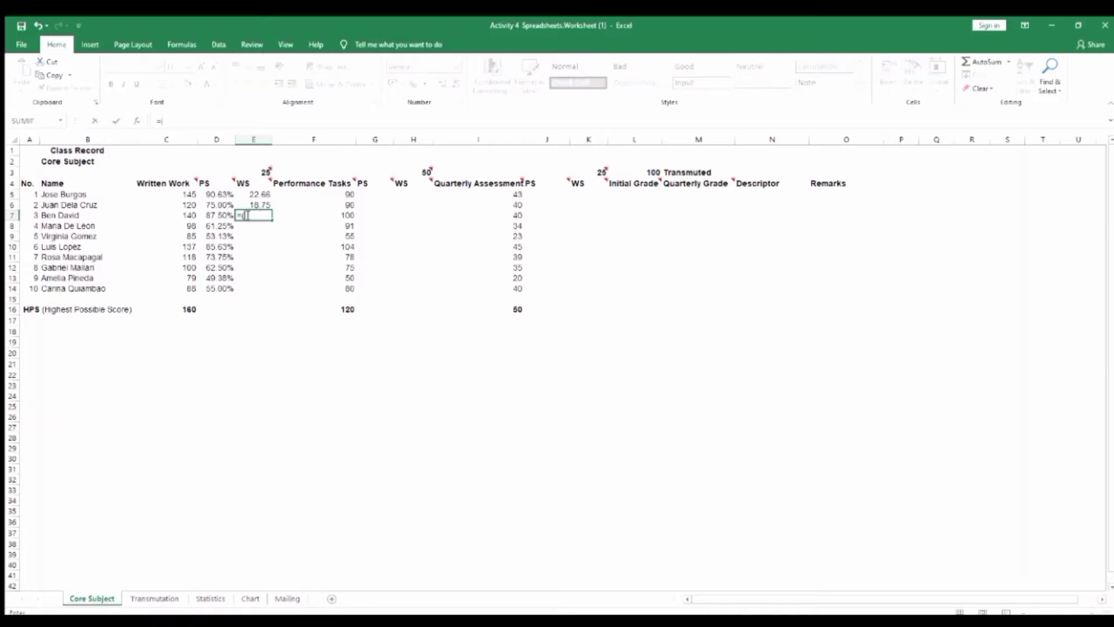
pyautogui.write('(')
pyautogui.click(217, 215)
pyautogui.write('*')
pyautogui.click(255, 172)
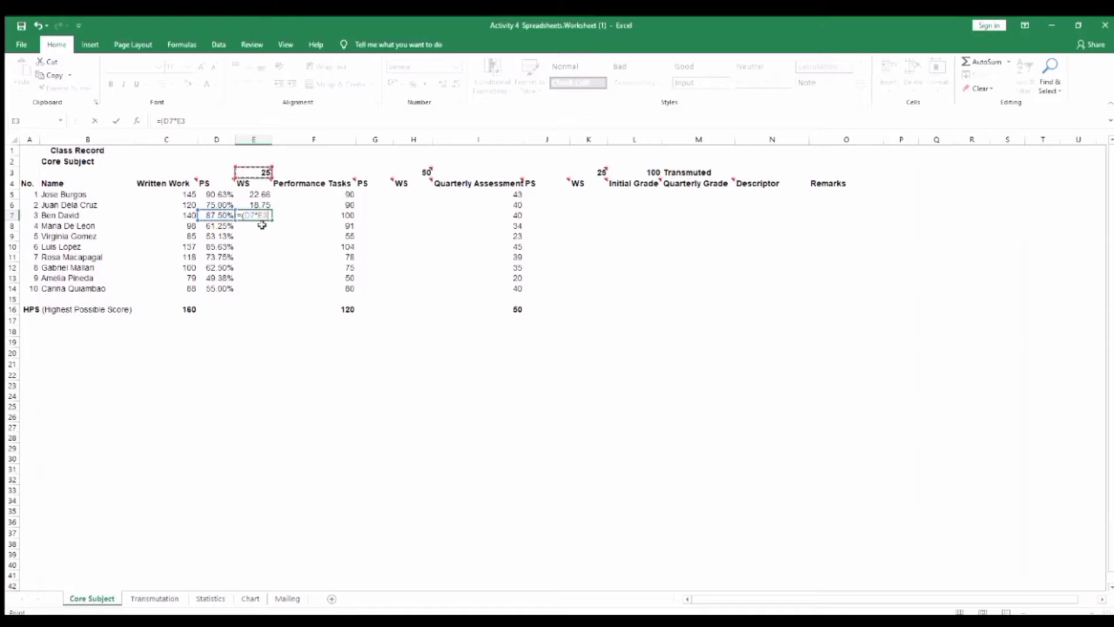
pyautogui.write(')')
pyautogui.hotkey('ctrl', 'Return')
pyautogui.click(456, 84)
# Enter the formula =(D8*E3) in E8 for the fourth student's weighted score, with two decimals
pyautogui.click(259, 226)
# Enter the formula =(D9*E3) in E9 for the fifth student's weighted score, with two decimals
pyautogui.write('=(')
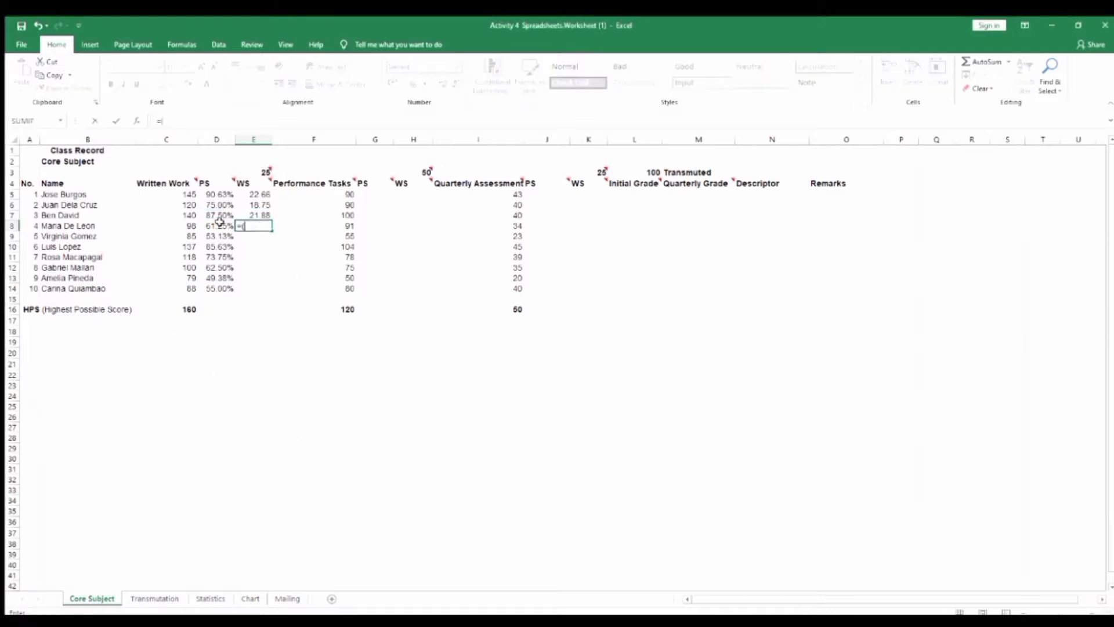
pyautogui.click(219, 225)
pyautogui.write('*')
pyautogui.click(259, 172)
pyautogui.write(')')
pyautogui.press('Return')
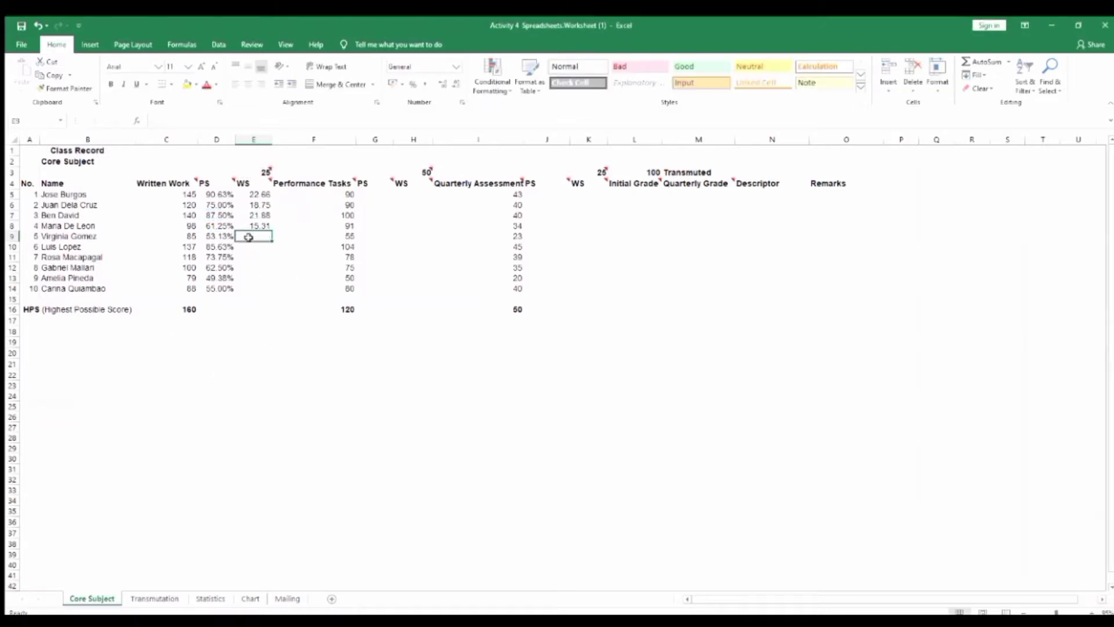
# Enter the formula =(D10*E3) in E10 for the sixth student's weighted score, with two decimals
pyautogui.write('=(')
pyautogui.click(218, 235)
pyautogui.write('*')
pyautogui.click(246, 173)
pyautogui.write(')')
pyautogui.press('Return')
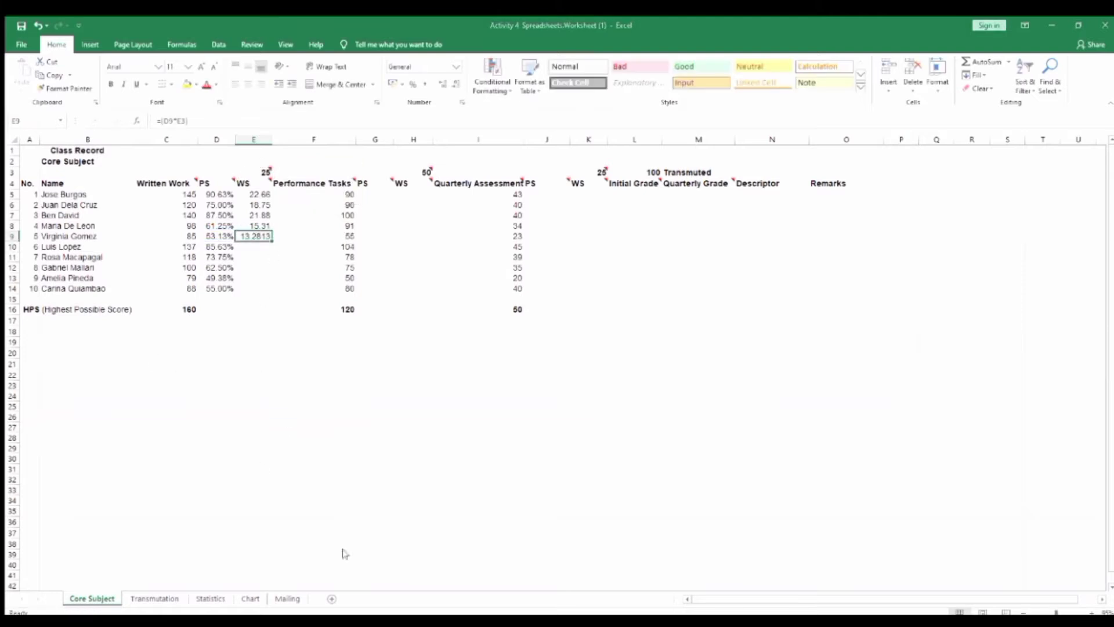
# Enter the formula =(D11*E3) in E11 for the seventh student's weighted score, with two decimals
pyautogui.write('=(')
pyautogui.click(216, 247)
pyautogui.write('*')
pyautogui.click(261, 173)
pyautogui.write(')')
pyautogui.press('Return')
# Enter the formula =(D12*E3) in E12 for the eighth student's weighted score, with two decimals
pyautogui.write('=(')
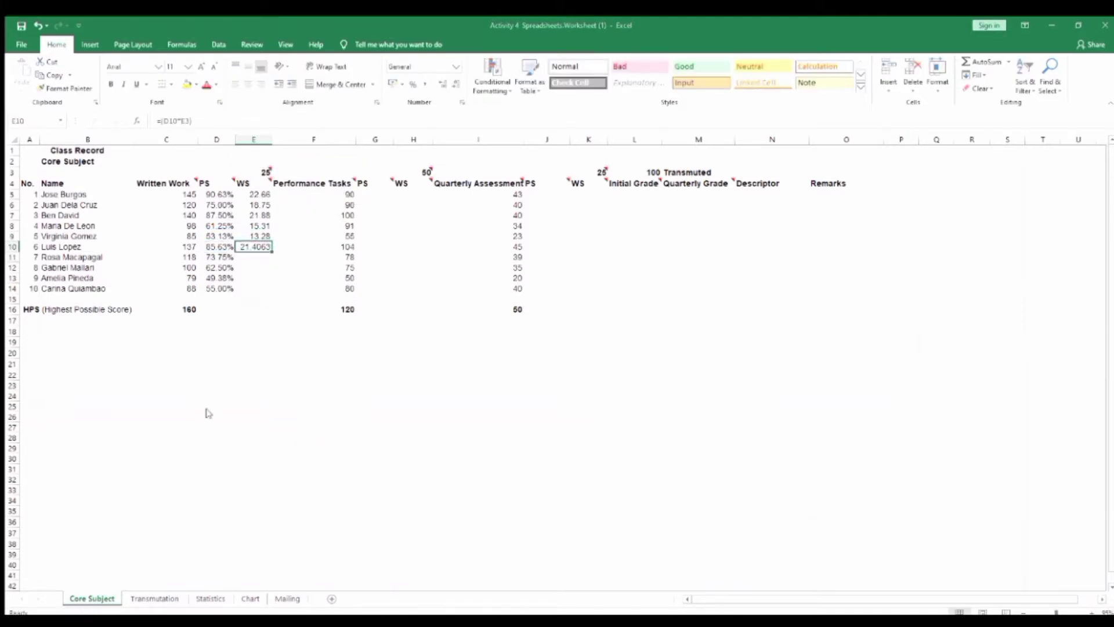
pyautogui.click(217, 257)
pyautogui.write('*')
pyautogui.click(263, 172)
pyautogui.write(')')
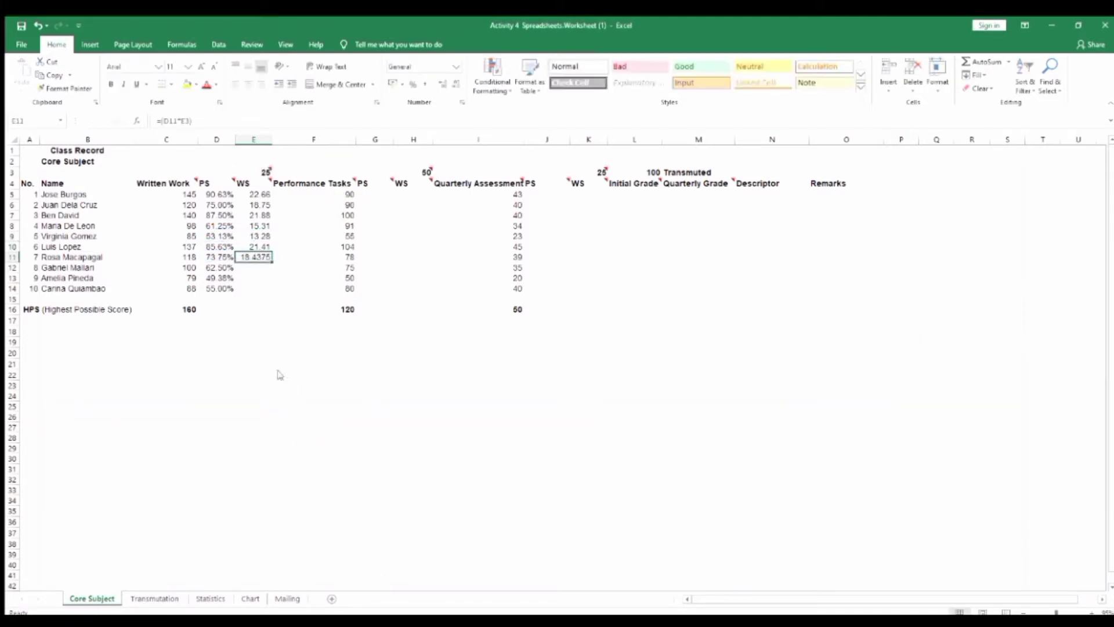
pyautogui.press('Return')
# Enter the formula =(D13*E3) in E13 for the ninth student's weighted score, with two decimals
pyautogui.write('=(')
pyautogui.click(227, 267)
pyautogui.write('*')
pyautogui.click(263, 172)
pyautogui.write(')')
pyautogui.press('Return')
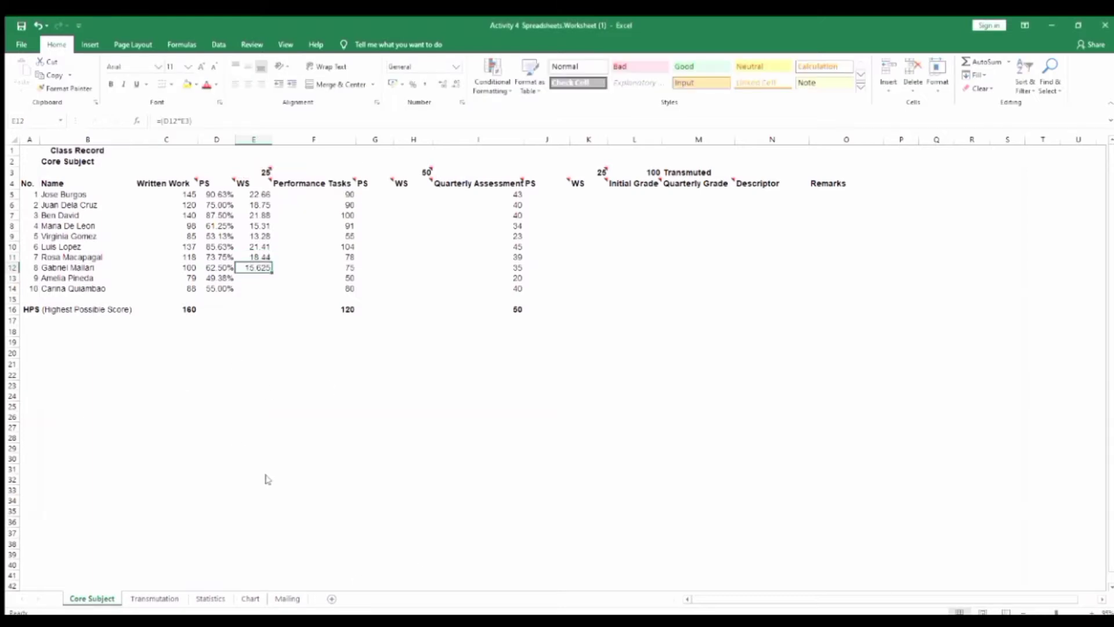
# Enter the formula =(D14*E3) in E14 for the tenth student's Written Work weighted score
pyautogui.write('=(')
pyautogui.click(225, 277)
pyautogui.write('*')
pyautogui.click(262, 172)
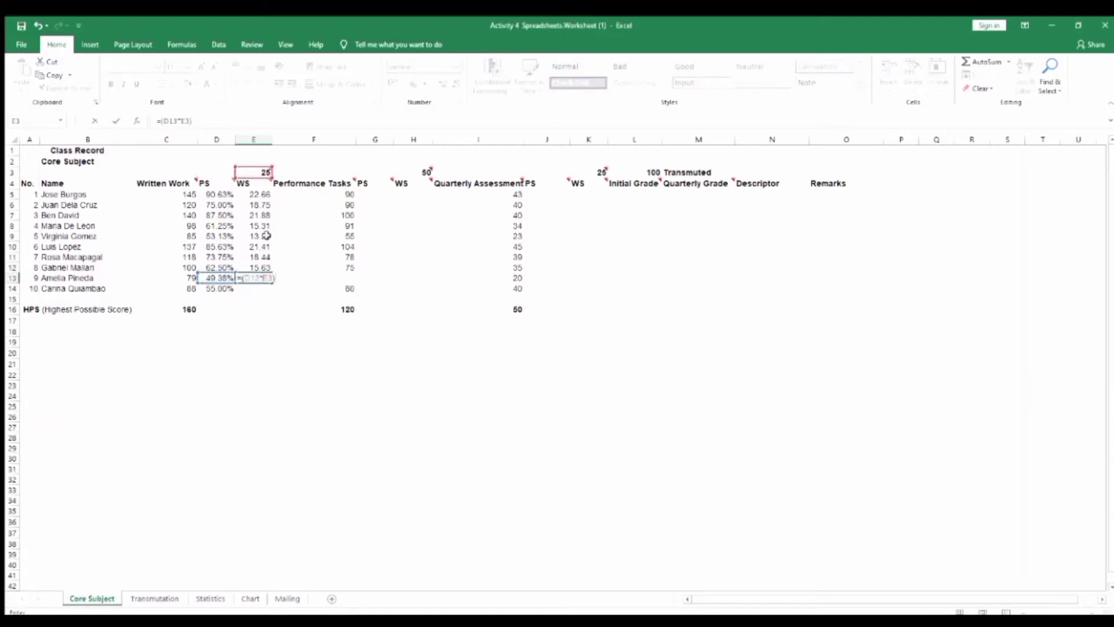
pyautogui.write(')')
pyautogui.press('Return')
pyautogui.press('Up')
pyautogui.click(249, 288)
pyautogui.write('=(')
pyautogui.click(229, 288)
pyautogui.write('*')
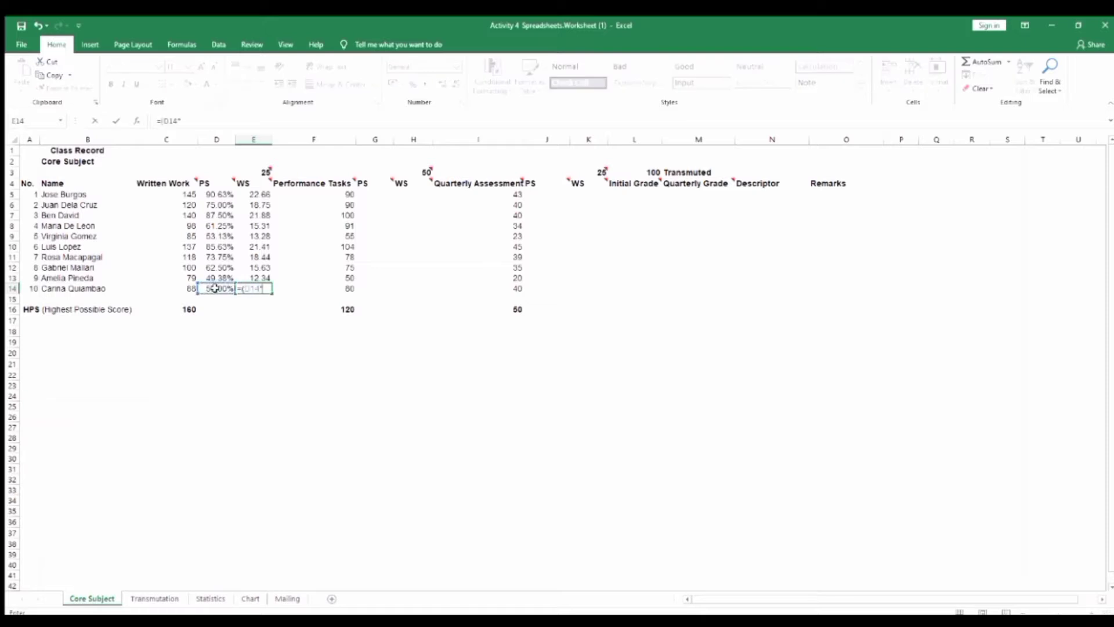
pyautogui.click(263, 172)
pyautogui.write(')')
pyautogui.press('Return')
# Enter the Performance Tasks PS formula =(F5/F16) in G5 and format it as a percentage with two decimals
pyautogui.click(375, 195)
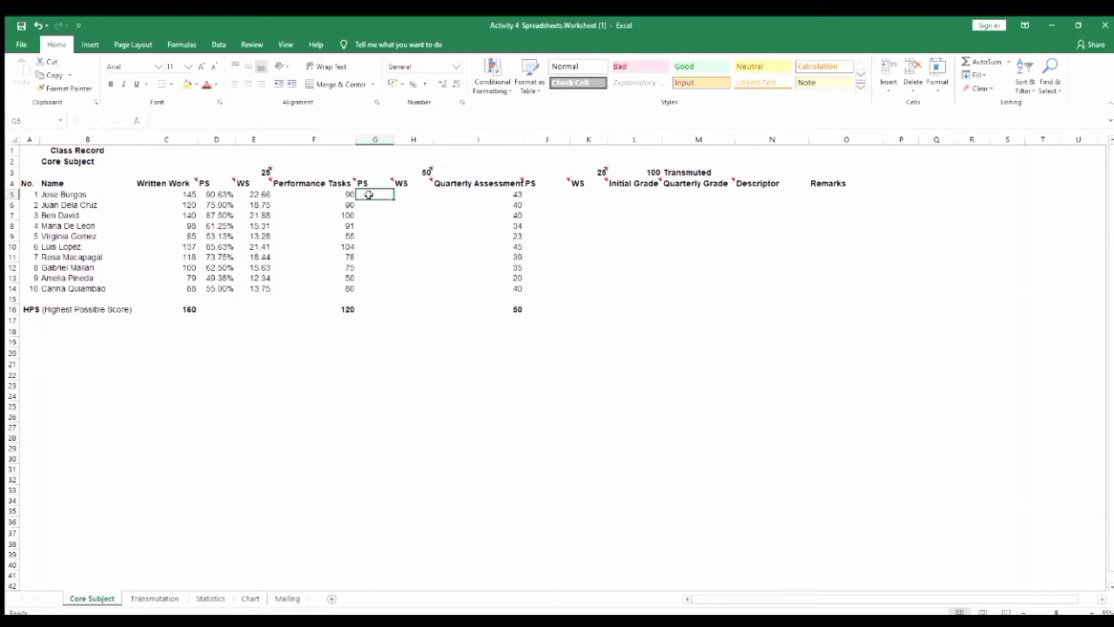
pyautogui.write('=')
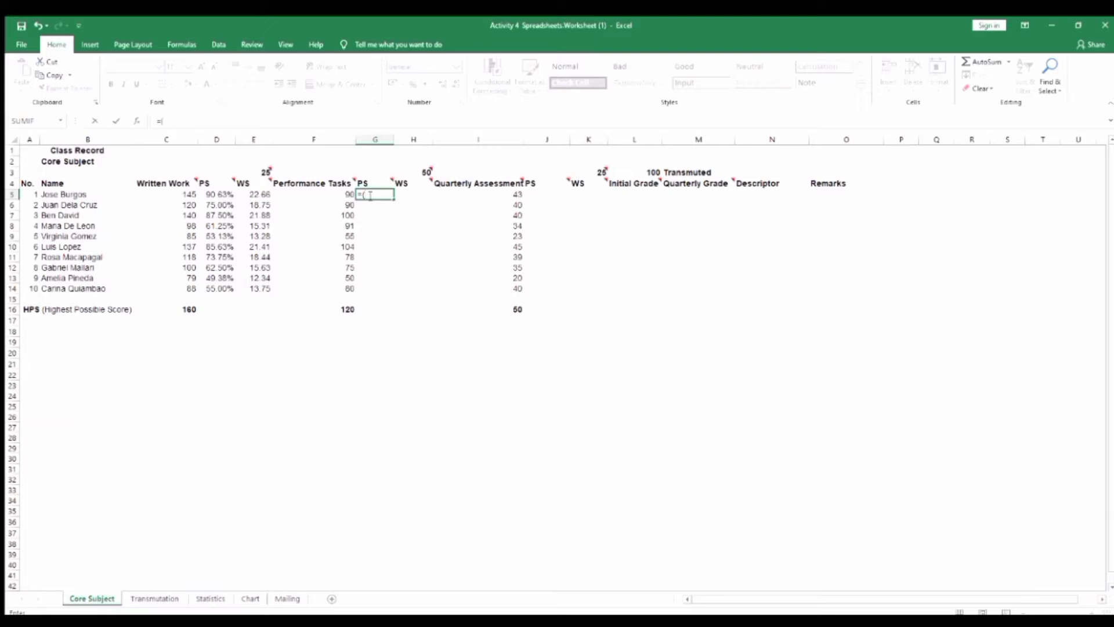
pyautogui.write('(F5')
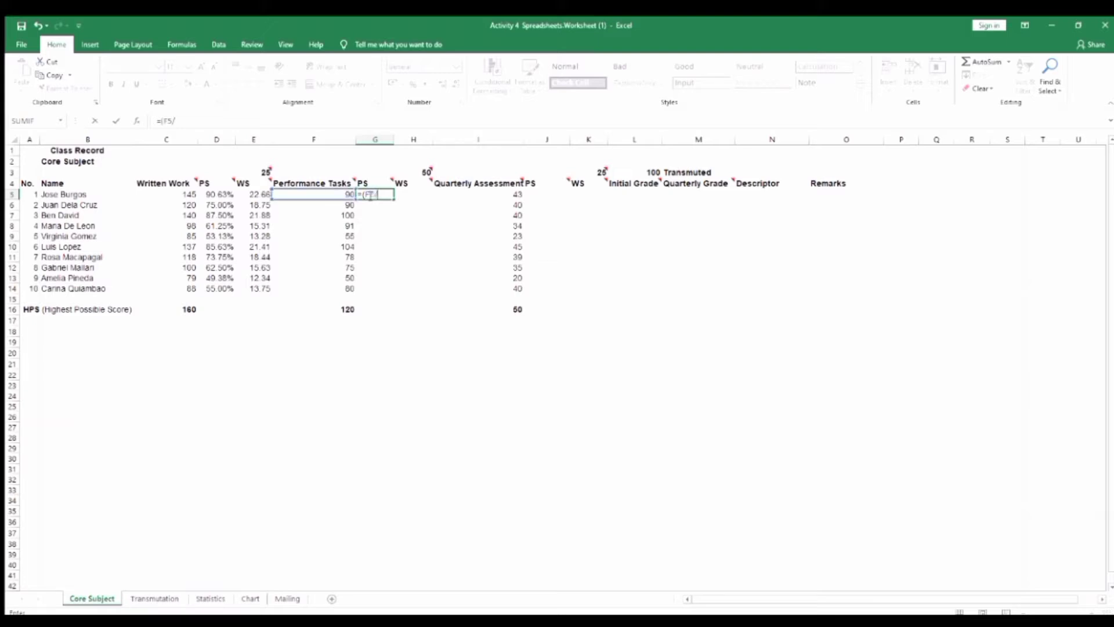
pyautogui.write('/F16')
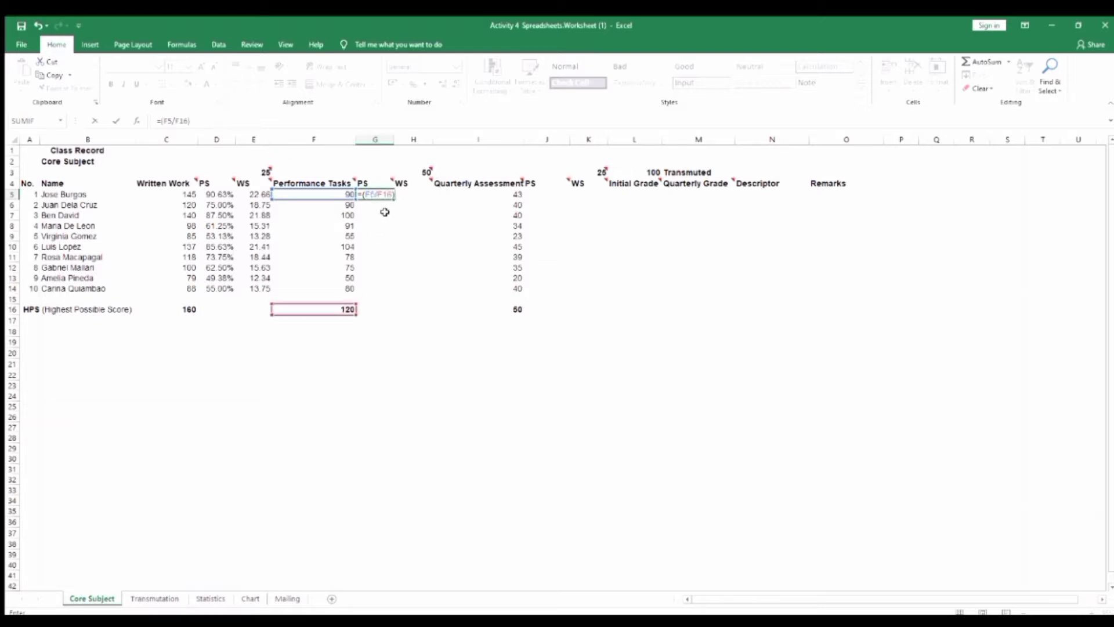
pyautogui.write(')')
pyautogui.press('Return')
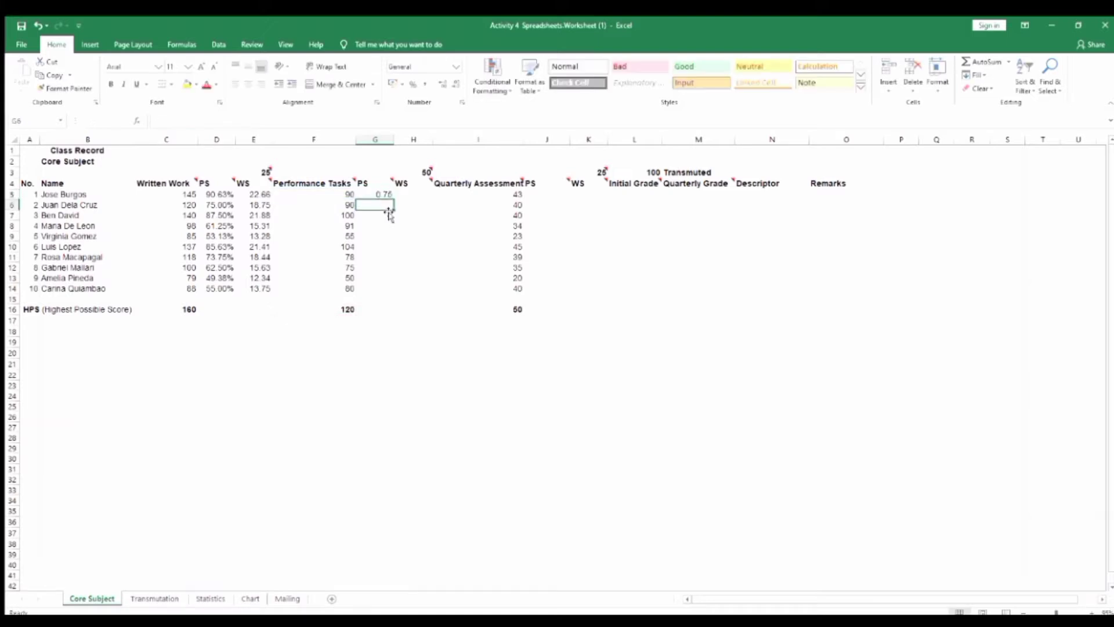
pyautogui.click(384, 194)
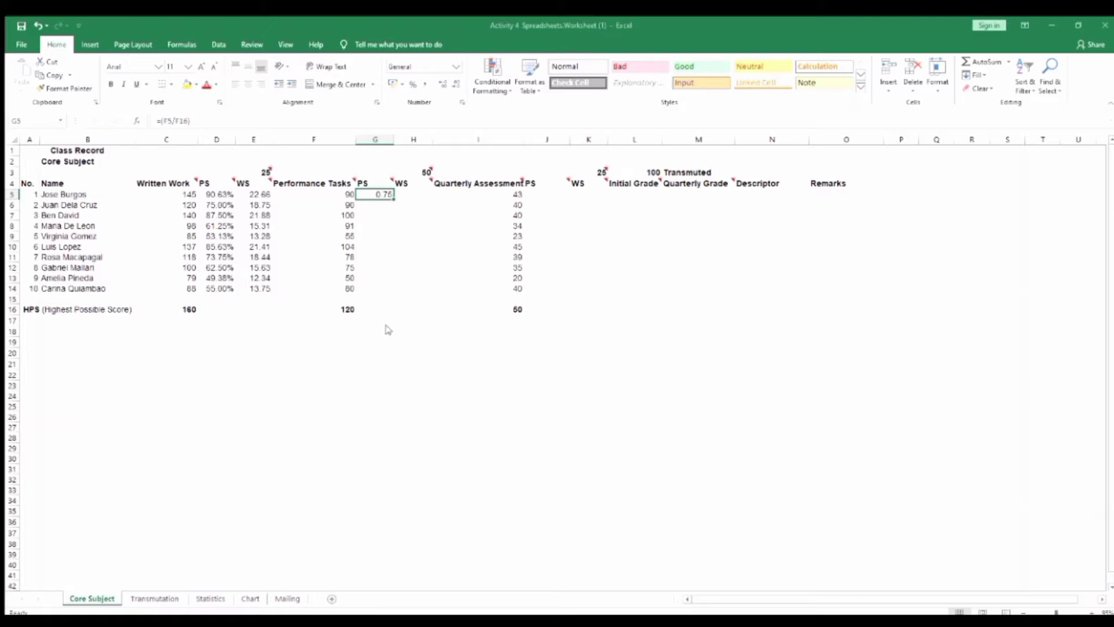
pyautogui.hotkey('ctrl', 'shift', '5')
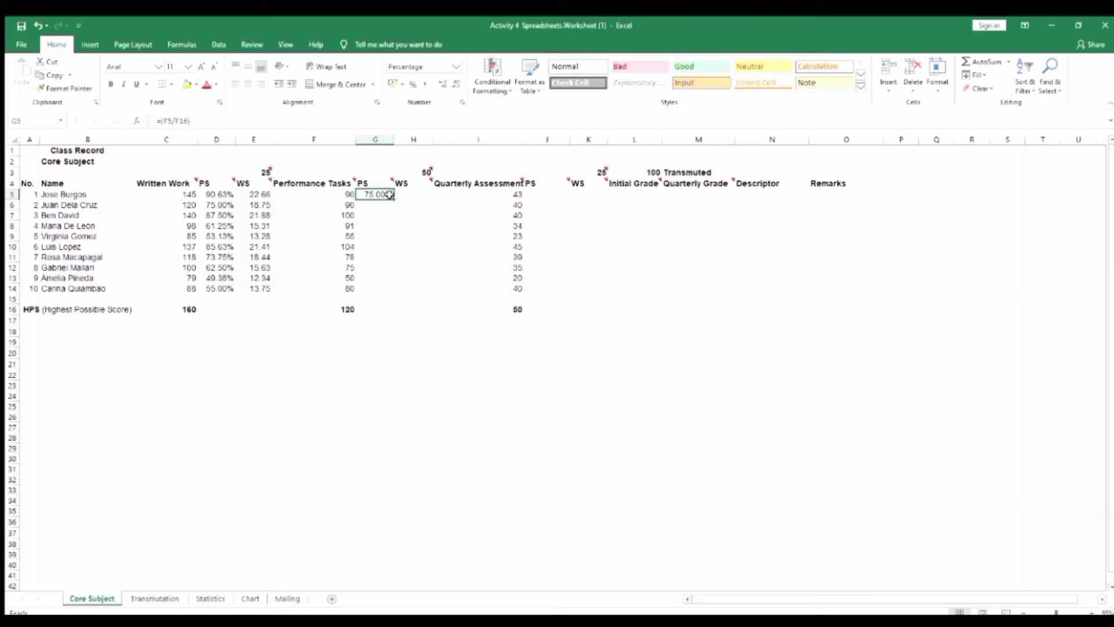
# Try to fill the Performance Tasks PS formula from G5 down to G14
pyautogui.moveTo(393, 198); pyautogui.dragTo(392, 291)
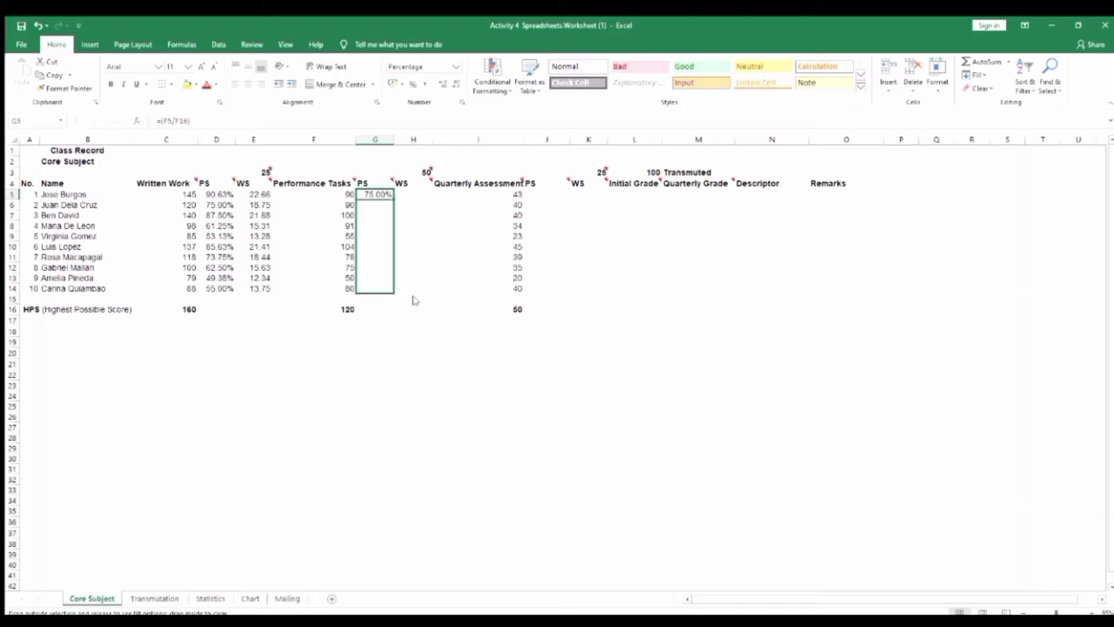
pyautogui.moveTo(423, 300); pyautogui.dragTo(421, 304)
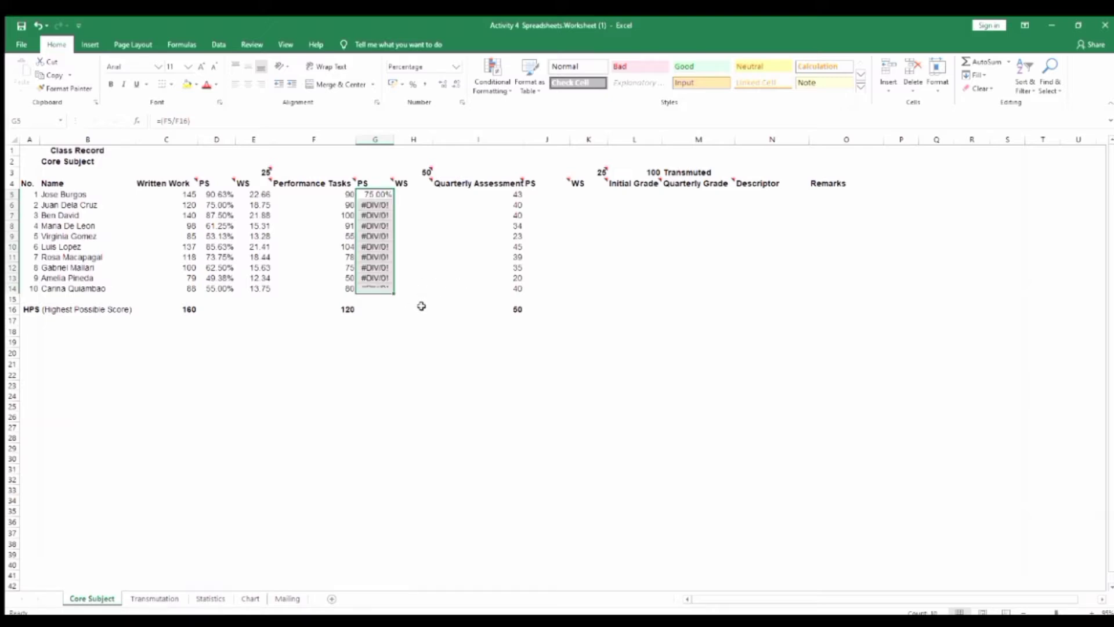
pyautogui.click(377, 297)
# Change the Performance Tasks PS formula in G5 to =(F5/$F$16)*100% and fill it down to G14
pyautogui.click(378, 192)
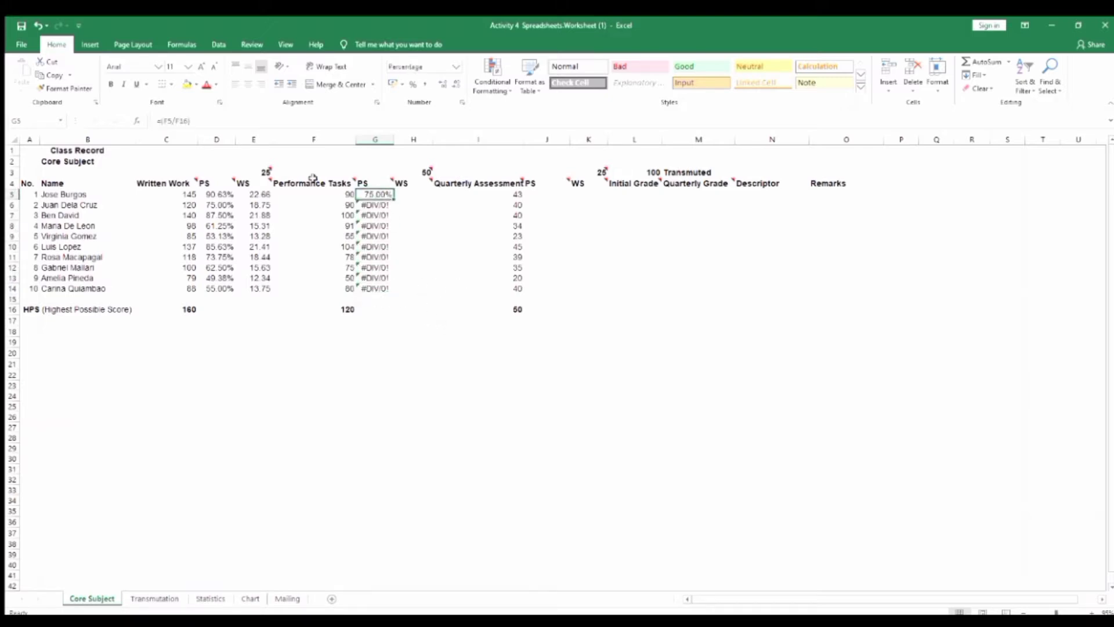
pyautogui.click(173, 120)
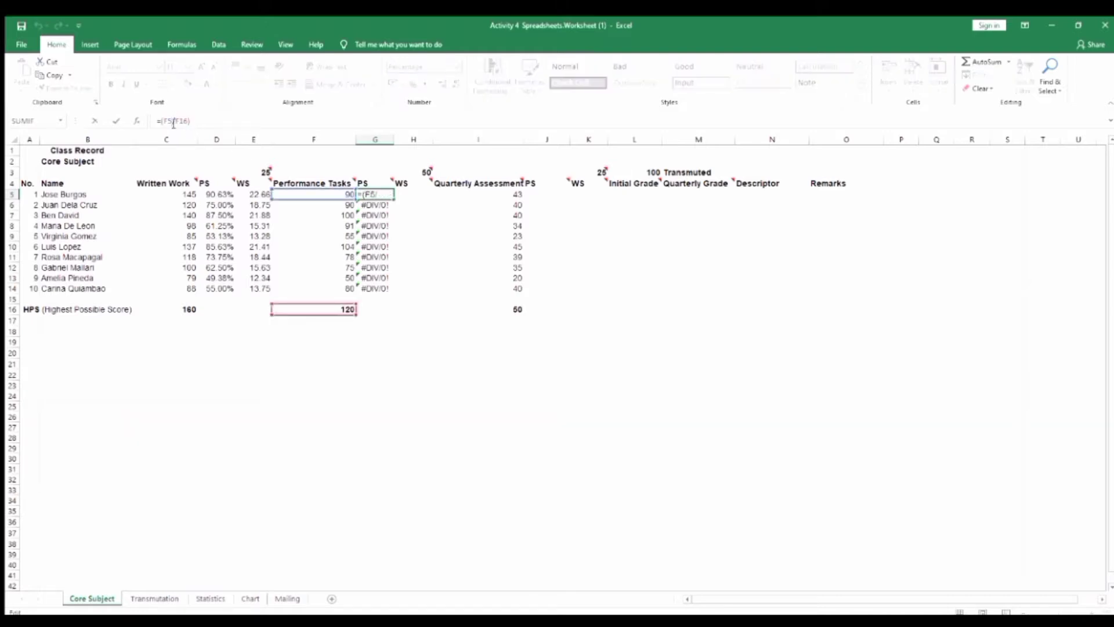
pyautogui.click(177, 119)
pyautogui.write('$')
pyautogui.click(181, 120)
pyautogui.write('$16)*100')
pyautogui.click(395, 200)
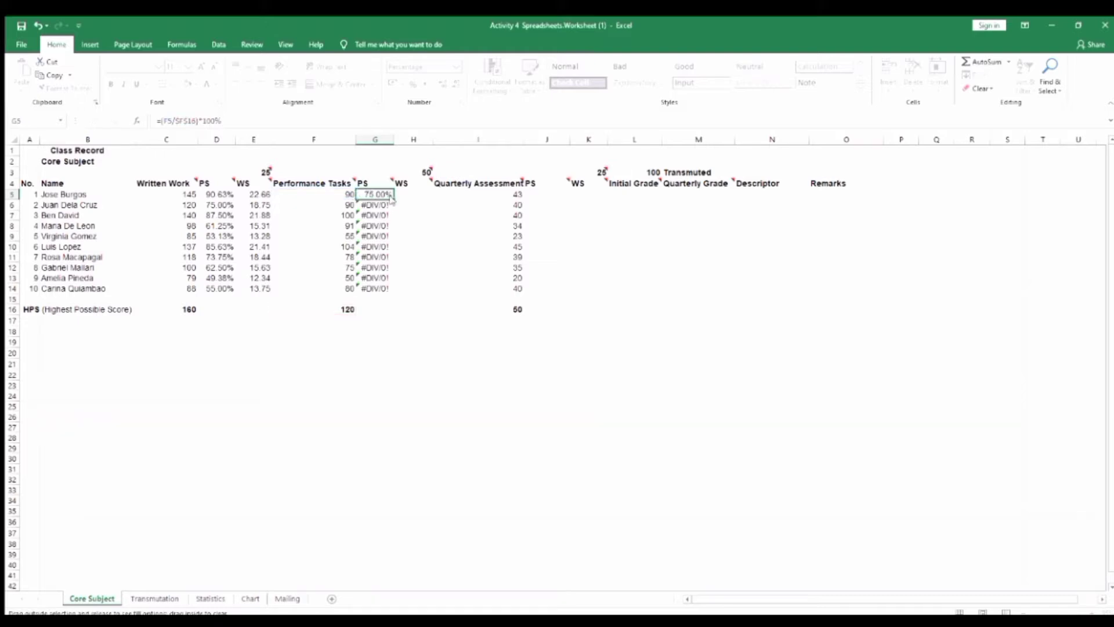
pyautogui.moveTo(395, 201); pyautogui.dragTo(393, 292)
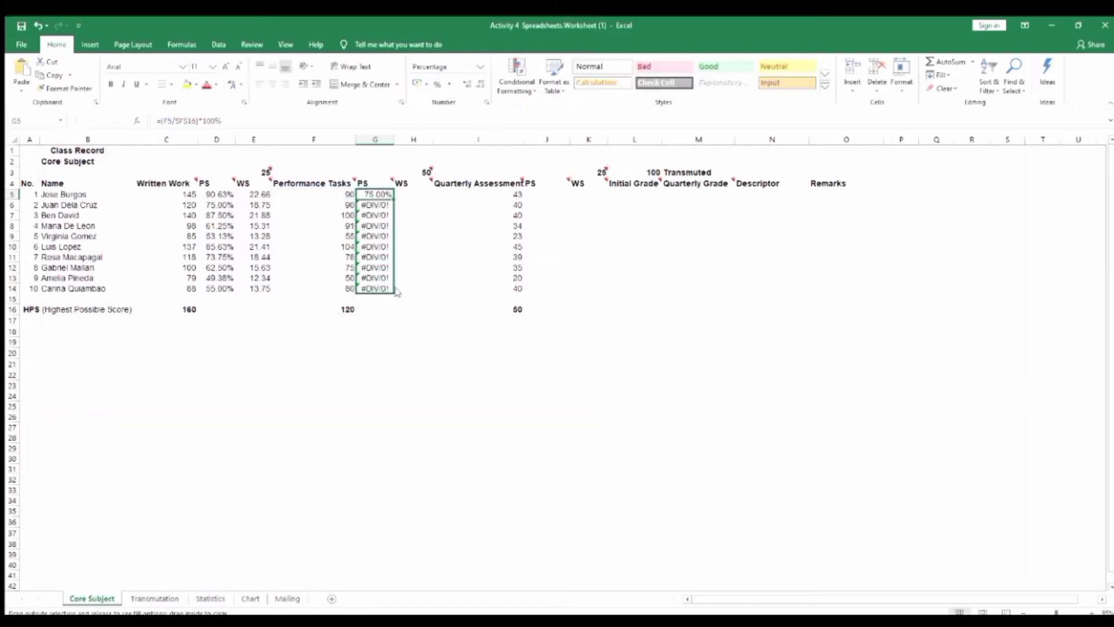
# Enter the Performance Tasks weighted score formulas in H5 and H6, multiplying each student's PS by the weight of 50
pyautogui.click(415, 215)
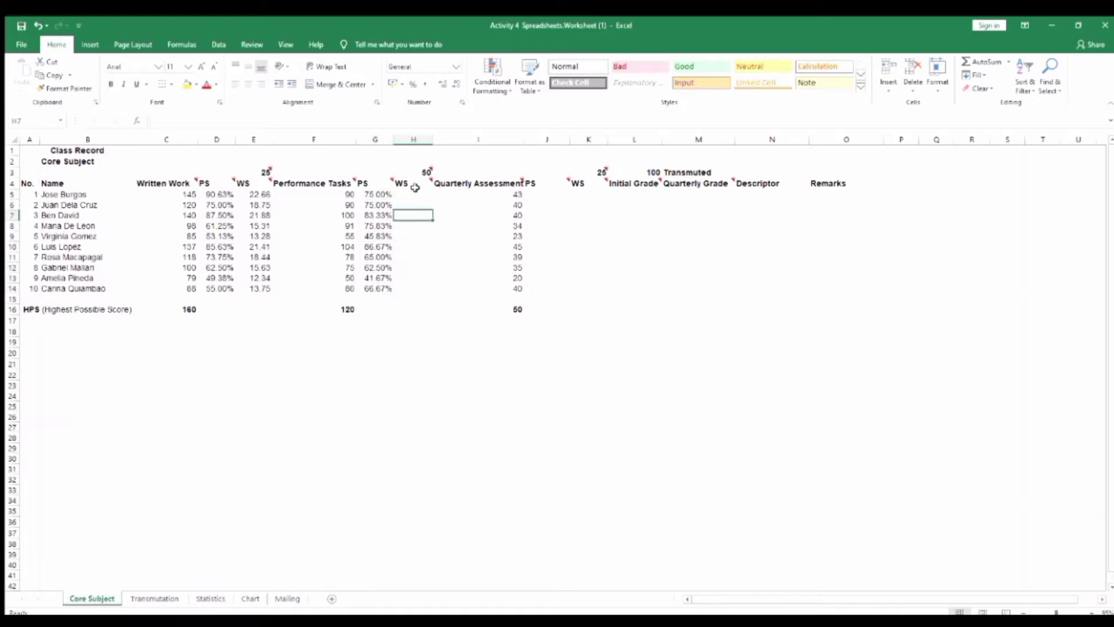
pyautogui.click(417, 194)
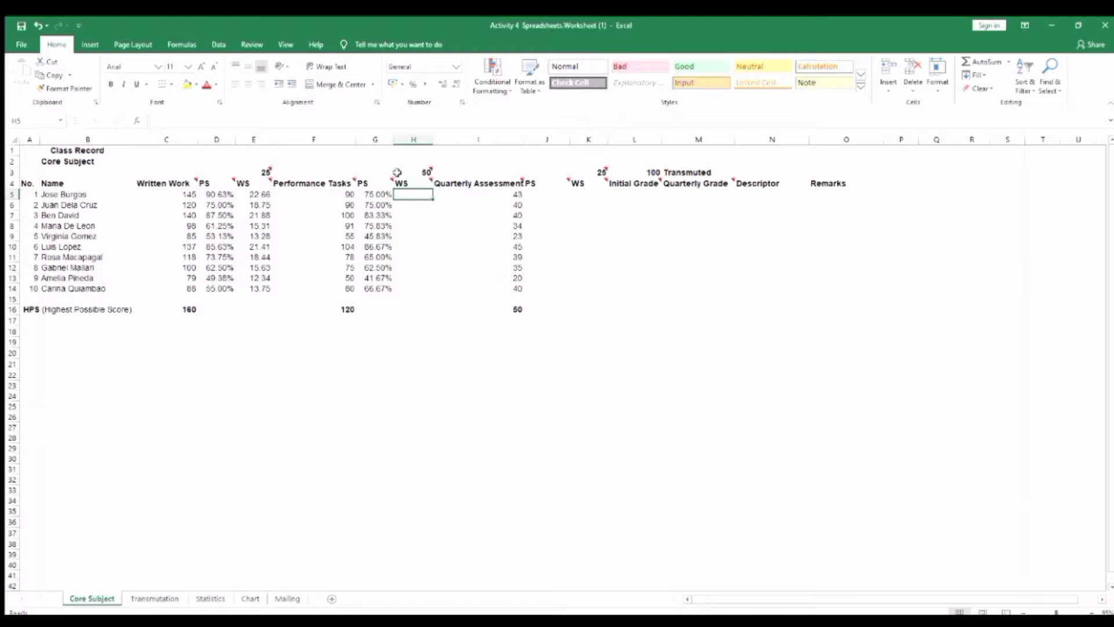
pyautogui.write('=(G5*')
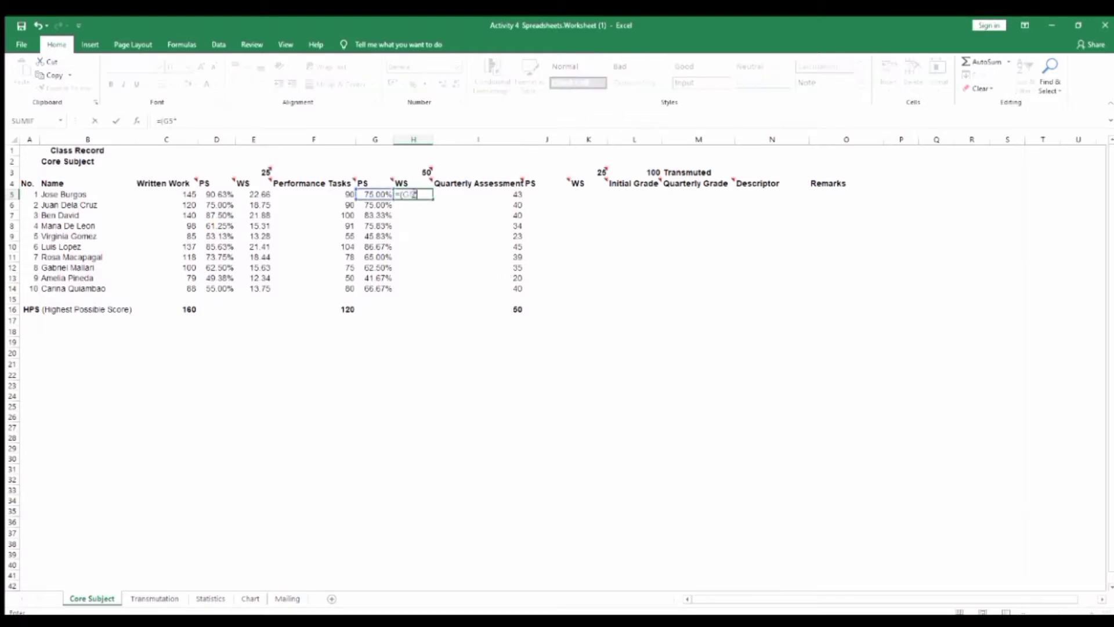
pyautogui.write('50)')
pyautogui.press('Return')
pyautogui.write('=(G6*')
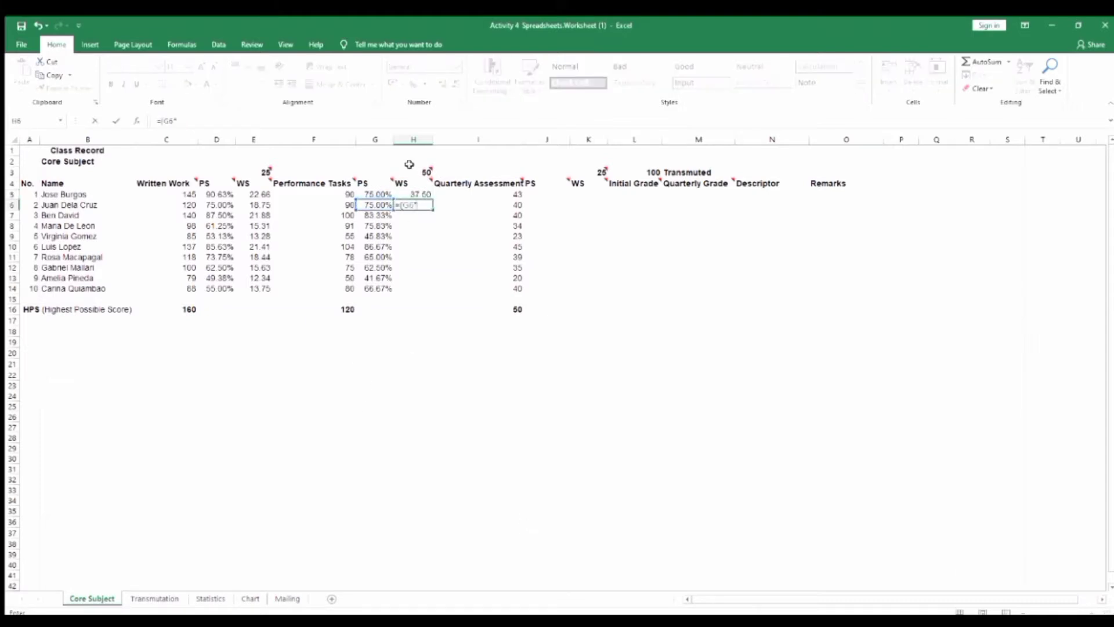
pyautogui.click(411, 171)
pyautogui.write(')')
pyautogui.press('Return')
# Enter =(G7*H3) in H7 and =(G8*H3) in H8 for the third and fourth students' weighted scores, with two decimals
pyautogui.click(410, 214)
pyautogui.write('=(G7*')
pyautogui.click(411, 172)
pyautogui.press('Return')
pyautogui.click(414, 213)
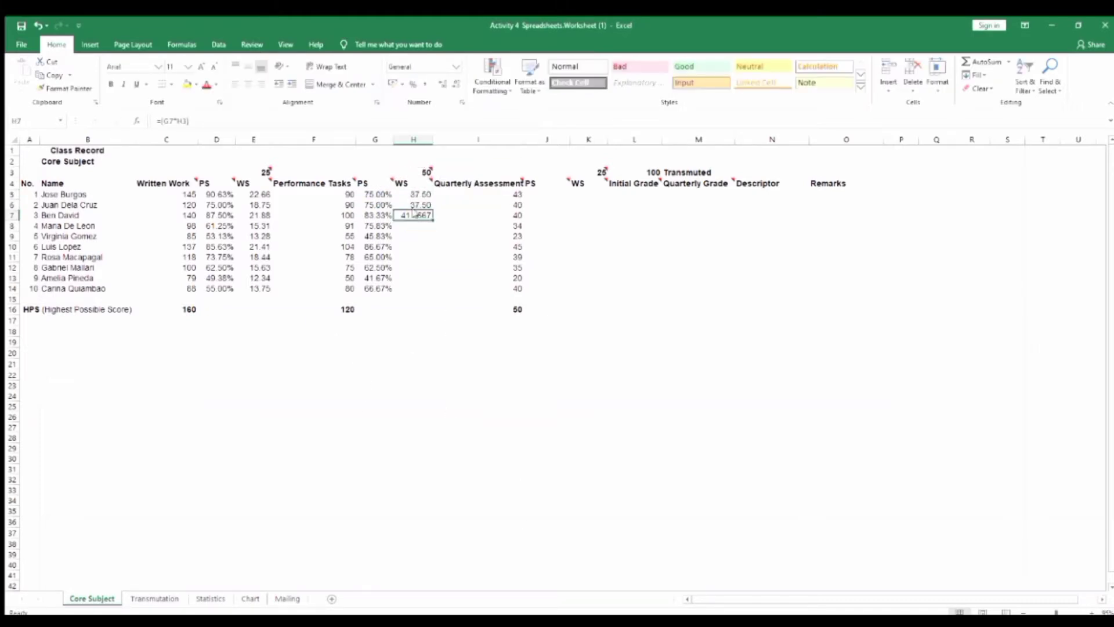
pyautogui.click(416, 225)
pyautogui.write('=(G8*')
pyautogui.click(408, 168)
pyautogui.press('Return')
pyautogui.click(416, 226)
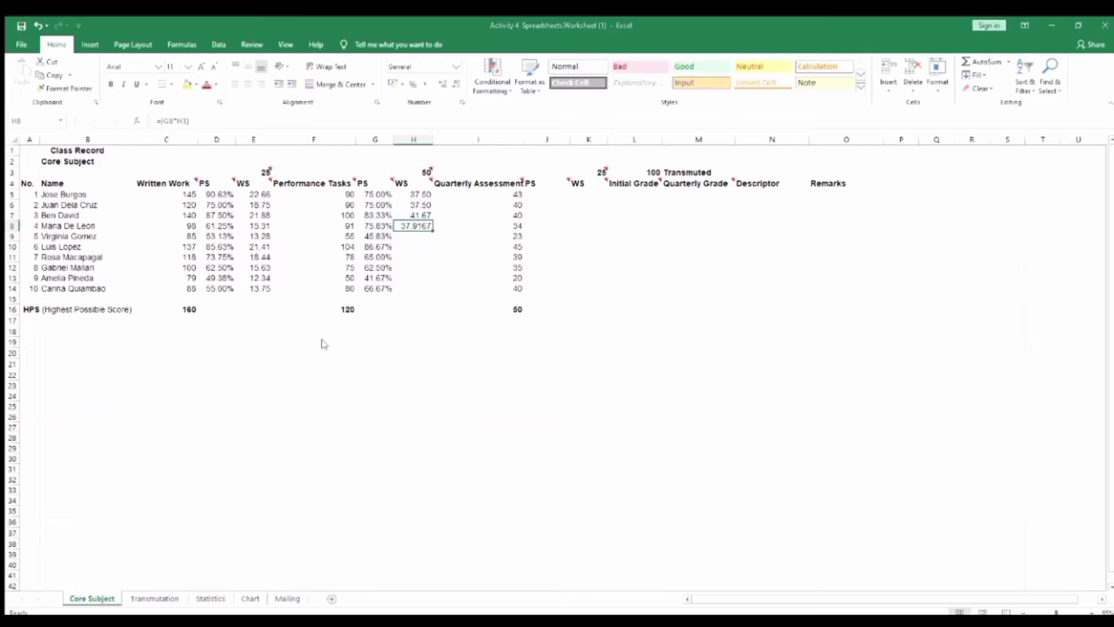
# Enter =(G9*H3) in H9 and =(G10*H3) in H10 for the fifth and sixth students' weighted scores
pyautogui.click(414, 236)
pyautogui.write('=(G9*')
pyautogui.click(411, 172)
pyautogui.press('Return')
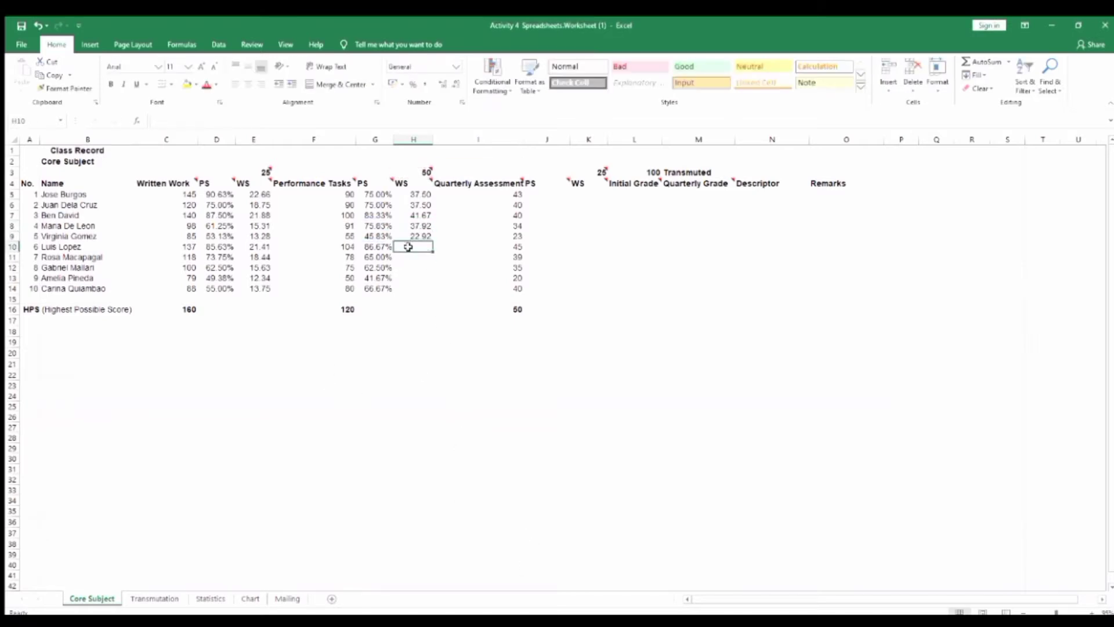
pyautogui.write('=(G10*')
pyautogui.click(410, 172)
pyautogui.press('Return')
# Enter =(G11*H3) in H11 and =(G12*H3) in H12 for the seventh and eighth students' weighted scores
pyautogui.write('=(G11*')
pyautogui.click(411, 171)
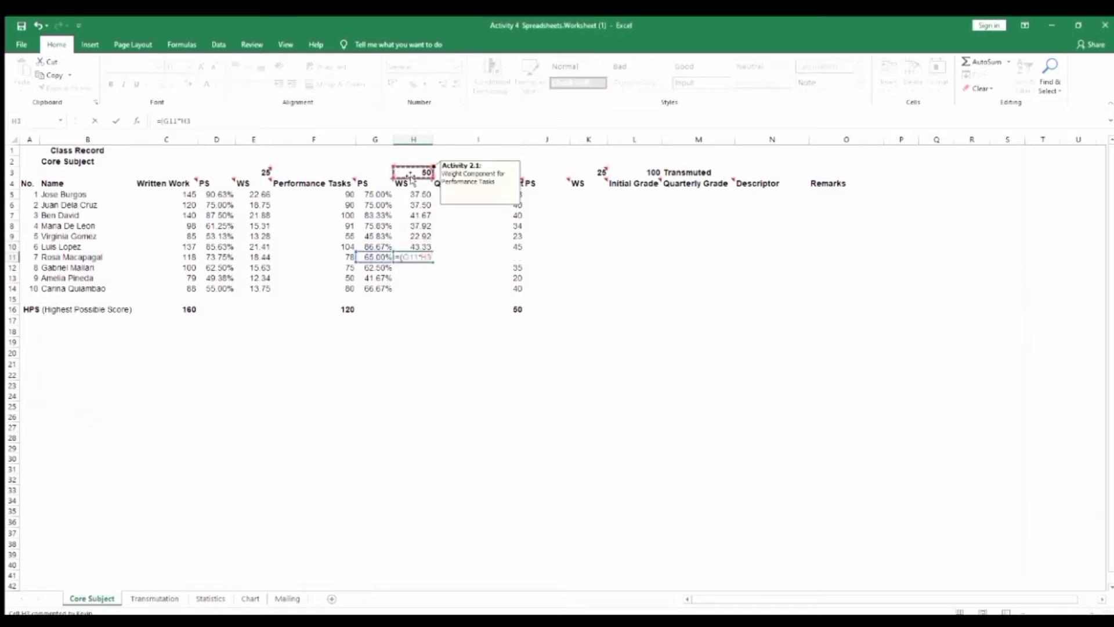
pyautogui.press('Return')
pyautogui.write('=(G12*')
pyautogui.click(411, 172)
pyautogui.press('Return')
# Enter =(G13*H3) in H13 and =(G14*H3) in H14 for the ninth and tenth students' weighted scores
pyautogui.write('=(')
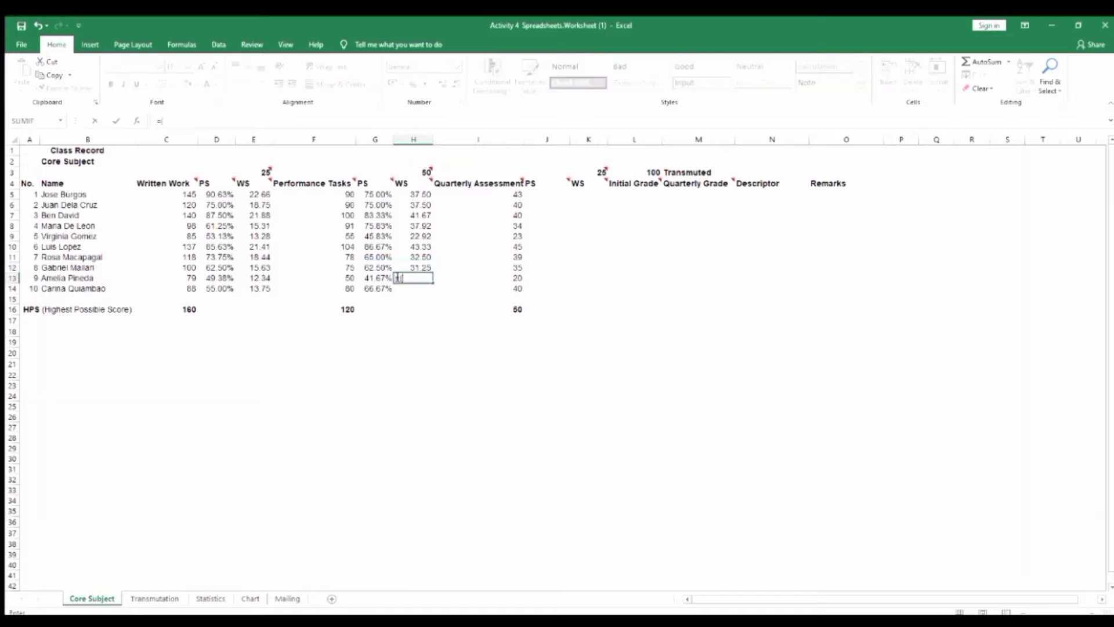
pyautogui.write('G13*')
pyautogui.click(411, 172)
pyautogui.press('Return')
pyautogui.write('=(G14*')
pyautogui.click(411, 171)
pyautogui.press('Return')
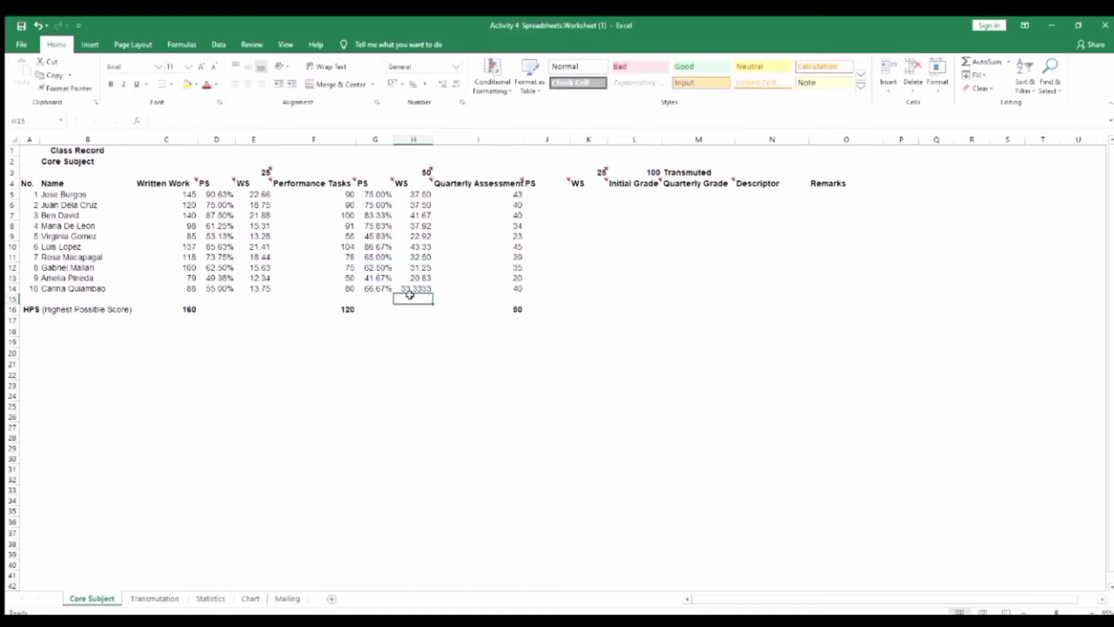
# Enter the Quarterly Assessment PS formula =(I5/I16) in J5 as a percentage with two decimals and fill it down to J14
pyautogui.click(551, 195)
pyautogui.write('=(')
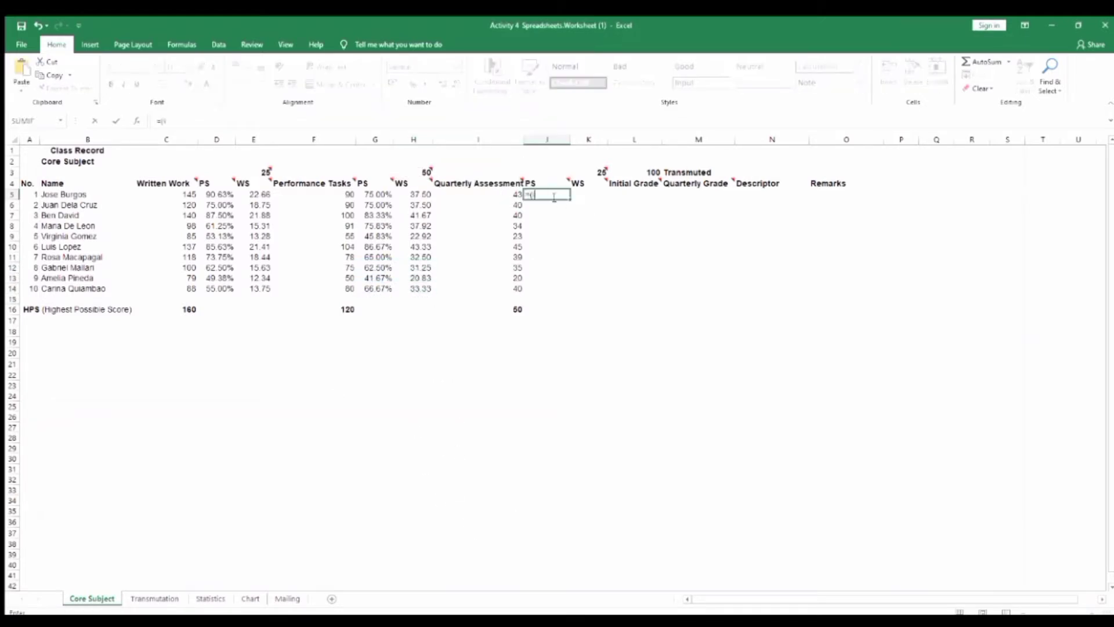
pyautogui.write('I5/I16)')
pyautogui.press('Return')
pyautogui.rightClick(554, 198)
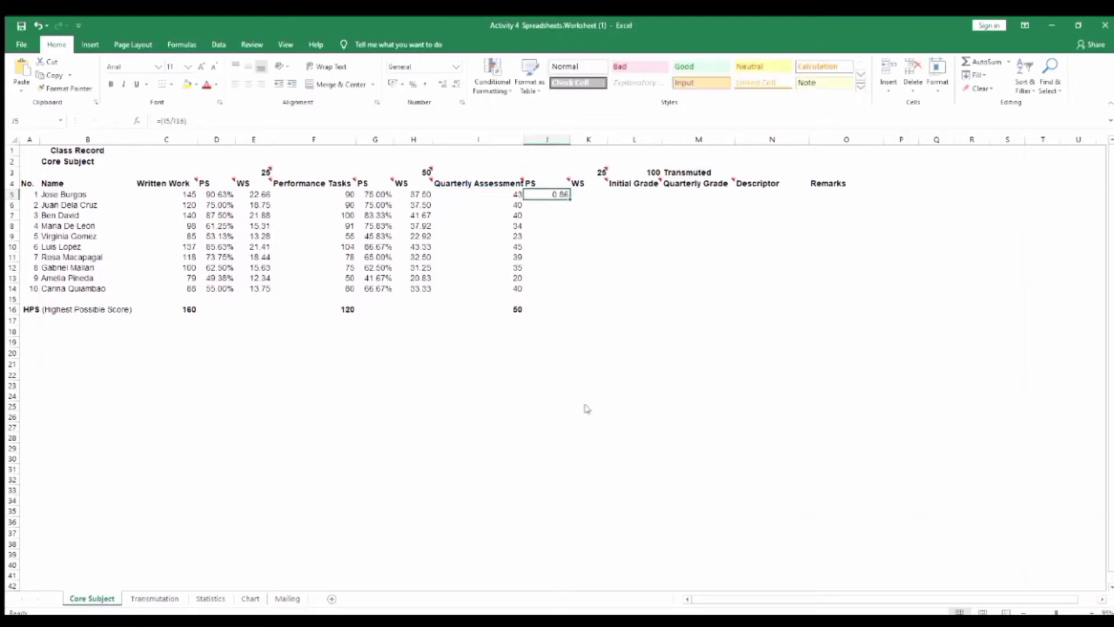
pyautogui.click(585, 405)
pyautogui.click(454, 353)
pyautogui.click(661, 531)
pyautogui.moveTo(570, 199); pyautogui.dragTo(570, 291)
# Change the Quarterly Assessment PS formula in J5 to =(I5/$I$16)*100% and fill it down to J14
pyautogui.click(547, 194)
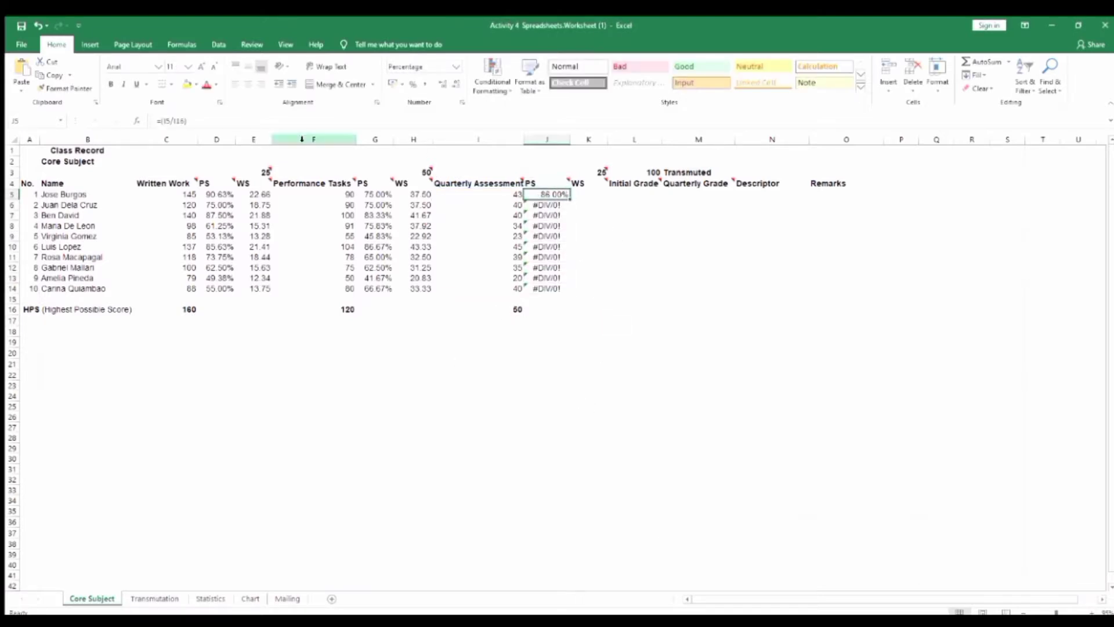
pyautogui.click(174, 120)
pyautogui.write('$')
pyautogui.click(180, 121)
pyautogui.write('$')
pyautogui.click(201, 120)
pyautogui.write('*100%')
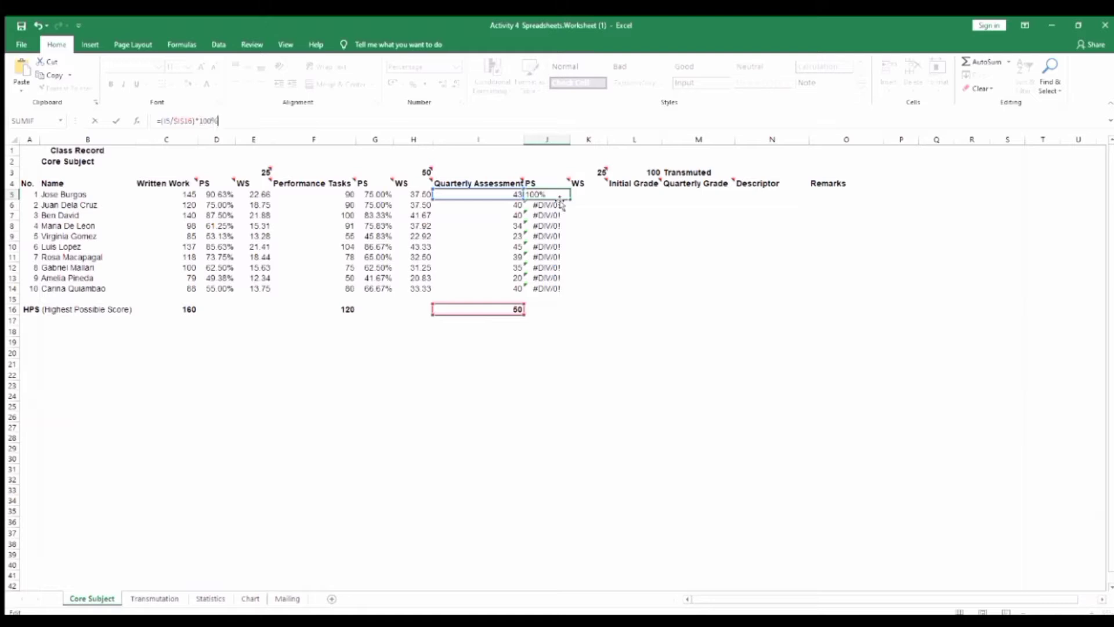
pyautogui.press('Return')
pyautogui.click(557, 195)
pyautogui.moveTo(571, 199); pyautogui.dragTo(578, 289)
# Enter =(J5*K3) in K5 and =(J6*K3) in K6 for the first two students' Quarterly Assessment weighted scores
pyautogui.click(586, 195)
pyautogui.write('=(')
pyautogui.click(554, 194)
pyautogui.write('*')
pyautogui.click(581, 173)
pyautogui.write(')')
pyautogui.press('Return')
pyautogui.write('=(')
pyautogui.click(554, 205)
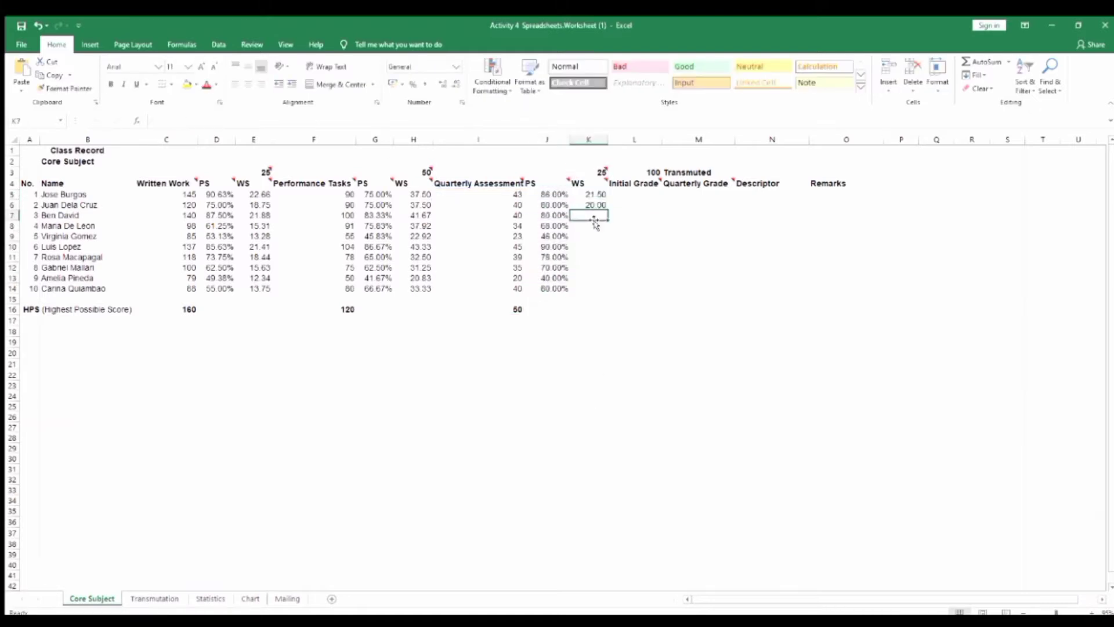
pyautogui.write(')')
pyautogui.press('Return')
# Enter the remaining Quarterly Assessment weighted score formulas in K7 to K14, multiplying each PS by K3, with two decimals
pyautogui.write('=(')
pyautogui.click(555, 279)
pyautogui.write('*')
pyautogui.click(581, 173)
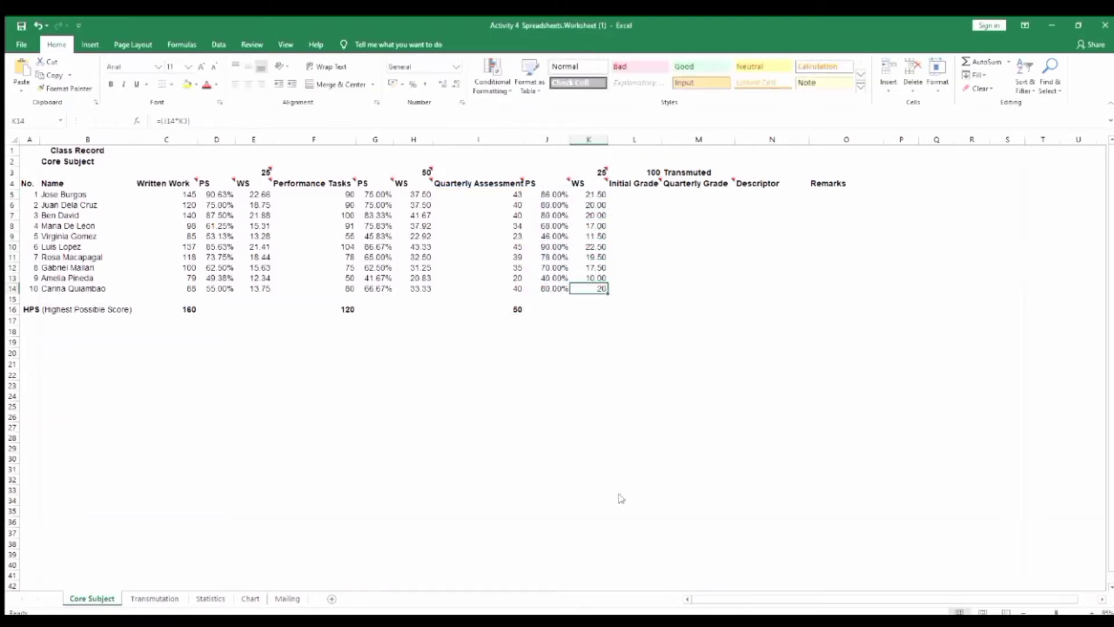
pyautogui.click(846, 246)
# Enter the first student's Initial Grade formula in L5, adding the three weighted scores in E5, H5 and K5
pyautogui.click(634, 195)
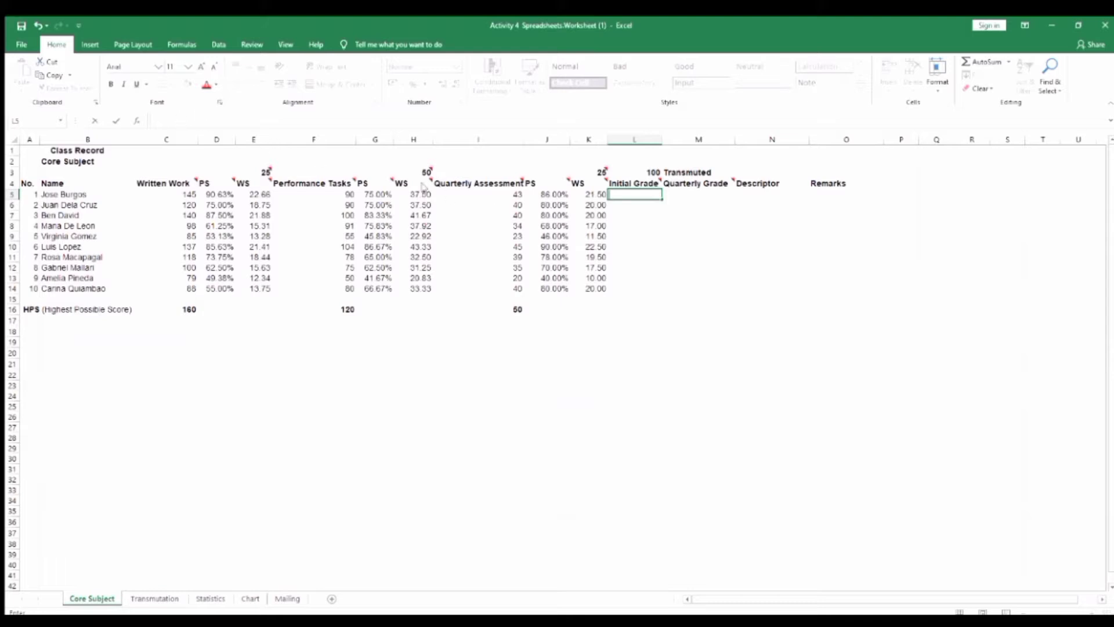
pyautogui.write('=')
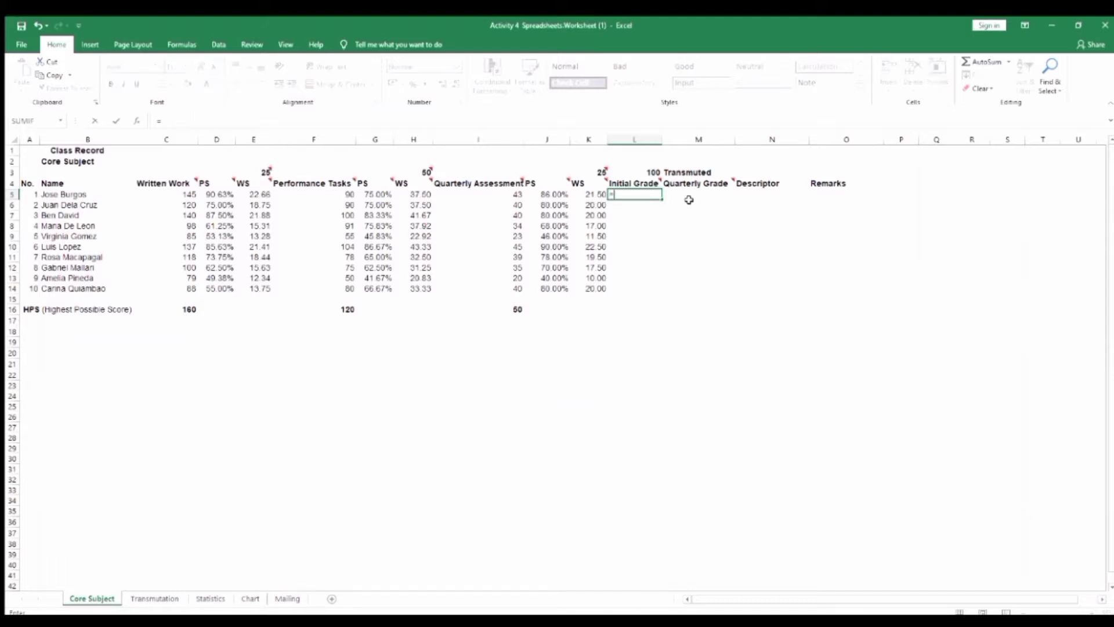
pyautogui.write('(')
pyautogui.click(255, 204)
pyautogui.write(')')
pyautogui.press('Return')
# Enter the Initial Grade formulas for the remaining students in L7 to L14, adding each row's weighted scores, as in =(E7+H7+K7)
pyautogui.write('=(')
# Enter the formula =(E6+H6+K6) in L6 for the second student's Initial Grade
pyautogui.click(255, 205)
pyautogui.write('+')
pyautogui.click(420, 205)
pyautogui.write('+')
pyautogui.click(594, 205)
pyautogui.write(')')
pyautogui.press('Return')
pyautogui.write('=(')
pyautogui.click(256, 215)
pyautogui.write('+')
pyautogui.click(419, 216)
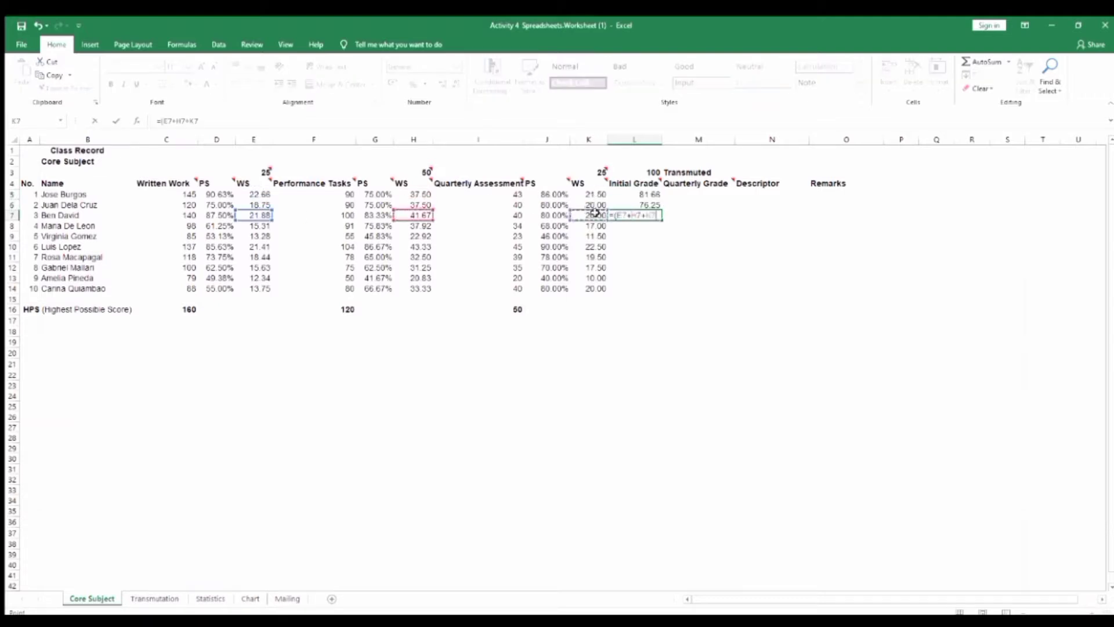
pyautogui.click(256, 257)
pyautogui.write('+')
pyautogui.click(419, 257)
pyautogui.write('+')
pyautogui.click(595, 257)
pyautogui.write(')')
pyautogui.press('Return')
pyautogui.write('=(')
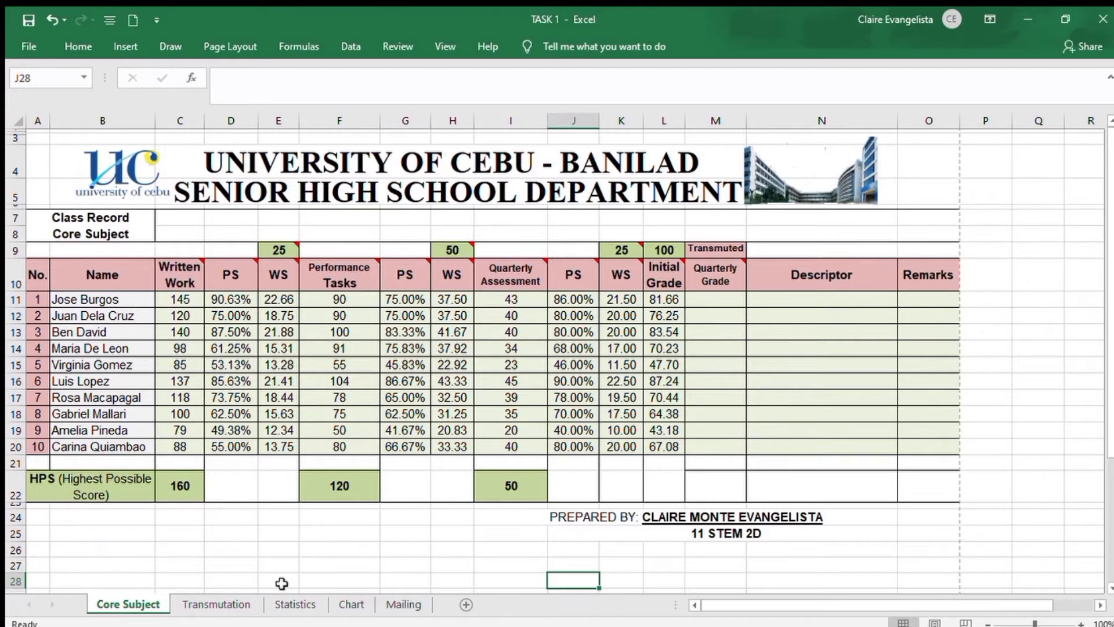
# Select A3:B43 on the Transmutation sheet and name the range Transmutation
pyautogui.click(244, 605)
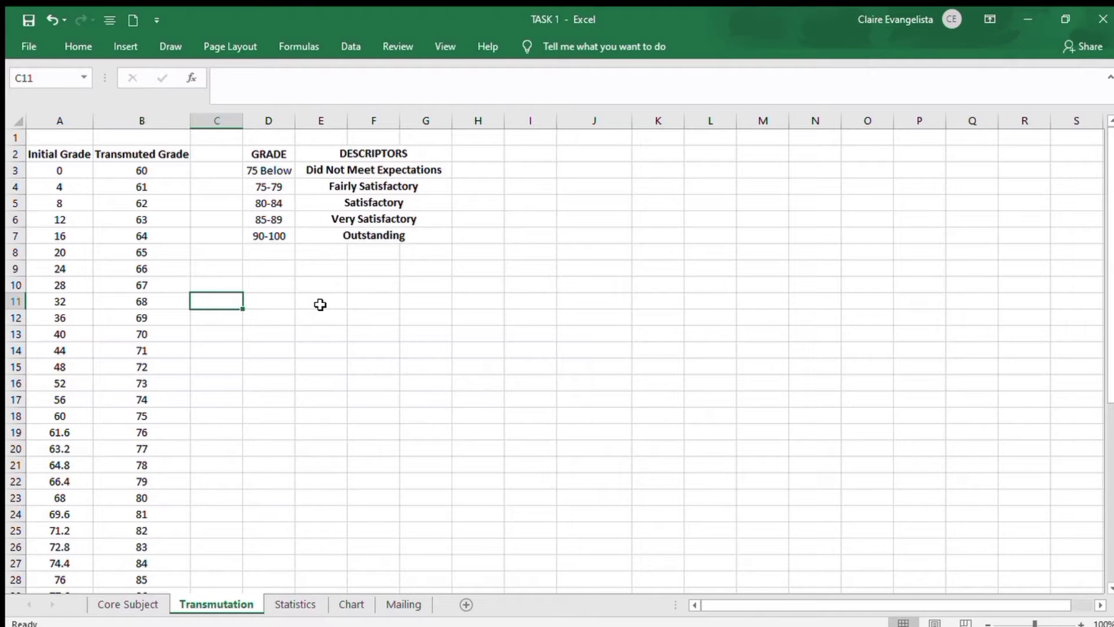
pyautogui.hotkey('ctrl', 'pageup')
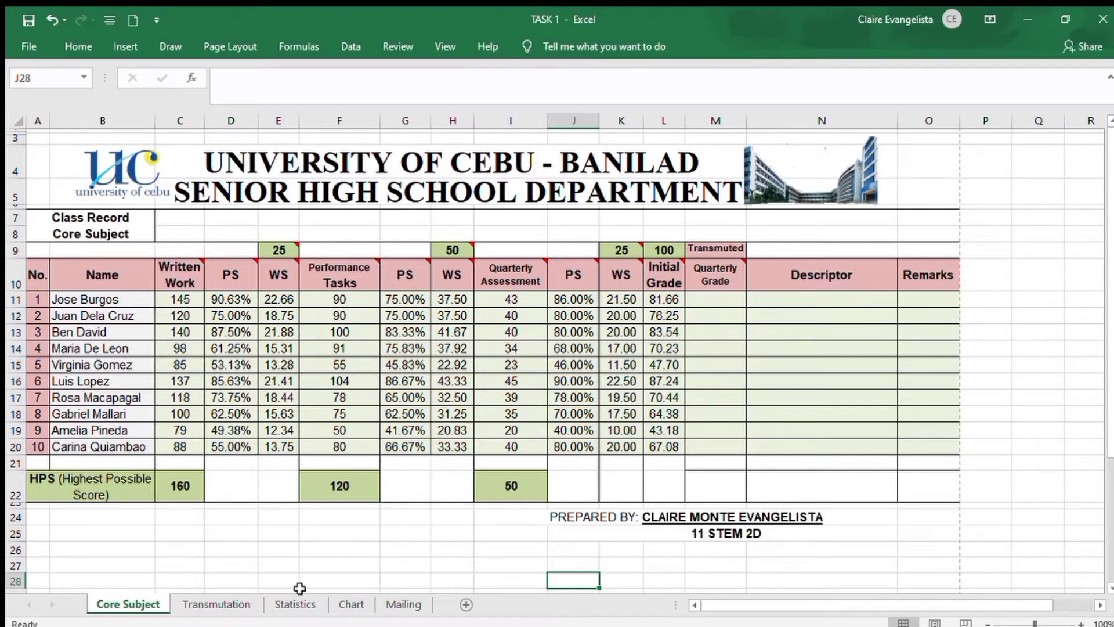
pyautogui.click(258, 608)
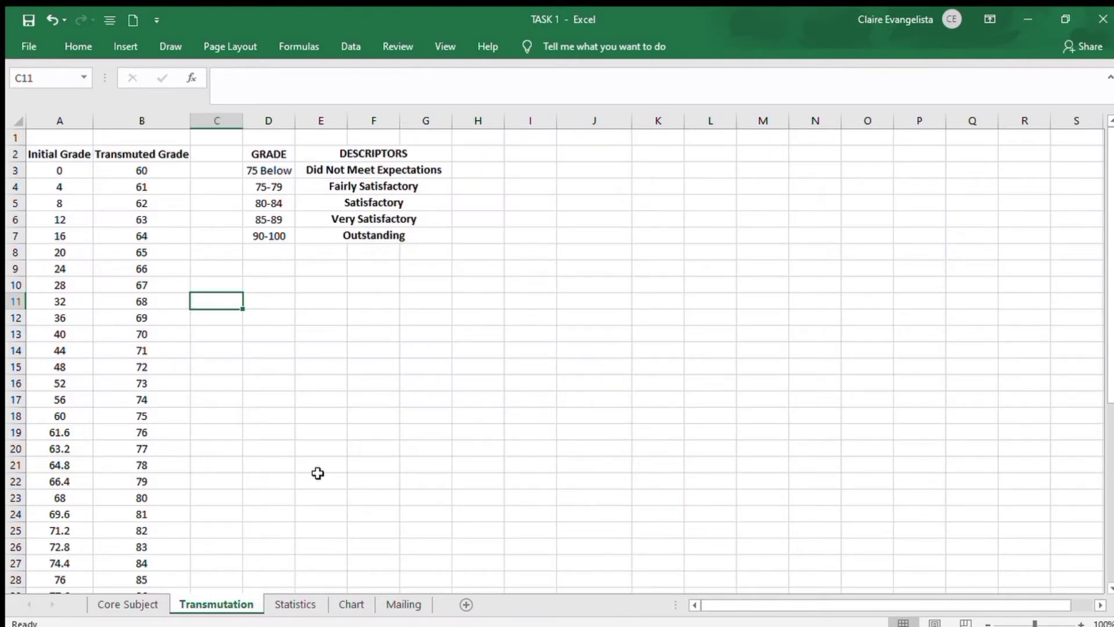
pyautogui.moveTo(34, 175); pyautogui.dragTo(155, 600)
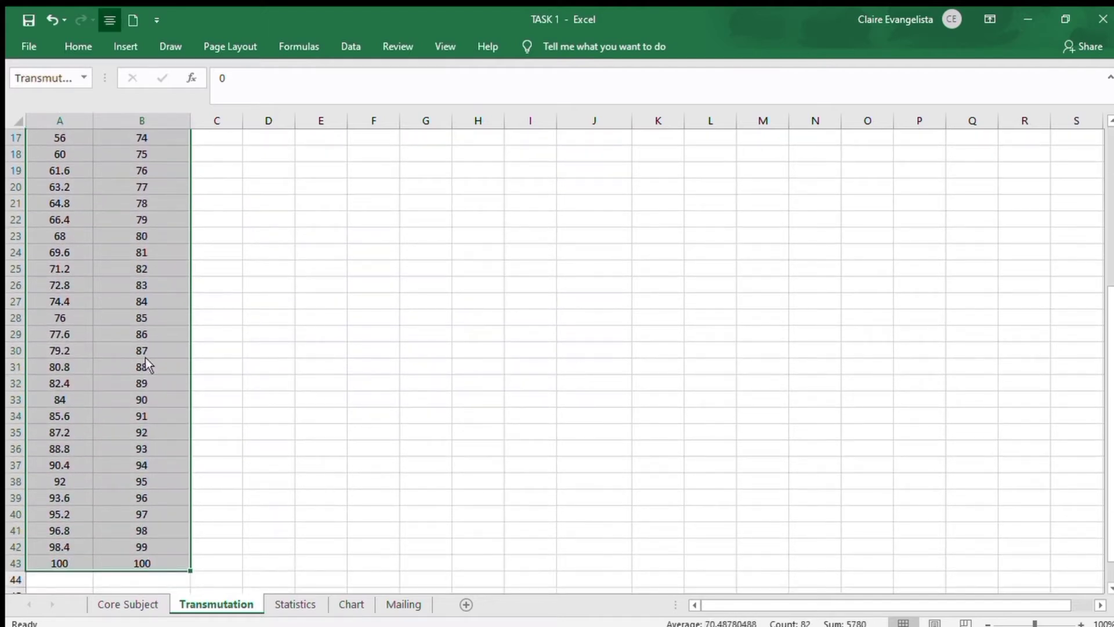
pyautogui.click(69, 81)
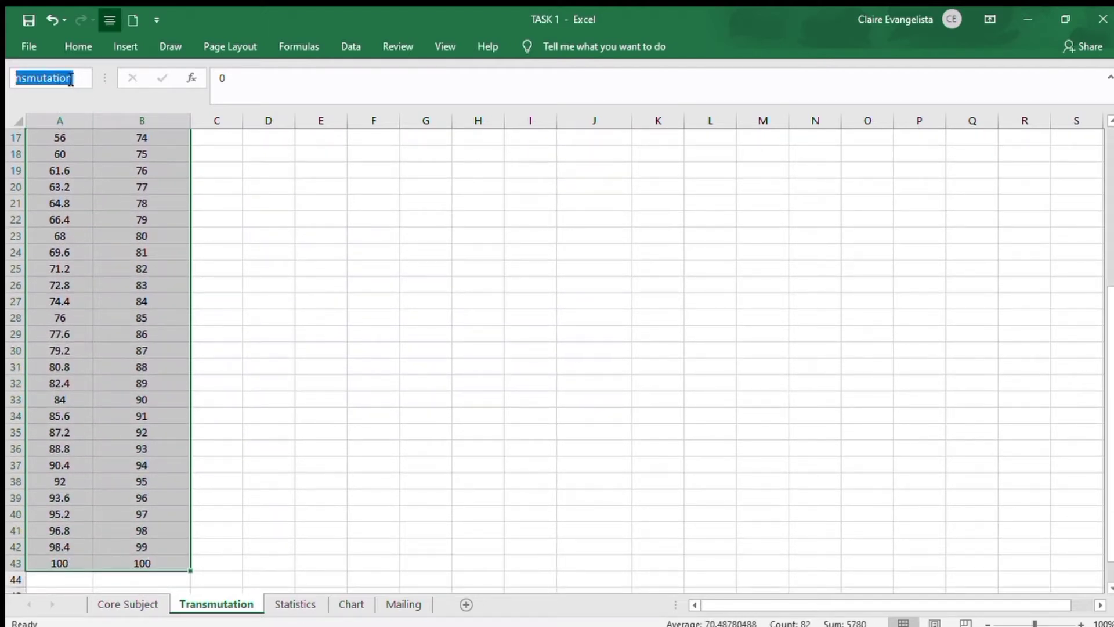
pyautogui.write('Transmutation')
pyautogui.press('Return')
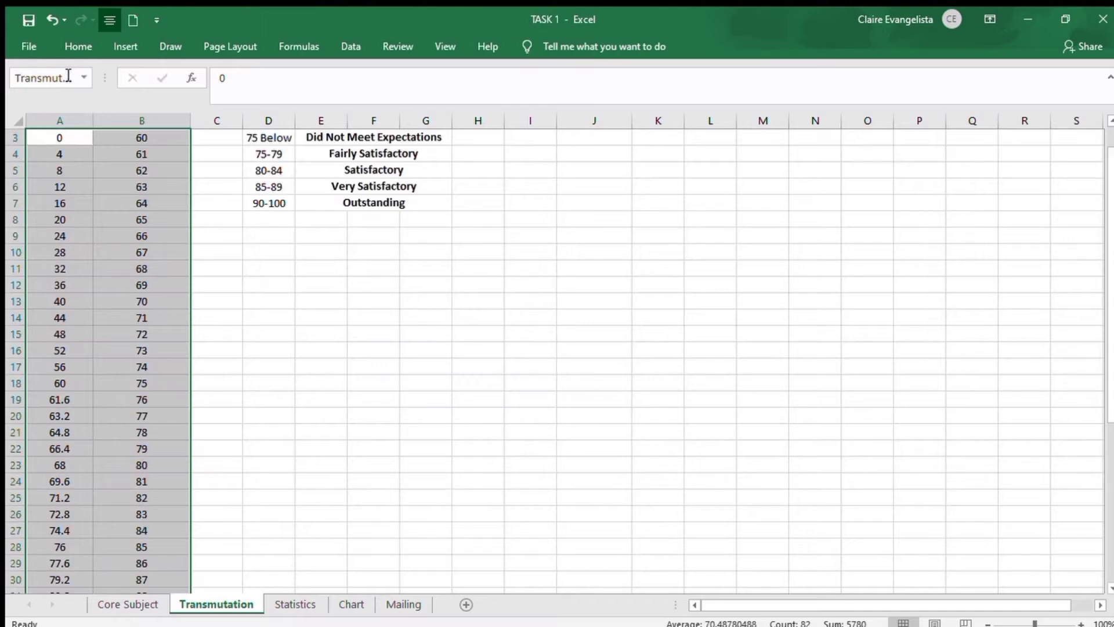
# Start a VLOOKUP formula in M11 of the Core Subject sheet, using the Initial Grade in L11 as the lookup value
pyautogui.click(152, 605)
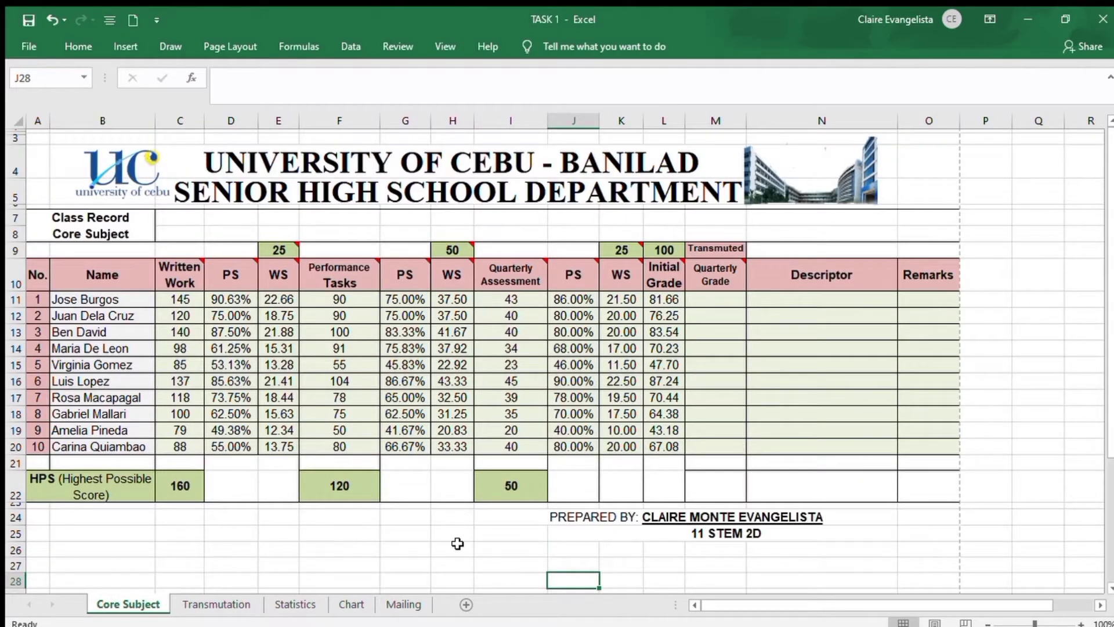
pyautogui.click(719, 295)
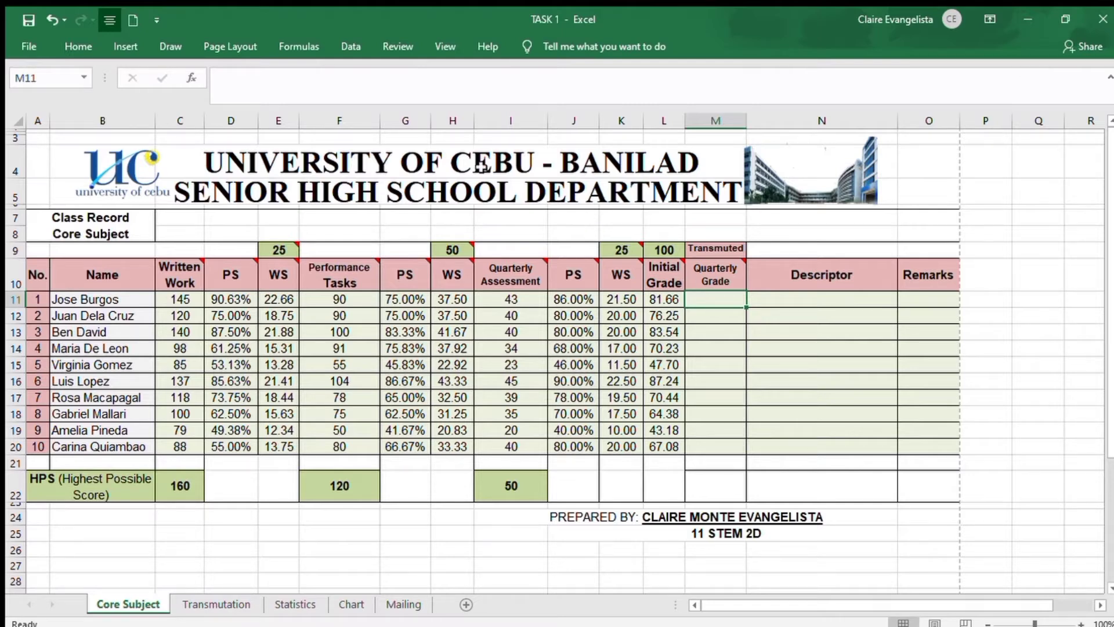
pyautogui.click(414, 89)
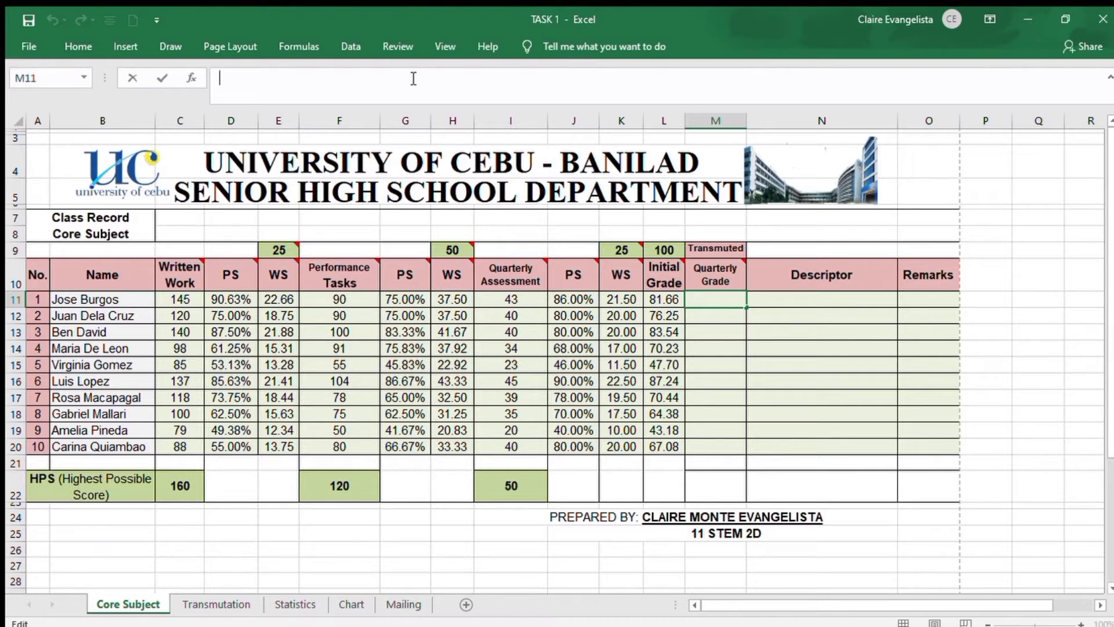
pyautogui.write('=VLOOKUP')
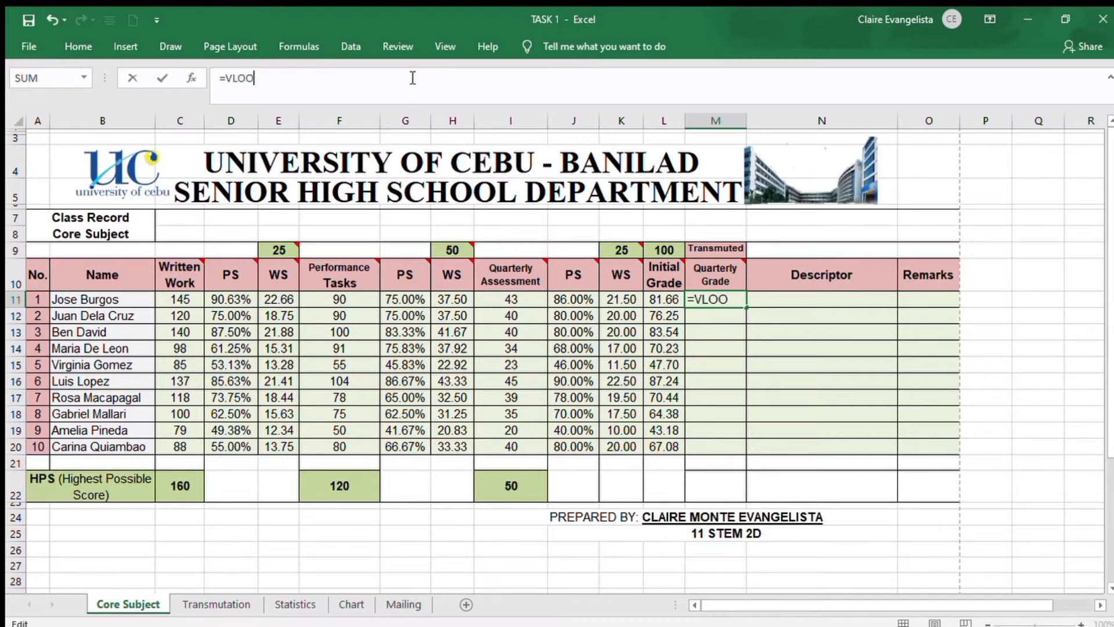
pyautogui.write('(')
pyautogui.moveTo(225, 78); pyautogui.dragTo(290, 92)
pyautogui.click(275, 81)
pyautogui.click(289, 92)
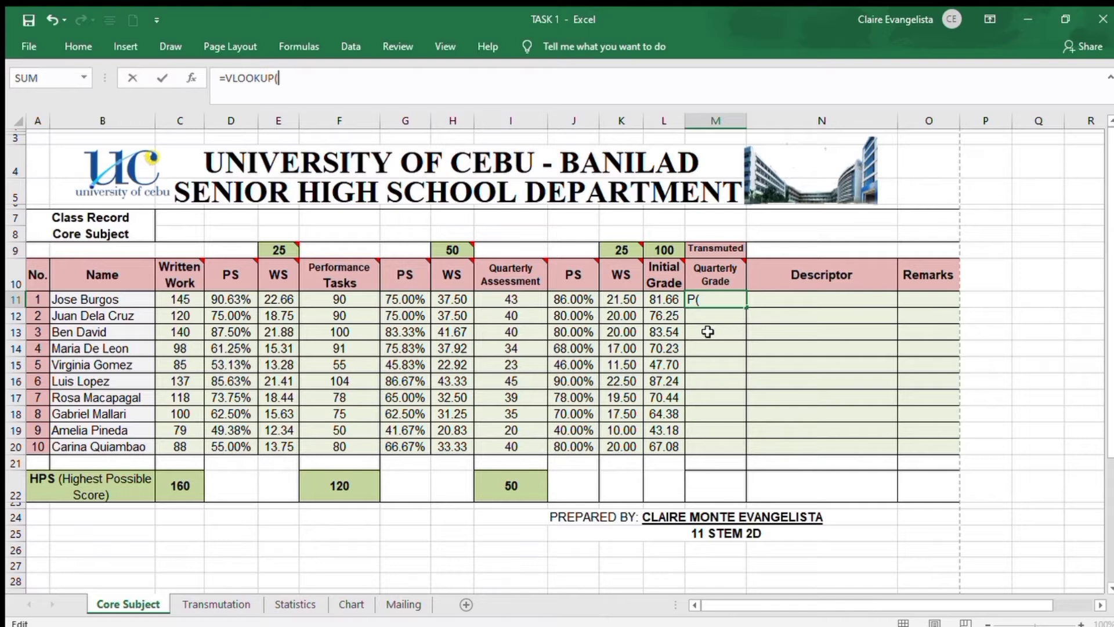
pyautogui.click(671, 304)
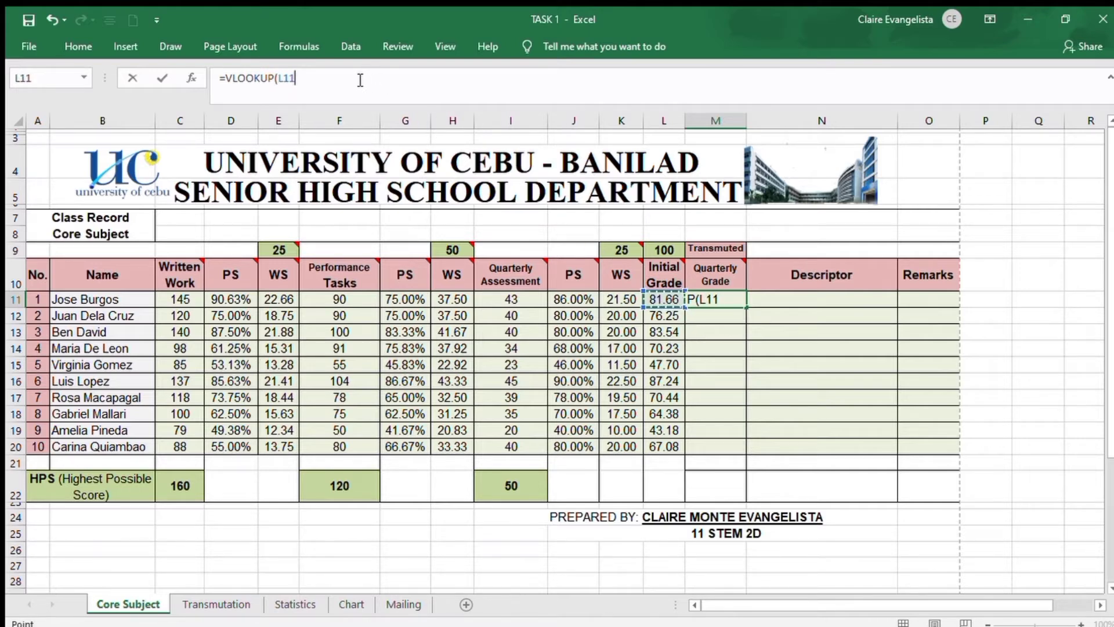
pyautogui.write(',')
# Add the named range Transmutation, A3:B43 on the Transmutation sheet, as the table array of the M11 formula
pyautogui.click(249, 605)
pyautogui.scroll(1, 74, 179)
pyautogui.moveTo(63, 171); pyautogui.dragTo(154, 558)
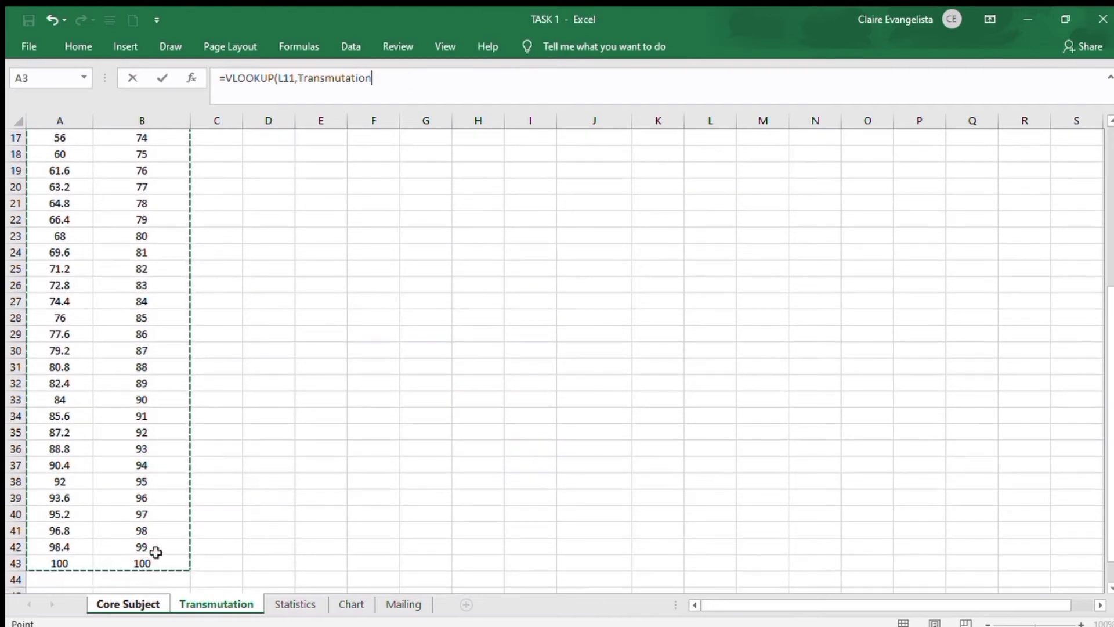
pyautogui.click(409, 78)
pyautogui.write(',')
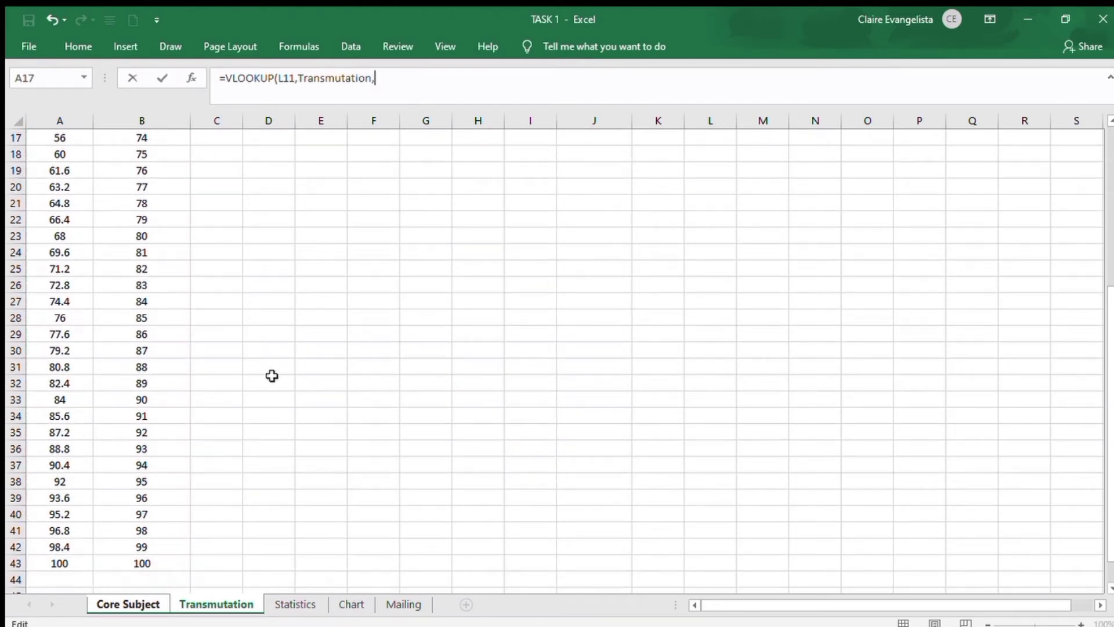
# Complete the M11 Quarterly Grade formula as =VLOOKUP(L11,Transmutation,2,TRUE), using column 2 and an approximate match
pyautogui.click(152, 607)
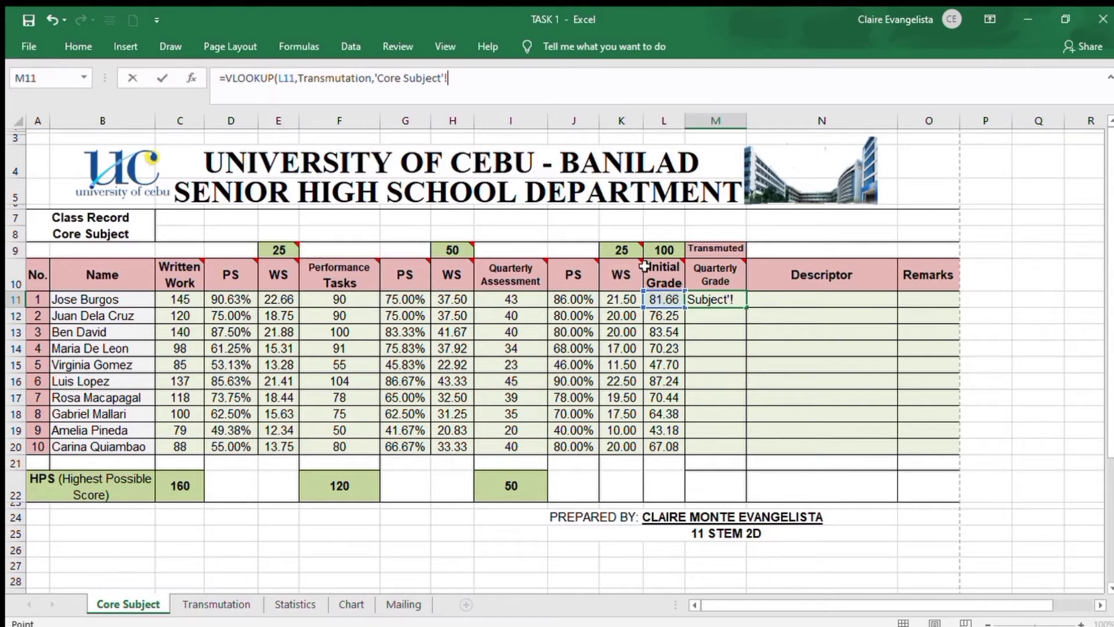
pyautogui.click(226, 605)
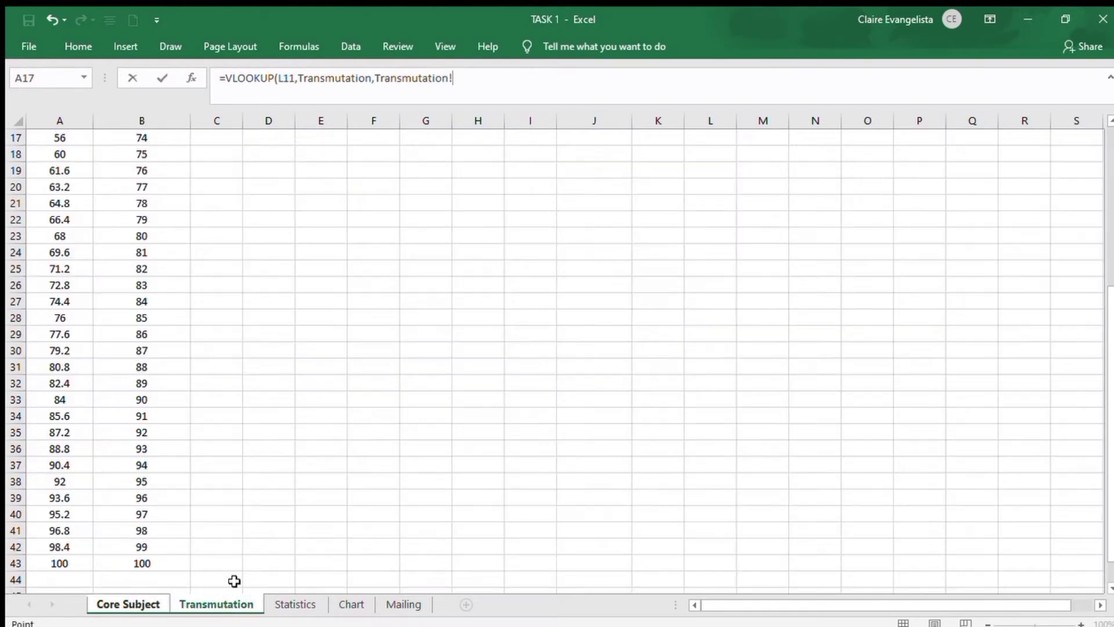
pyautogui.scroll(5, 257, 485)
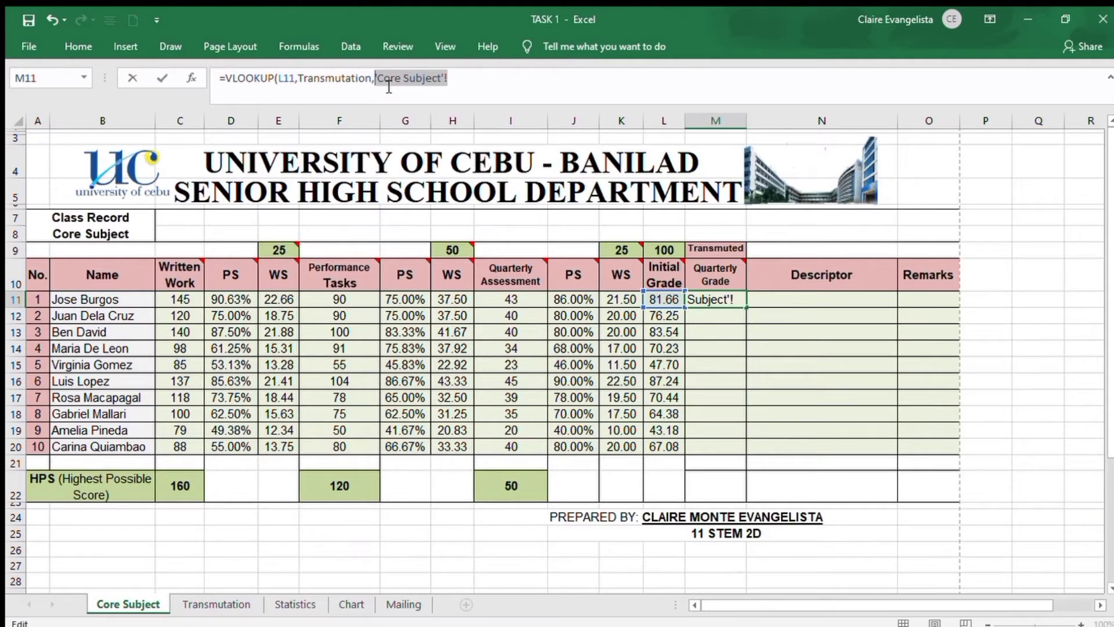
pyautogui.write('2')
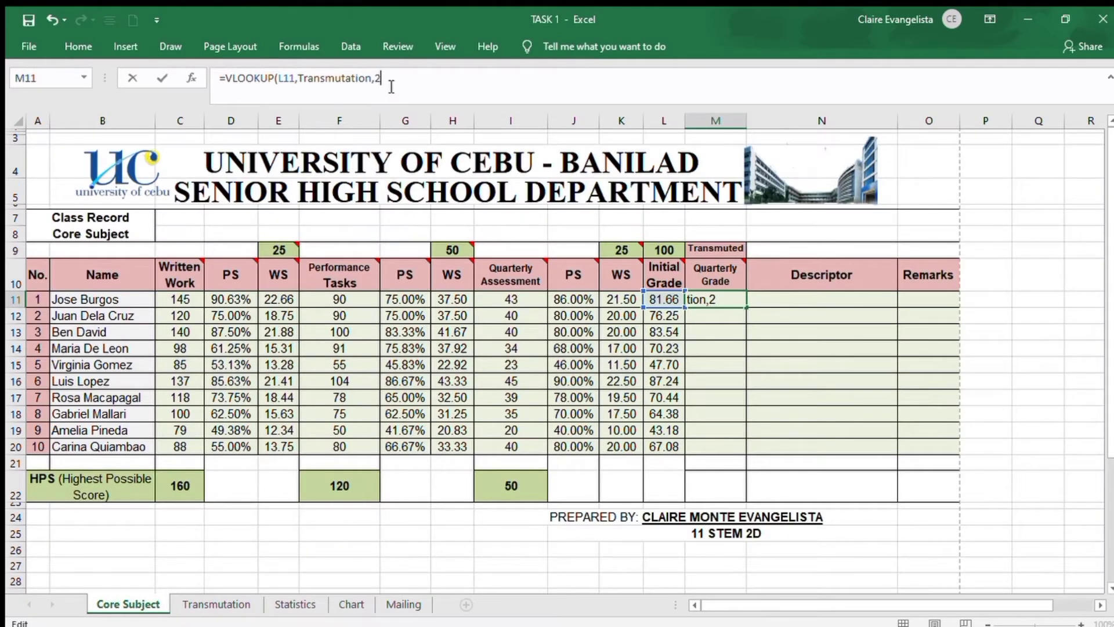
pyautogui.write(',')
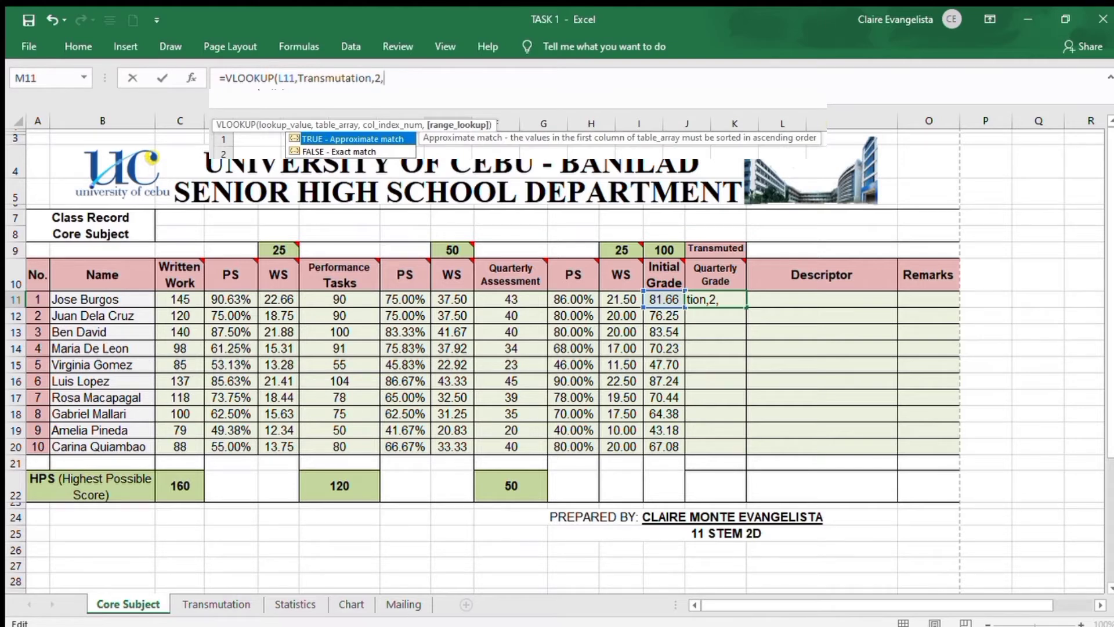
pyautogui.click(465, 76)
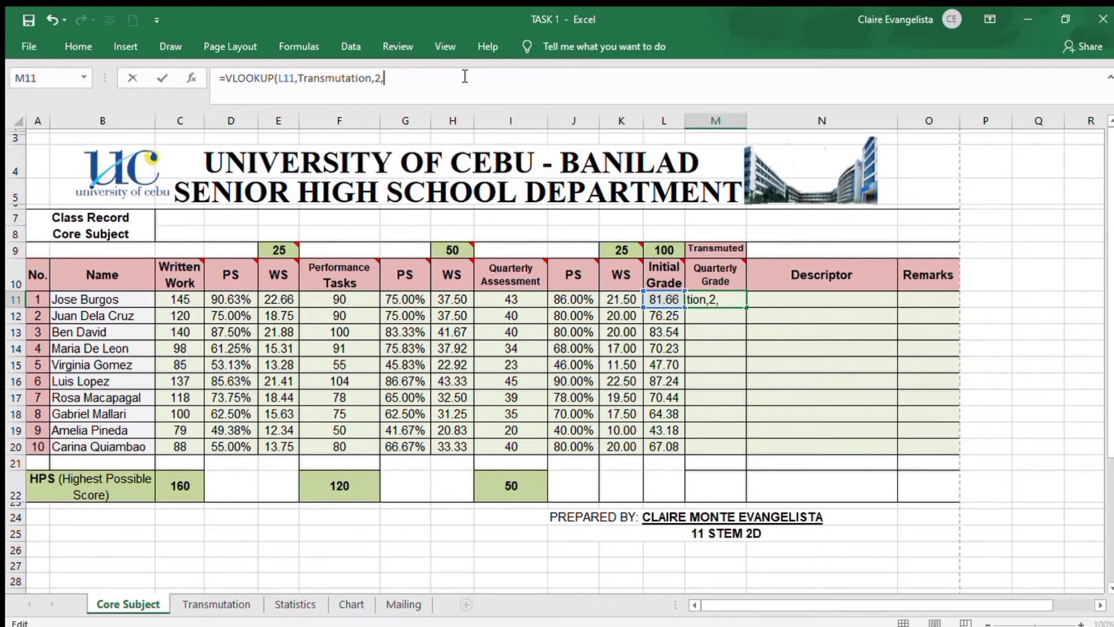
pyautogui.write('TRUE')
pyautogui.write(')')
pyautogui.press('Return')
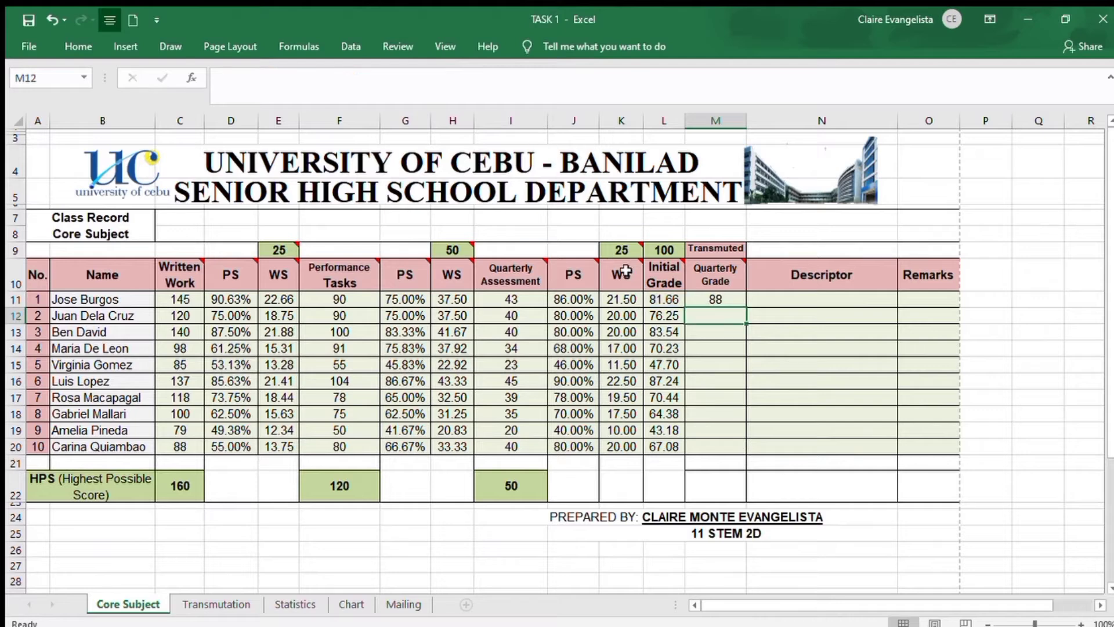
# Fill the Quarterly Grade formula from M11 down to M20 for all remaining students
pyautogui.click(739, 299)
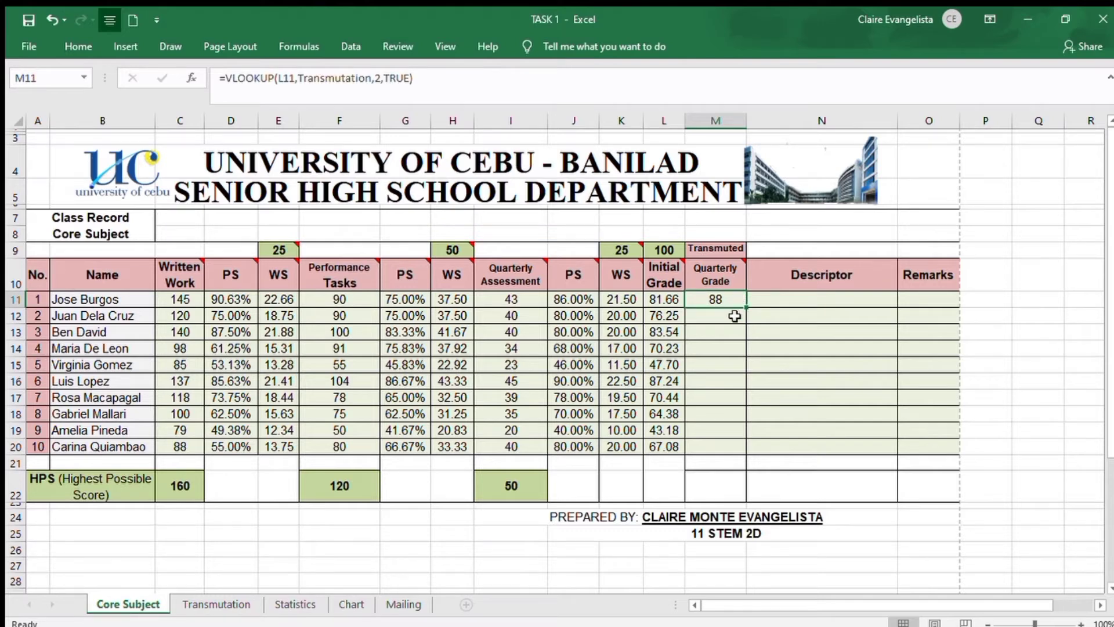
pyautogui.click(734, 317)
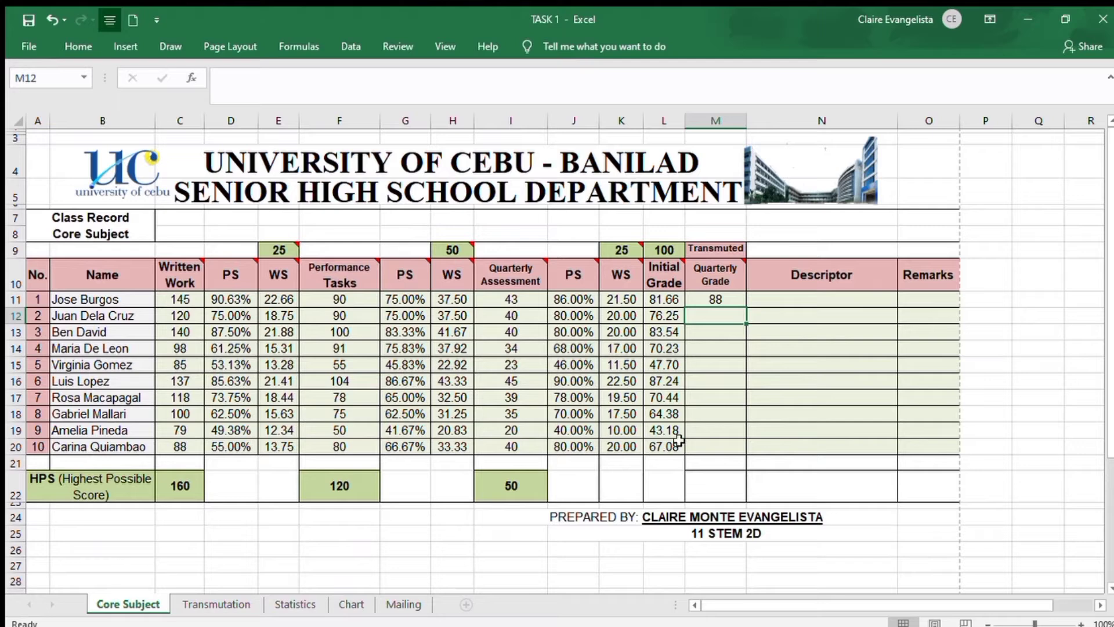
pyautogui.click(736, 298)
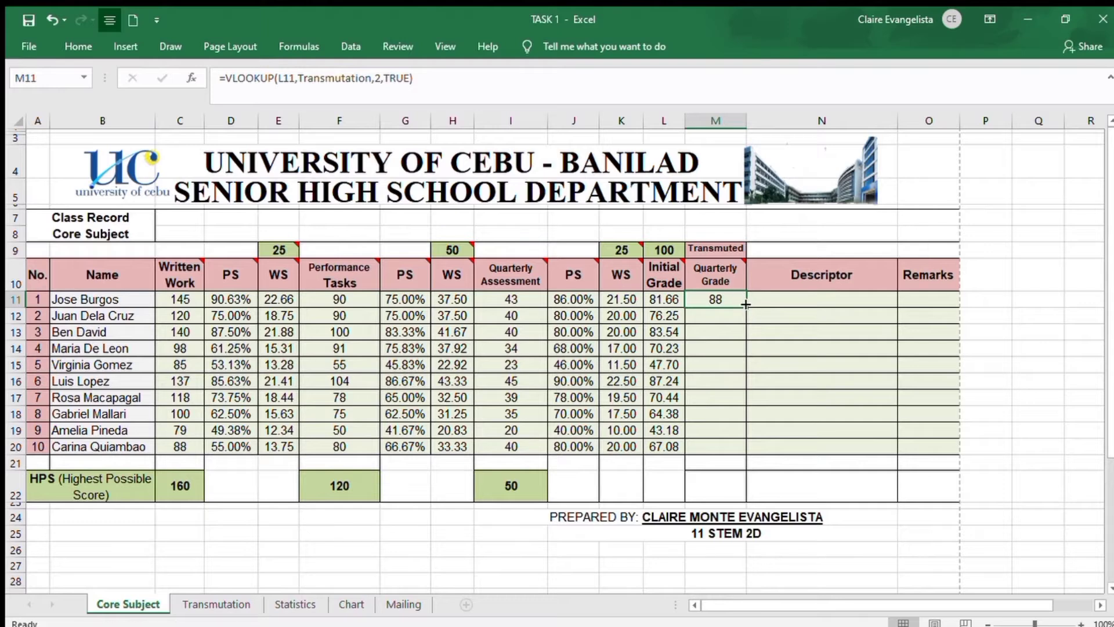
pyautogui.moveTo(746, 307); pyautogui.dragTo(736, 432)
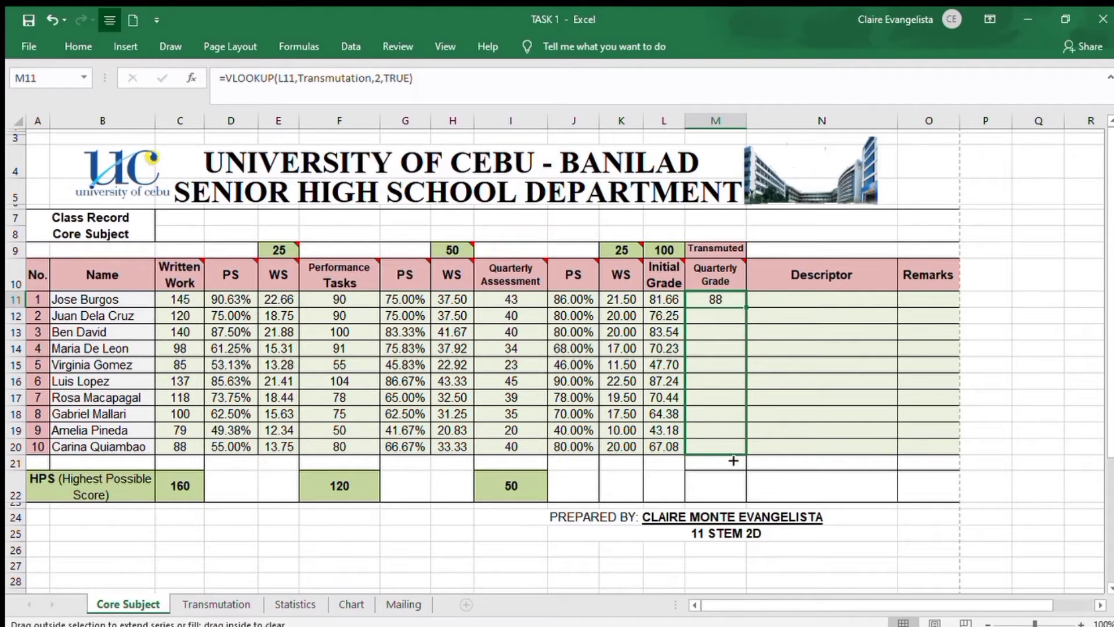
pyautogui.moveTo(733, 460); pyautogui.dragTo(734, 461)
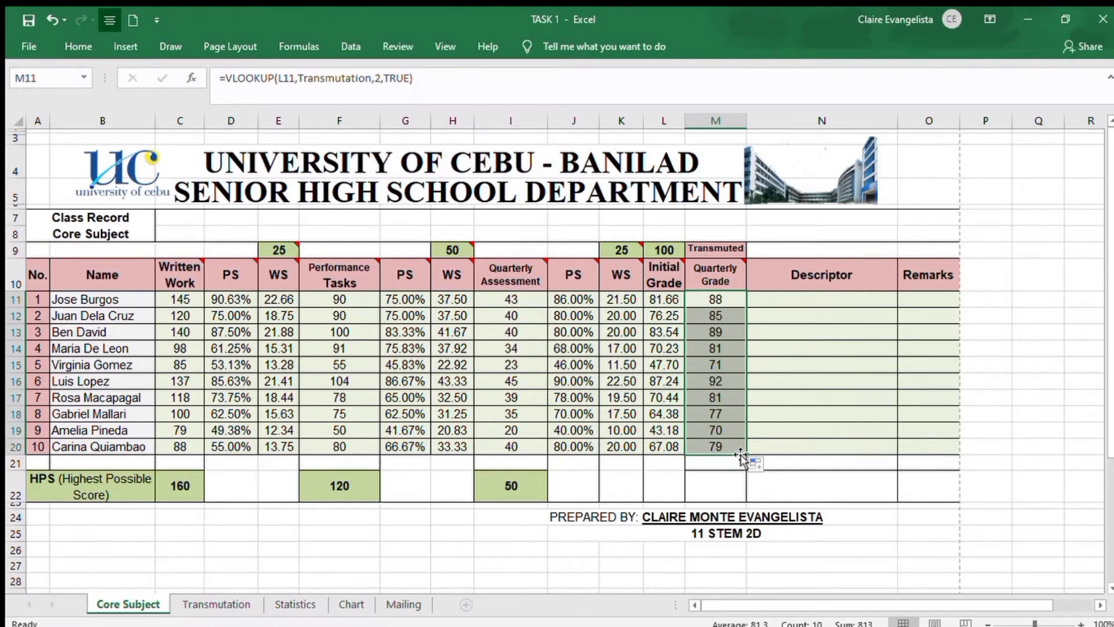
pyautogui.click(752, 446)
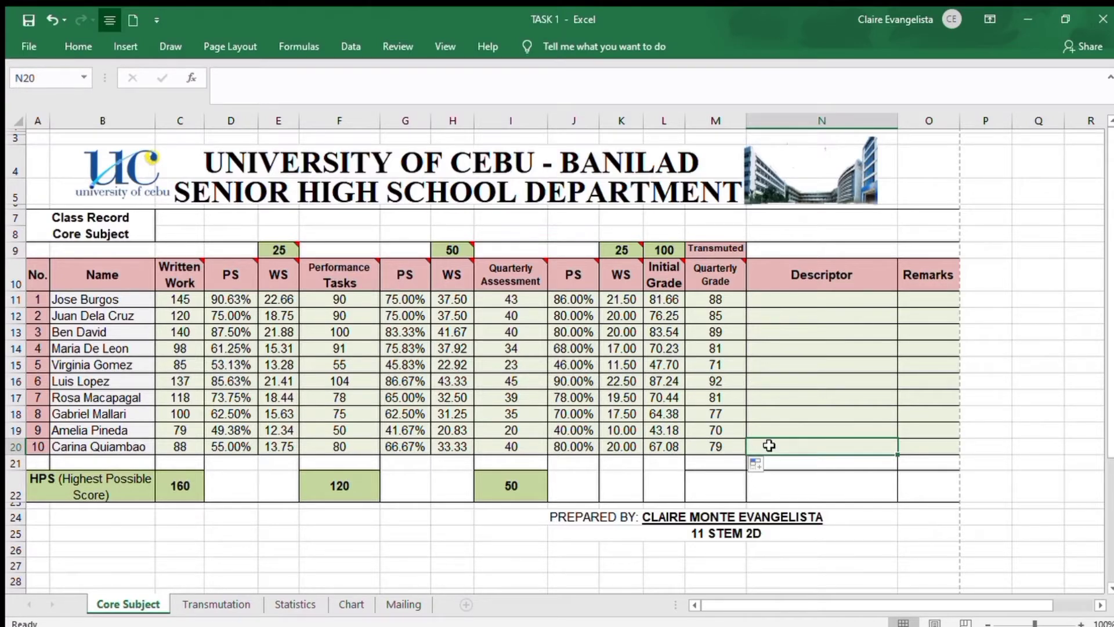
pyautogui.click(982, 444)
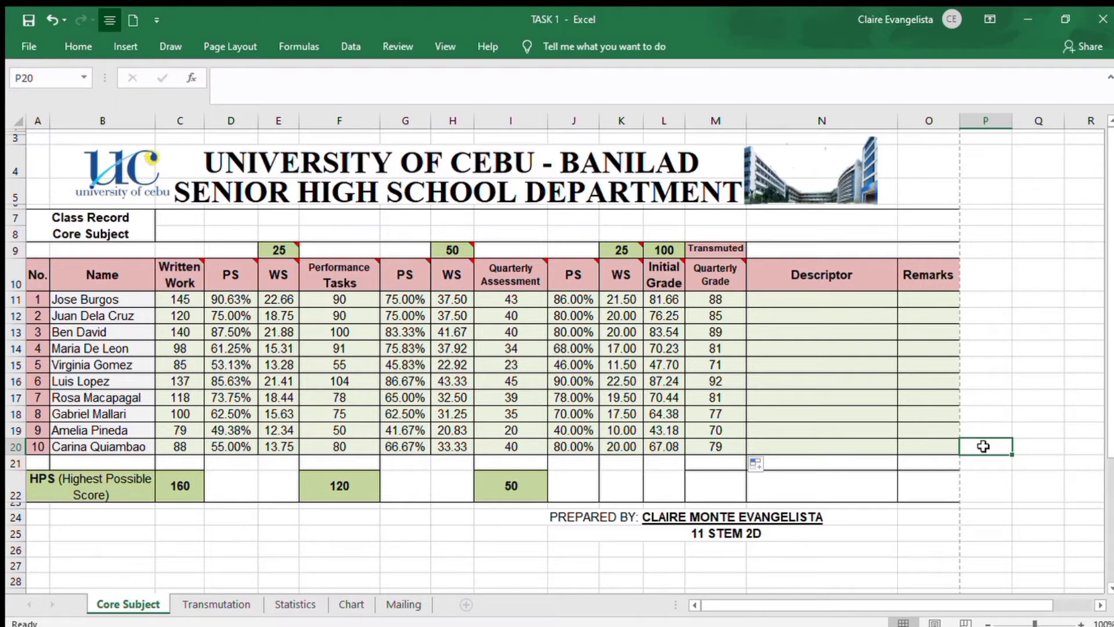
# Start a VLOOKUP formula for the first student's Descriptor in N11, with the Quarterly Grade in M11 as the lookup value
pyautogui.click(246, 606)
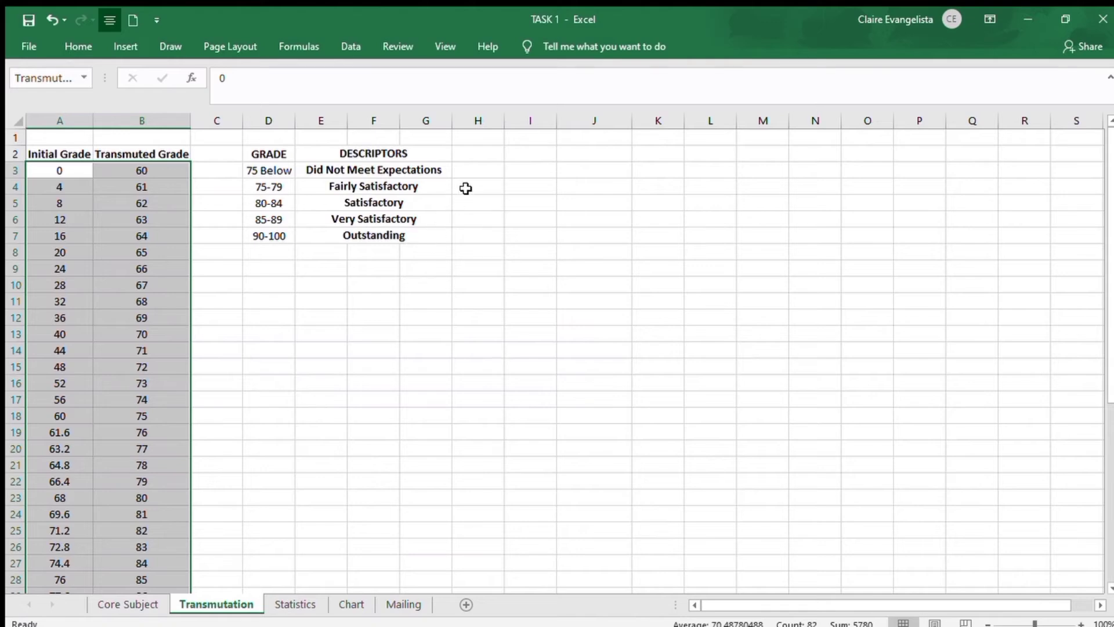
pyautogui.hotkey('ctrl', 'pageup')
pyautogui.click(781, 297)
pyautogui.click(588, 101)
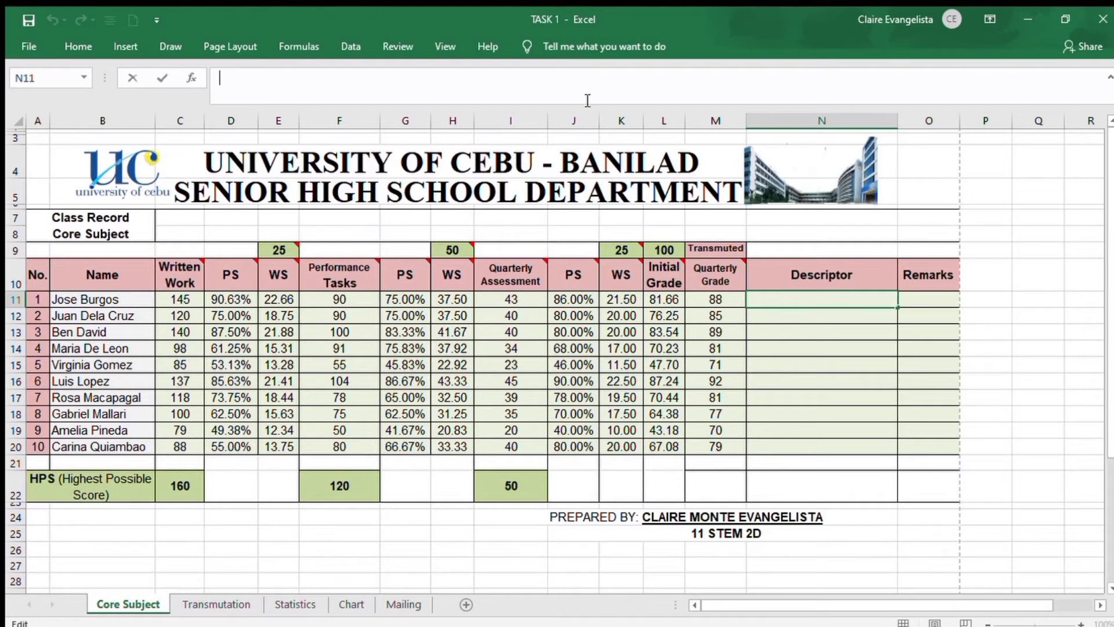
pyautogui.write('=VLOOKUP(')
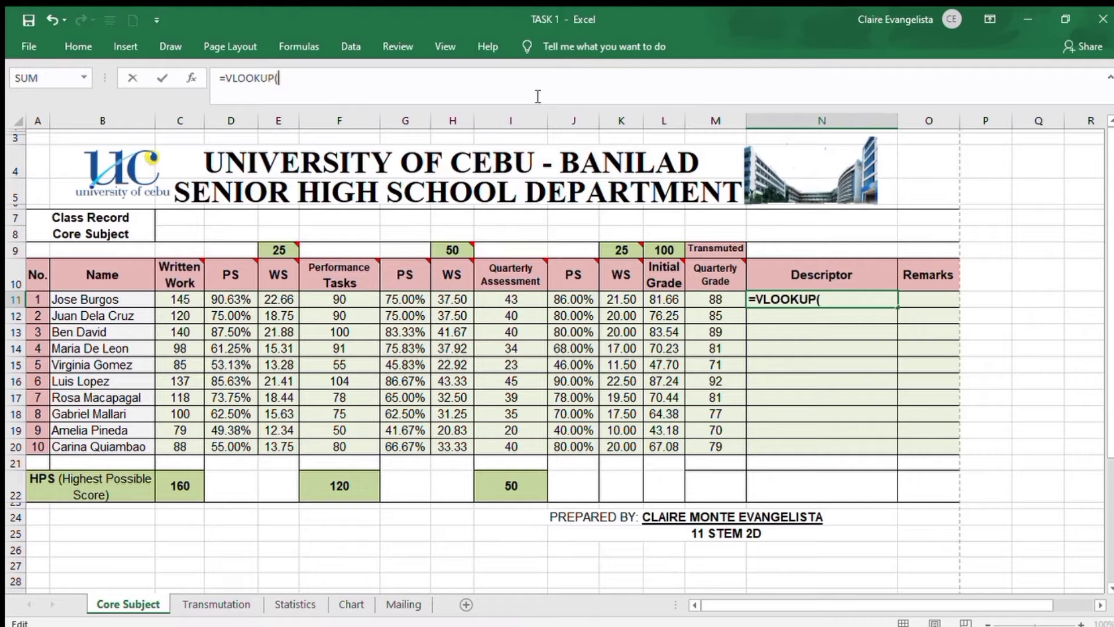
pyautogui.click(730, 297)
pyautogui.write(',')
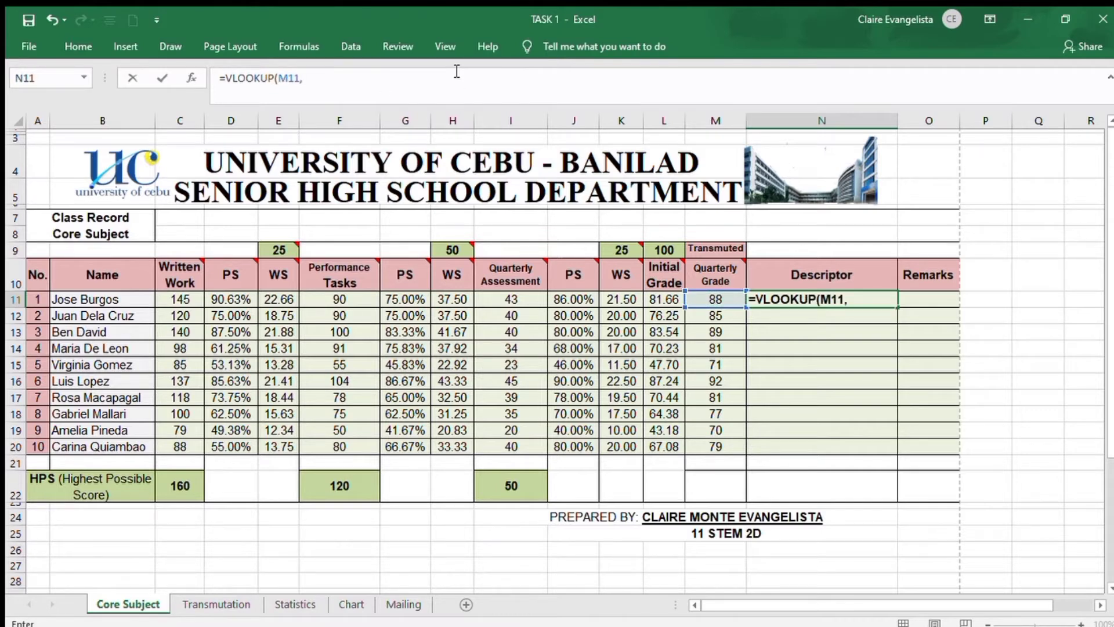
# Try completing the N11 formula as =VLOOKUP(M11,Transmutation!D3:G7,2,TRUE) and filling it down to N20
pyautogui.click(196, 600)
pyautogui.moveTo(268, 170); pyautogui.dragTo(426, 235)
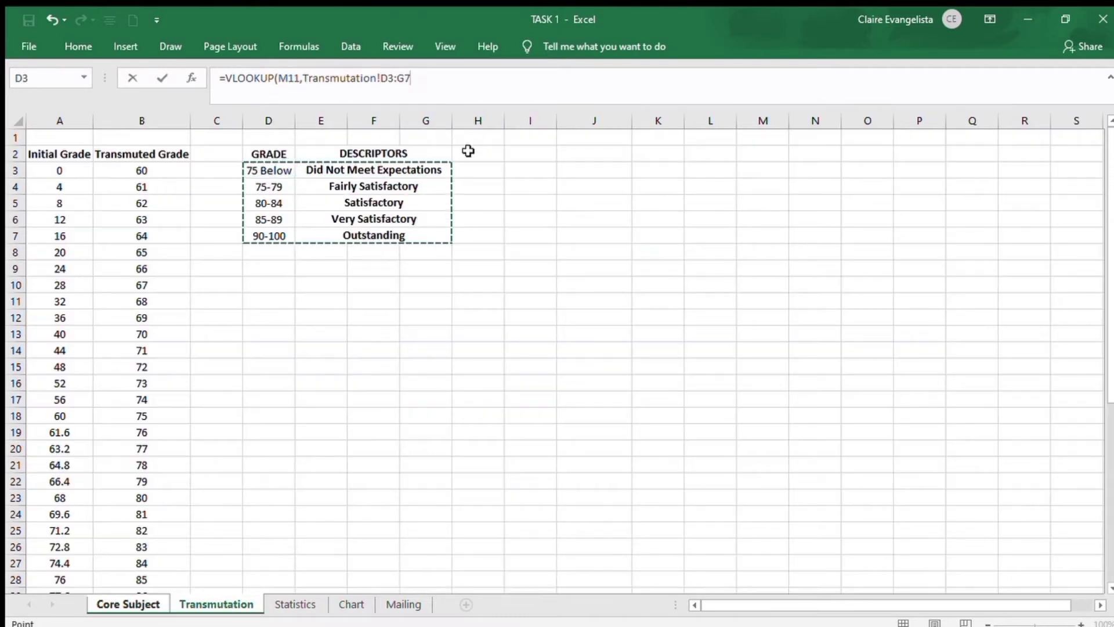
pyautogui.write(',2')
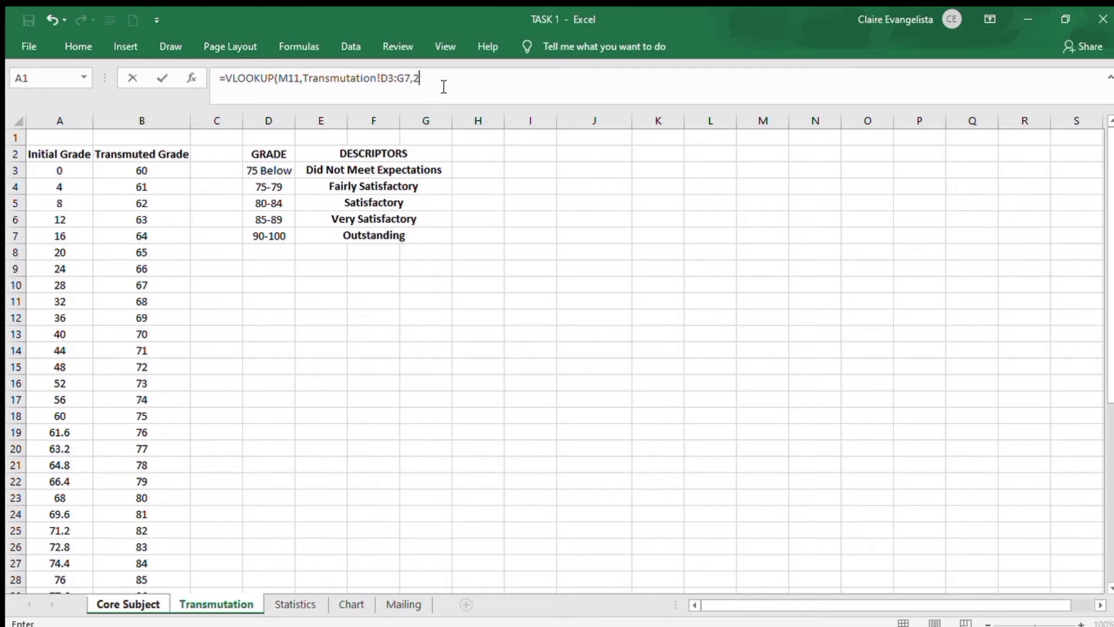
pyautogui.write(',TRUE)')
pyautogui.press('Return')
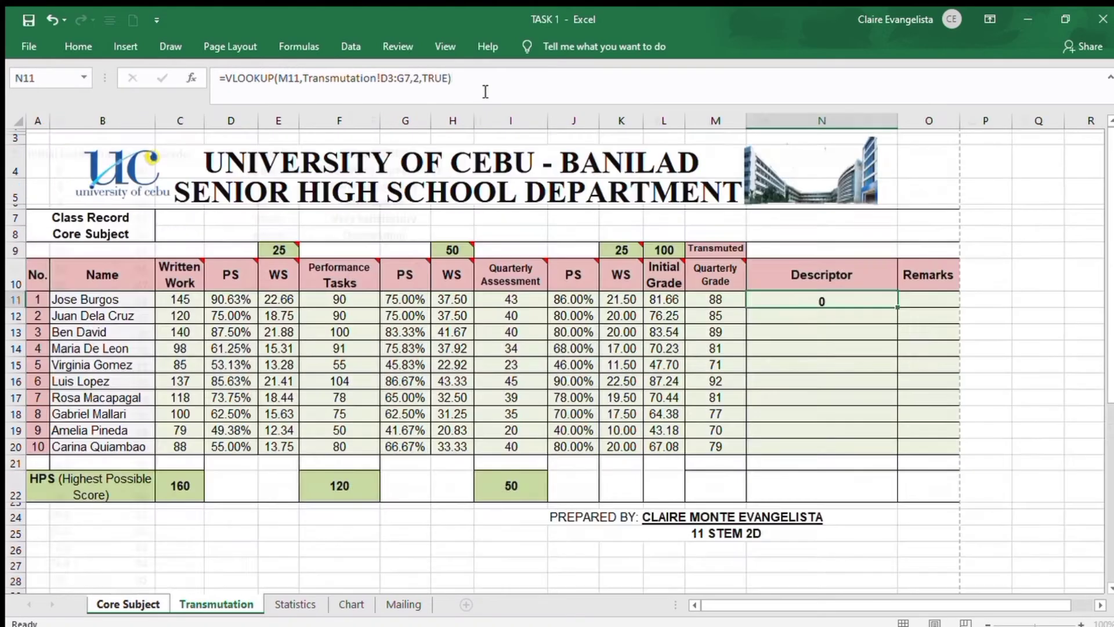
pyautogui.click(865, 299)
pyautogui.moveTo(897, 307); pyautogui.dragTo(897, 453)
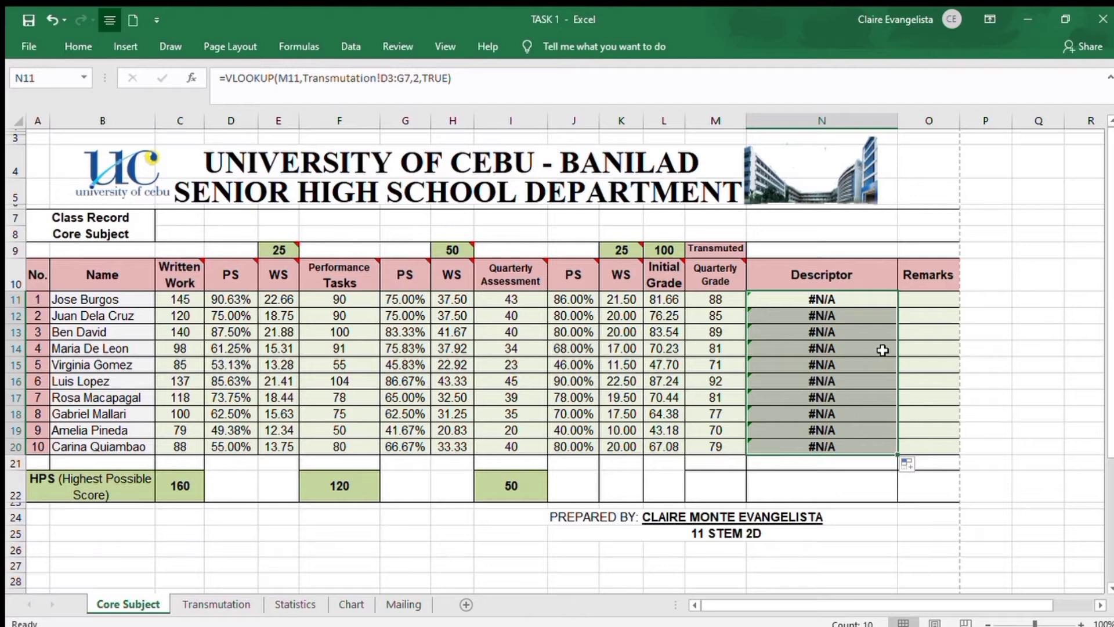
# Add a header row for a new lookup table on the Transmutation sheet, with GRADE in I2 and DESCRIPTOR in J2
pyautogui.hotkey('ctrl', 'pagedown')
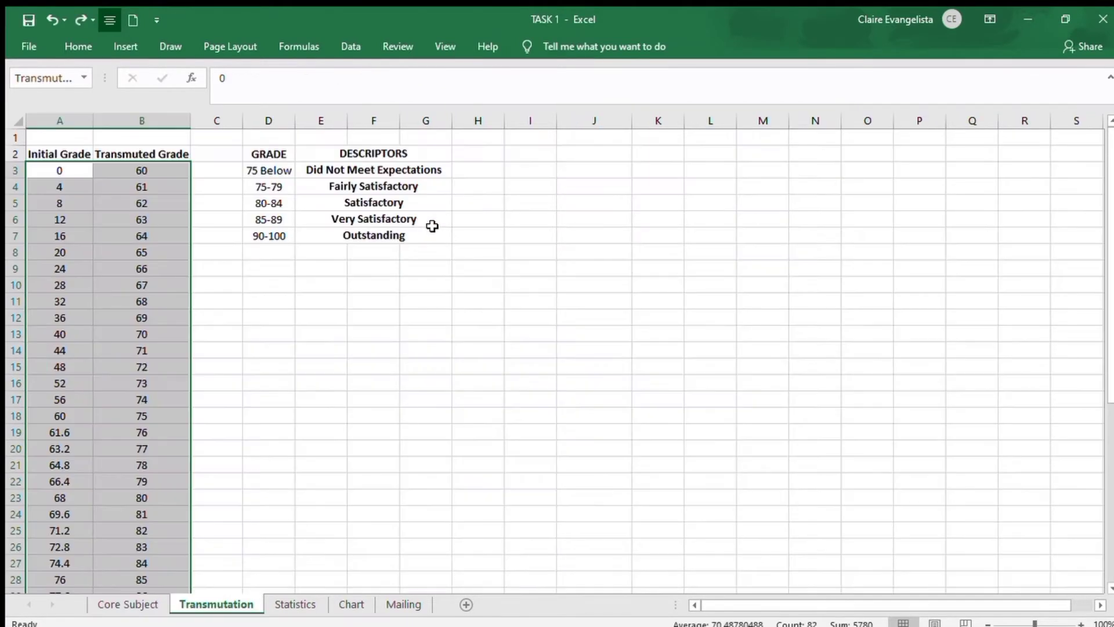
pyautogui.click(531, 155)
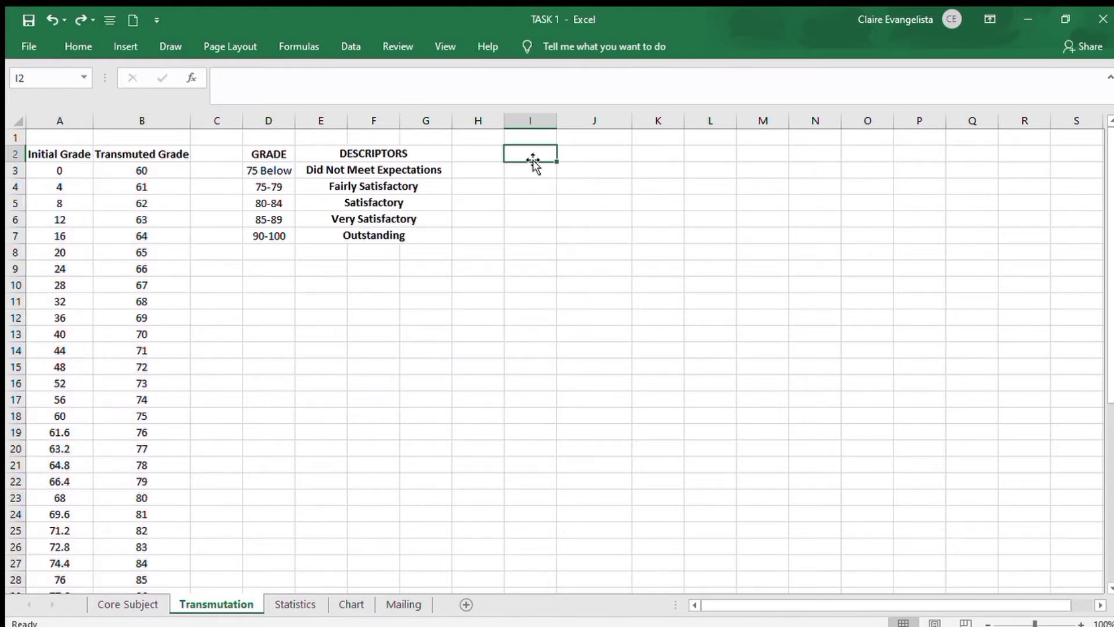
pyautogui.write('GRADE')
pyautogui.press('Tab')
pyautogui.write('DESCRIPTOR')
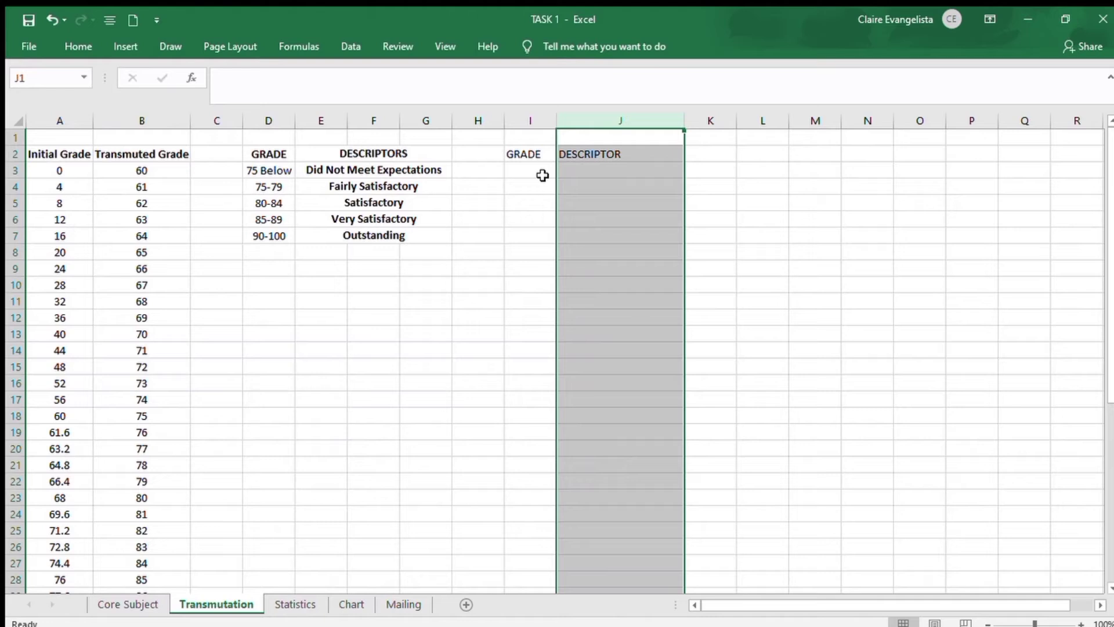
pyautogui.click(542, 174)
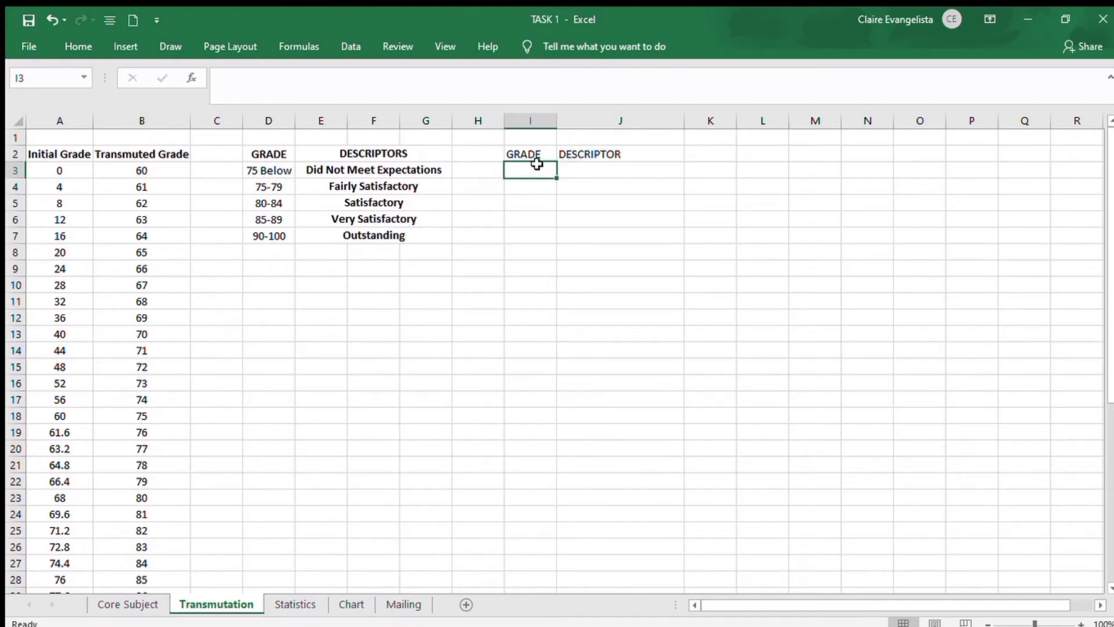
# Check the lowest Quarterly Grade on Core Subject, and fill the new GRADE column on Transmutation with 70 to 100 in I3:I33
pyautogui.click(145, 610)
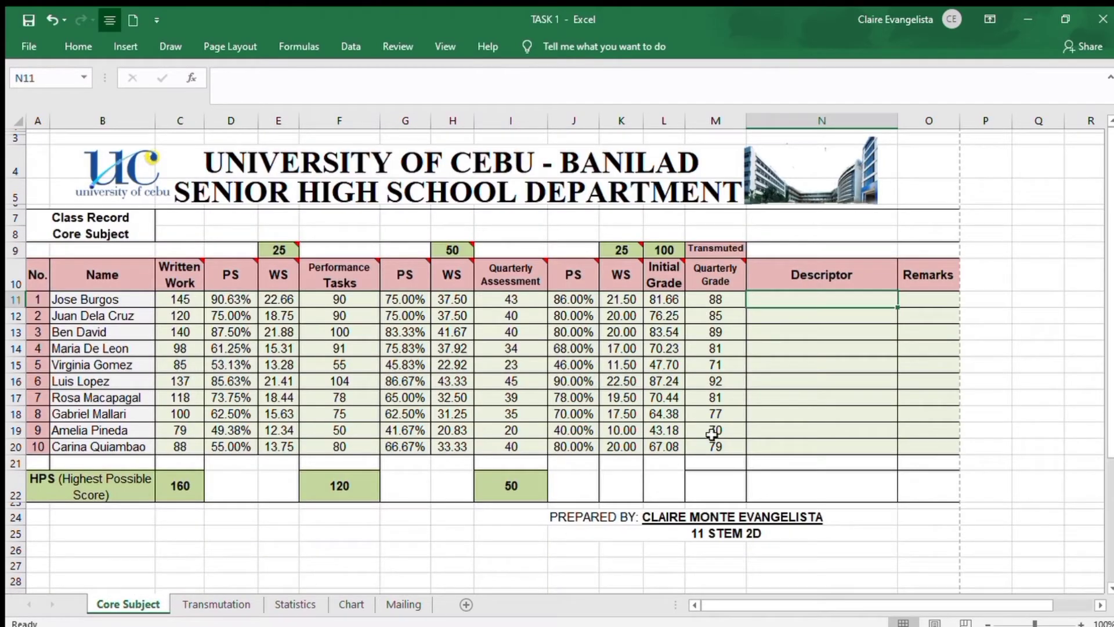
pyautogui.click(734, 432)
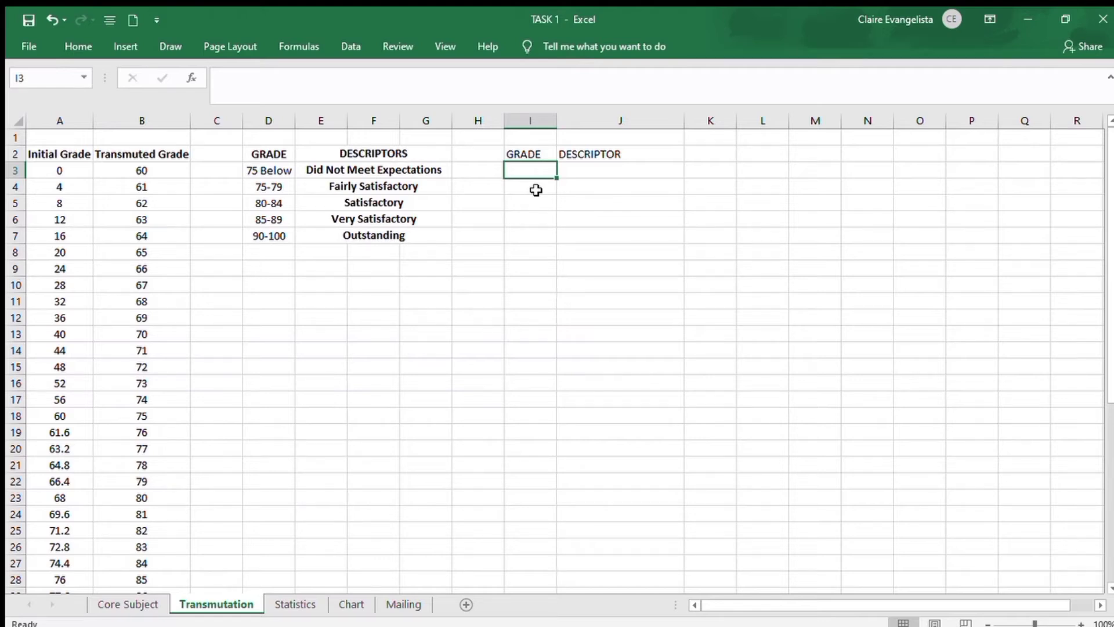
pyautogui.write('70')
pyautogui.press('Return')
pyautogui.write('71')
pyautogui.press('Return')
pyautogui.write('72')
pyautogui.press('Tab')
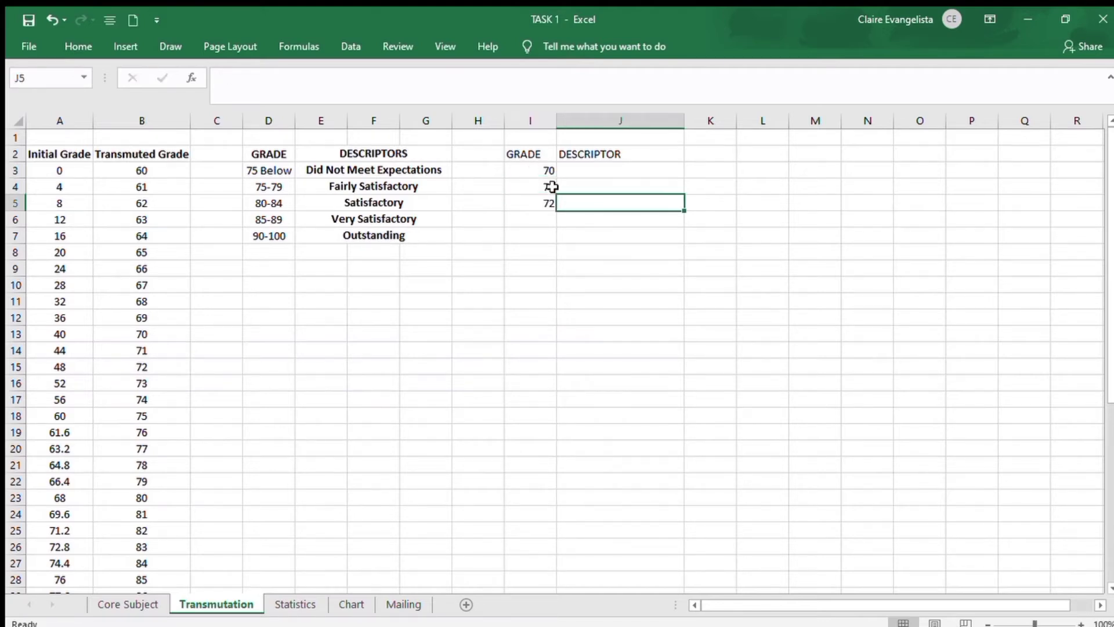
pyautogui.click(522, 167)
pyautogui.moveTo(532, 169); pyautogui.dragTo(559, 565)
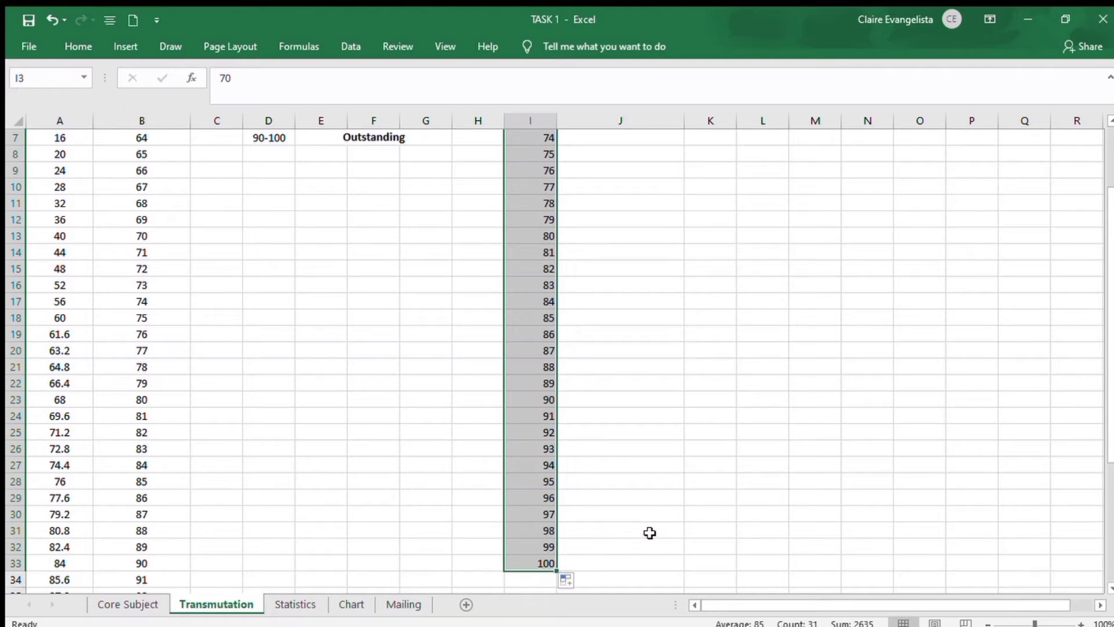
pyautogui.scroll(2, 329, 276)
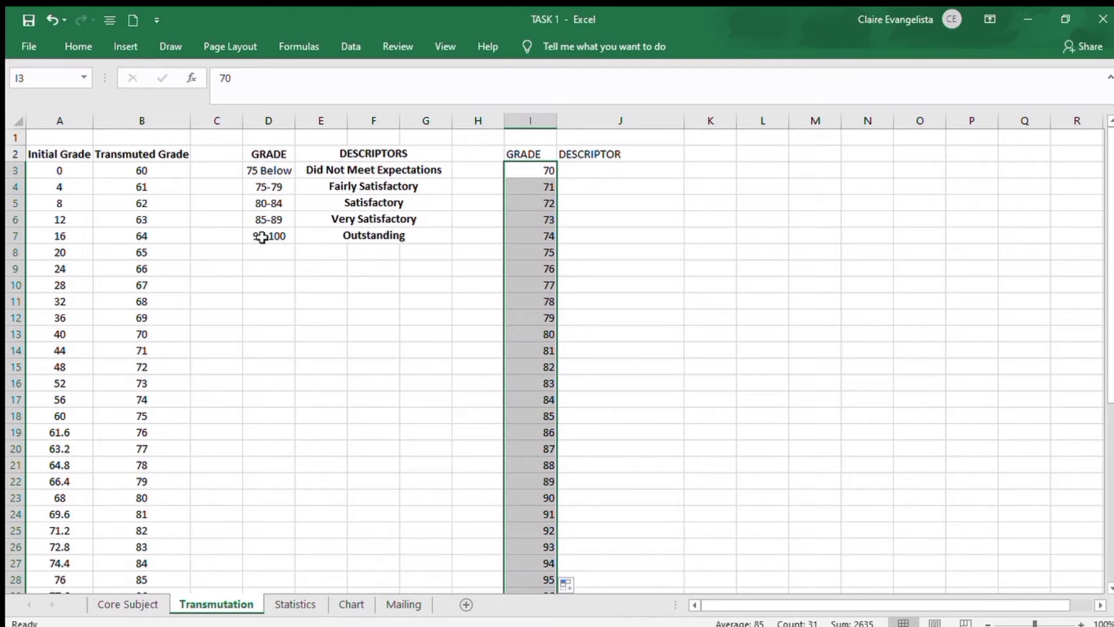
# Copy the Did Not Meet Expectations descriptor from E3 into J3:J7, beside grades 70 to 74
pyautogui.click(277, 176)
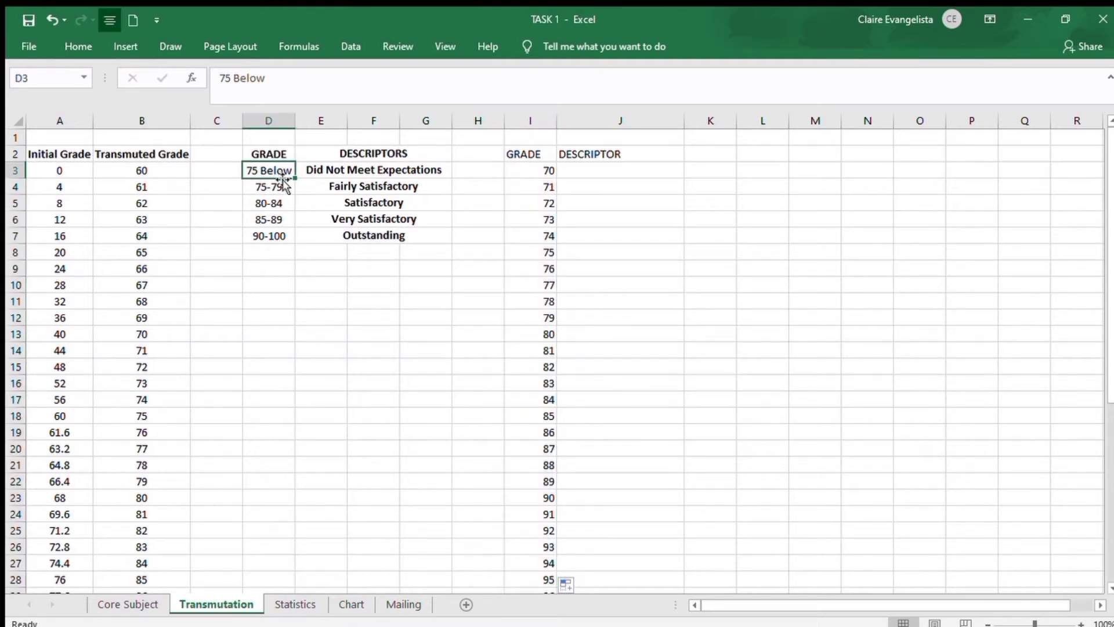
pyautogui.click(442, 173)
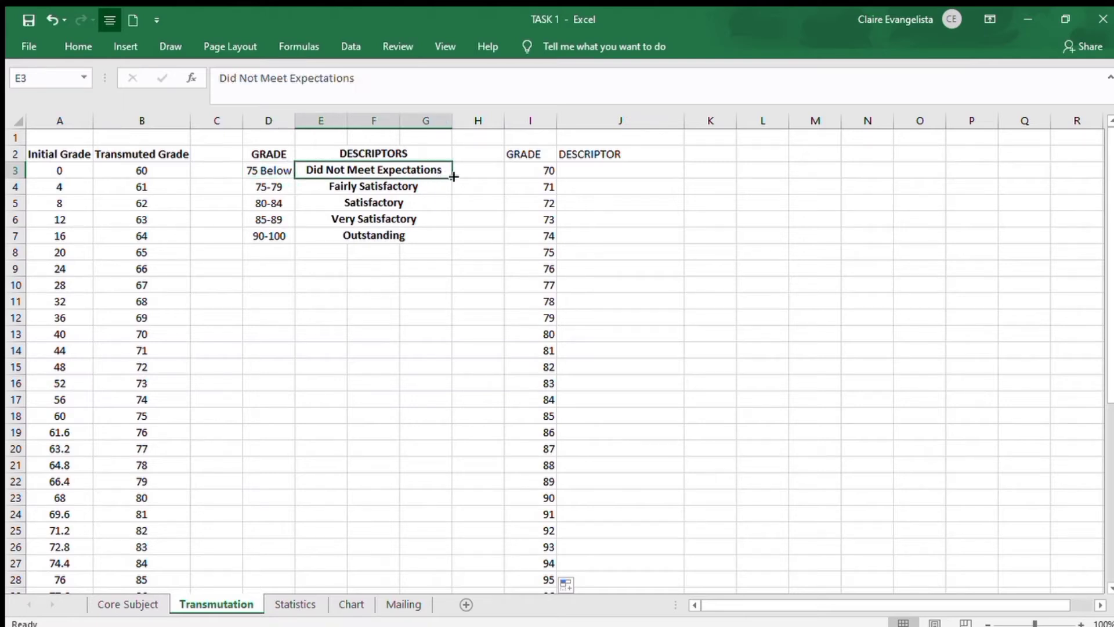
pyautogui.hotkey('ctrl', 'c')
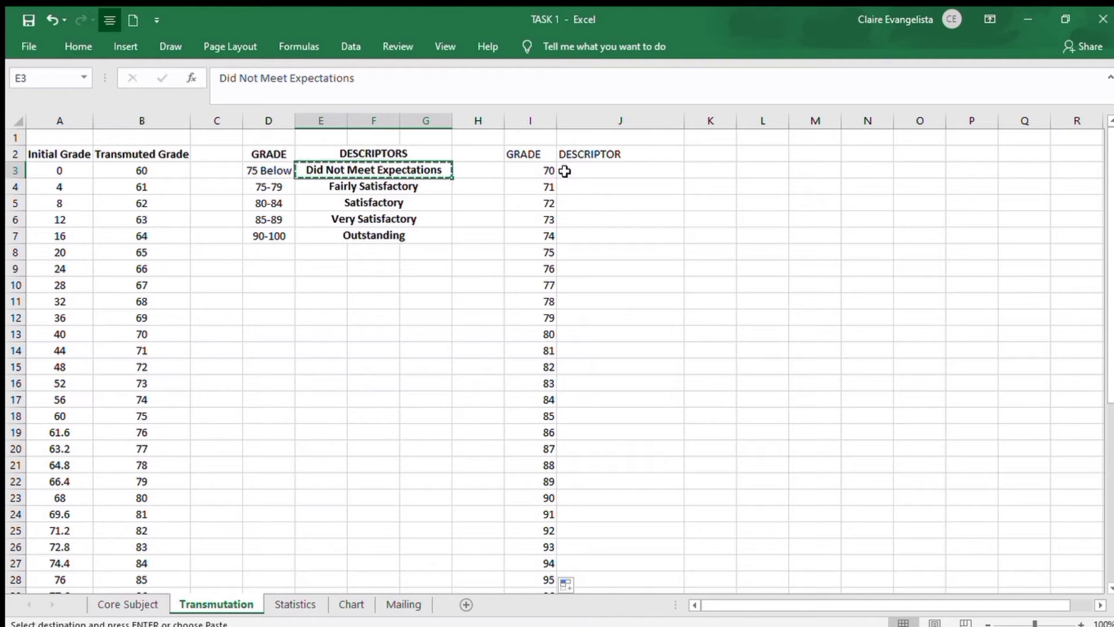
pyautogui.moveTo(564, 172); pyautogui.dragTo(617, 243)
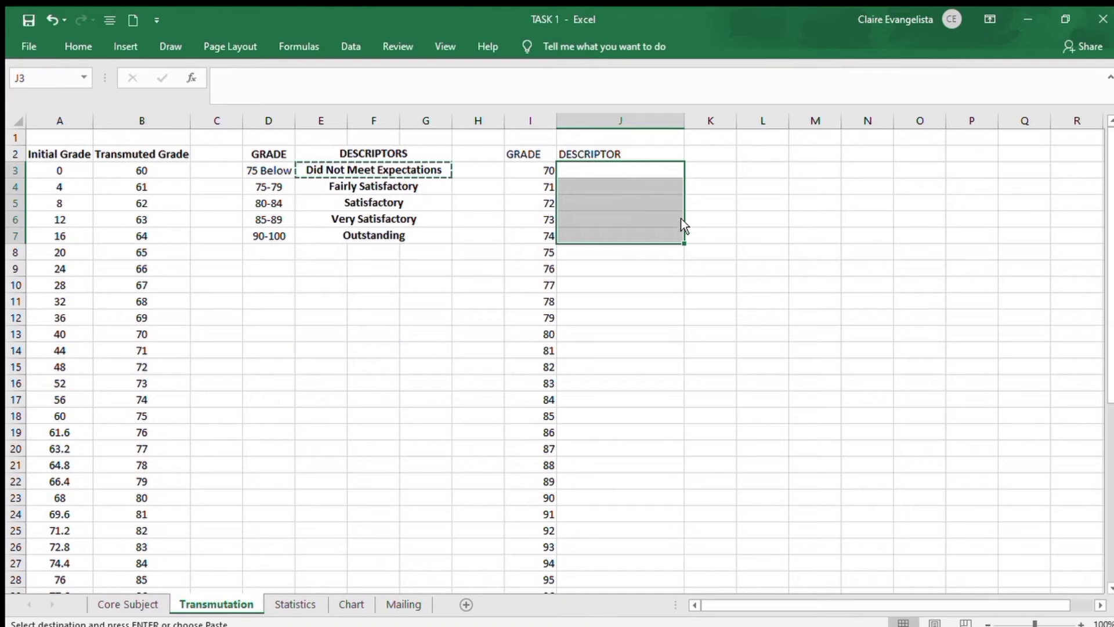
pyautogui.hotkey('ctrl', 'v')
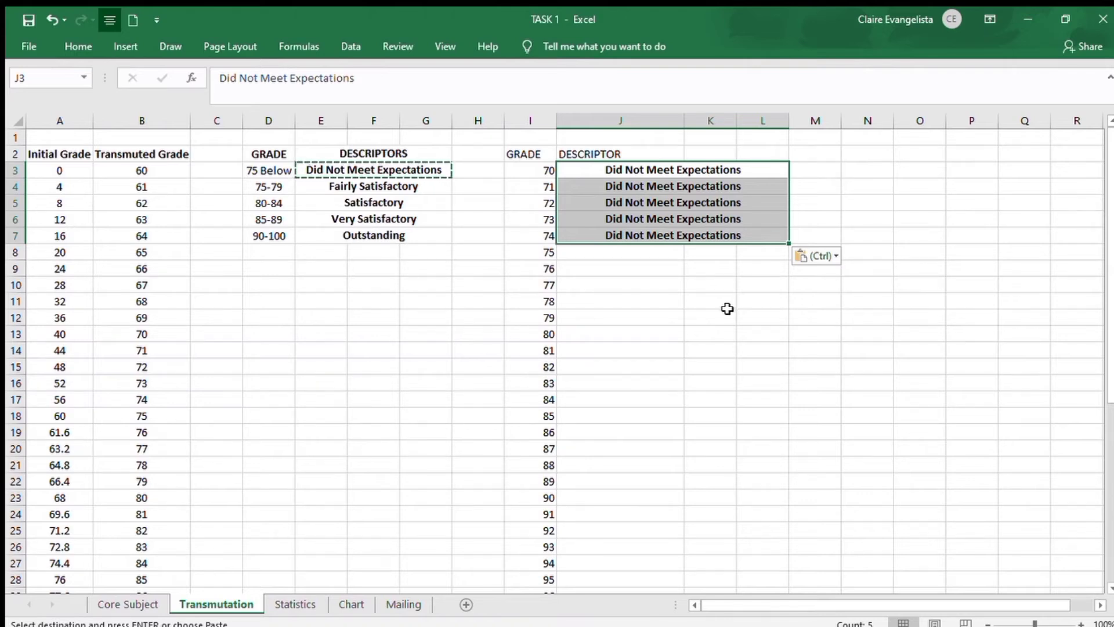
# Copy the Fairly Satisfactory descriptor into the DESCRIPTOR column beside grades 75 to 79, rows 8 to 12
pyautogui.click(659, 255)
pyautogui.click(372, 186)
pyautogui.hotkey('ctrl', 'c')
pyautogui.moveTo(638, 252); pyautogui.dragTo(786, 400)
pyautogui.hotkey('ctrl', 'v')
# Copy the Satisfactory descriptor into the DESCRIPTOR column beside grades 80 to 84, rows 13 to 17
pyautogui.click(374, 202)
pyautogui.hotkey('ctrl', 'c')
pyautogui.click(673, 334)
pyautogui.hotkey('ctrl', 'v')
# Copy the Very Satisfactory descriptor into the DESCRIPTOR column beside grades 85 to 89, rows 18 to 22
pyautogui.click(373, 219)
pyautogui.hotkey('ctrl', 'c')
pyautogui.scroll(-3, 639, 348)
pyautogui.click(638, 267)
pyautogui.hotkey('ctrl', 'v')
# Copy the Outstanding descriptor into the DESCRIPTOR column beside grades 90 to 100, rows 23 to 33
pyautogui.click(383, 235)
pyautogui.moveTo(789, 276); pyautogui.dragTo(781, 517)
pyautogui.hotkey('ctrl', 'c')
pyautogui.scroll(-3, 639, 348)
pyautogui.click(638, 350)
pyautogui.hotkey('ctrl', 'v')
pyautogui.click(807, 450)
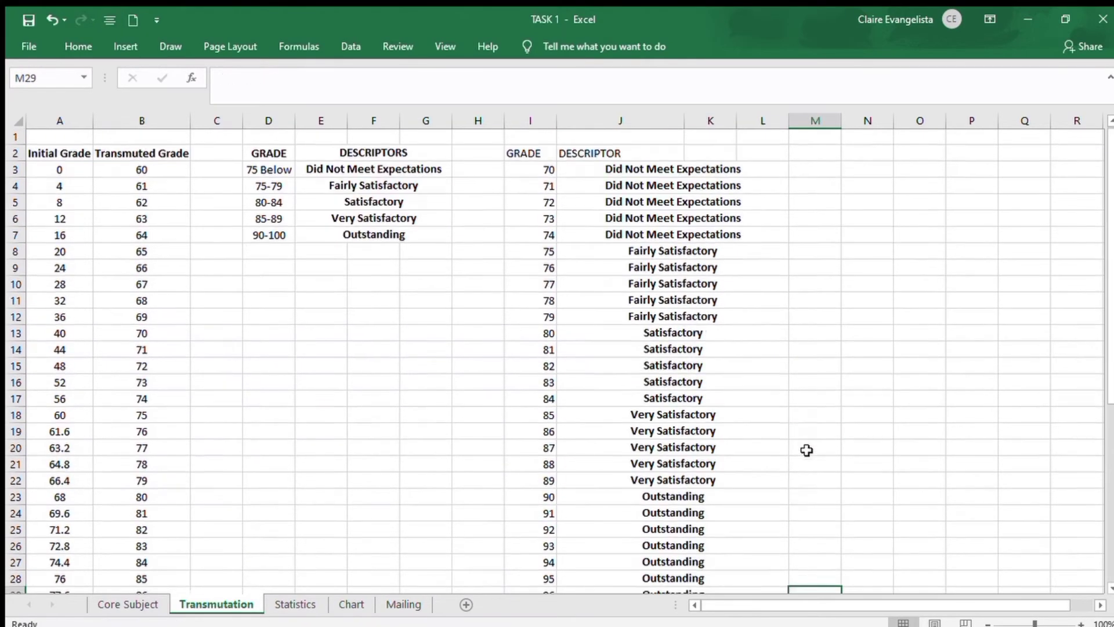
# Start a new VLOOKUP formula in the first Descriptor cell, N11, on Core Subject with M11 as the lookup value
pyautogui.click(128, 604)
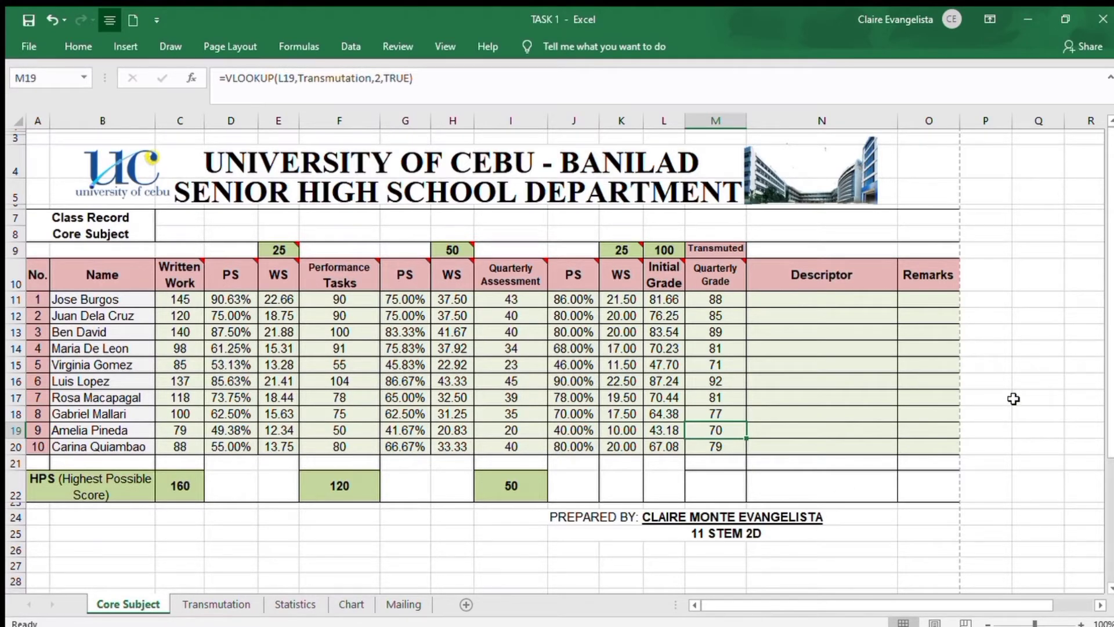
pyautogui.click(854, 300)
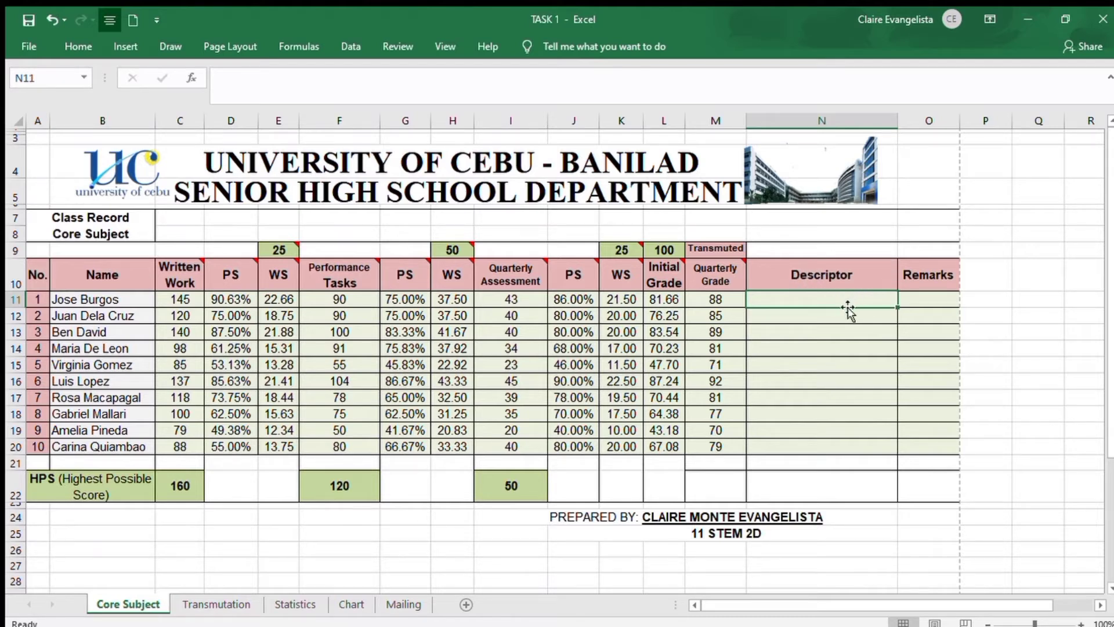
pyautogui.click(504, 86)
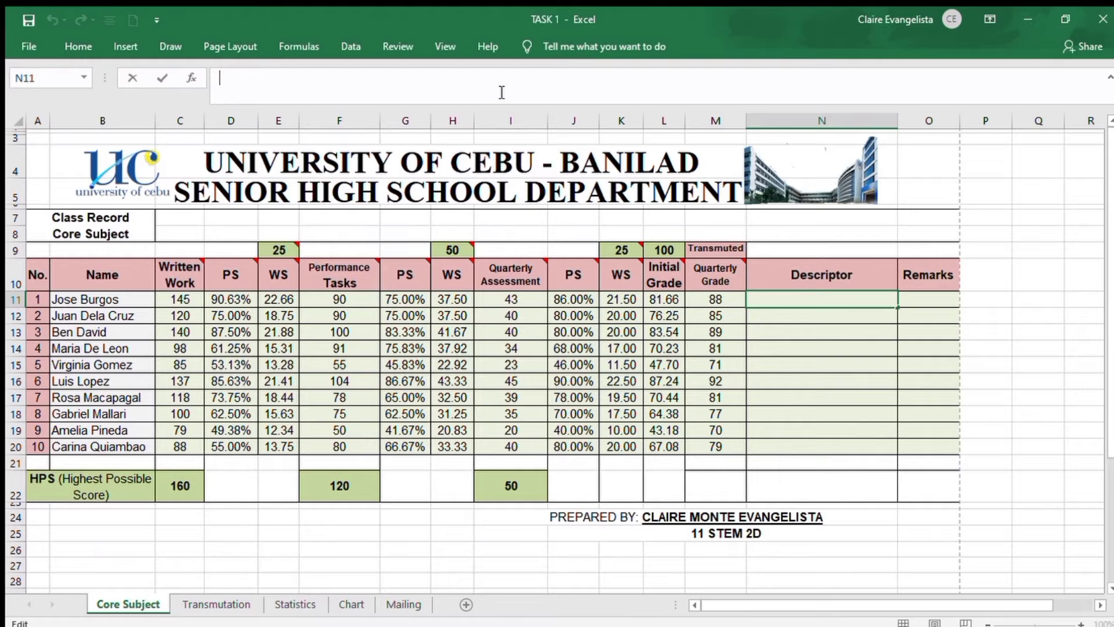
pyautogui.write('=VLOOKUP')
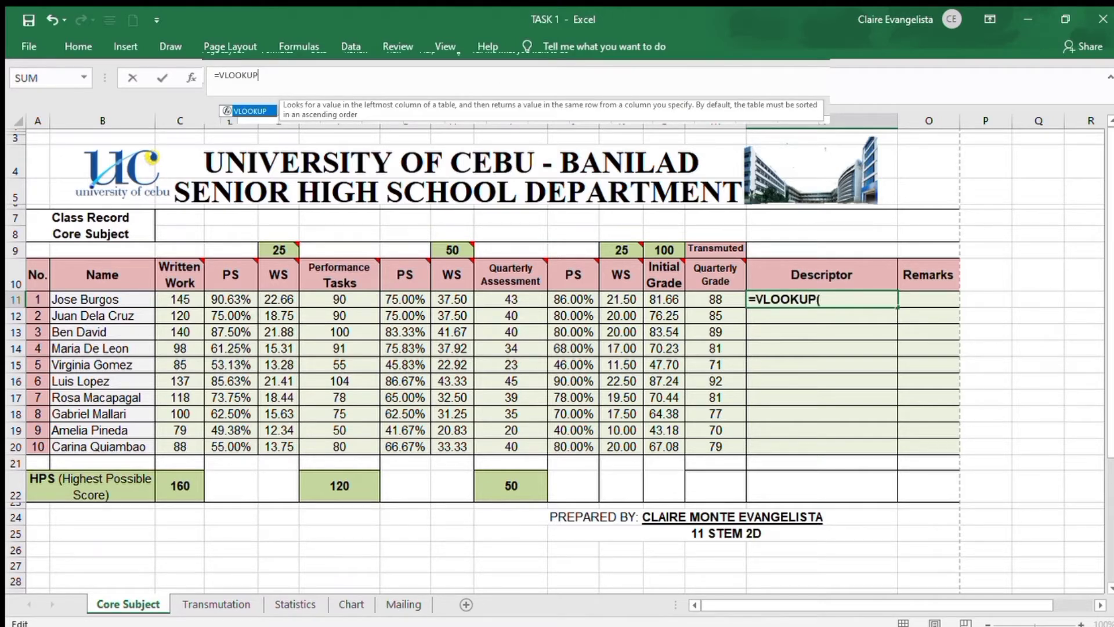
pyautogui.write('(')
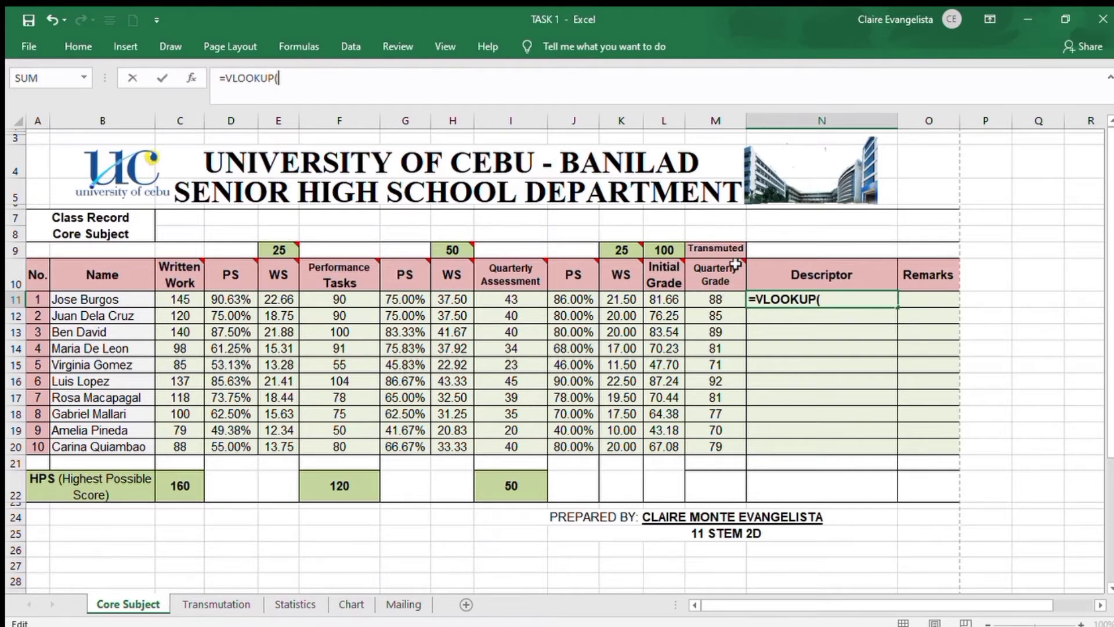
pyautogui.click(735, 303)
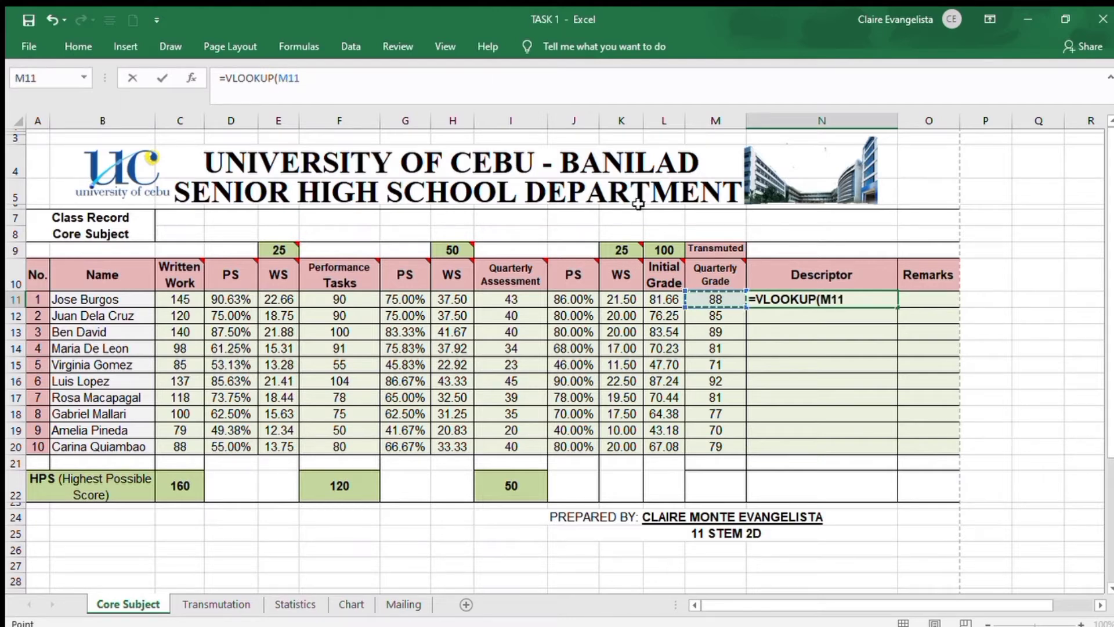
pyautogui.click(513, 75)
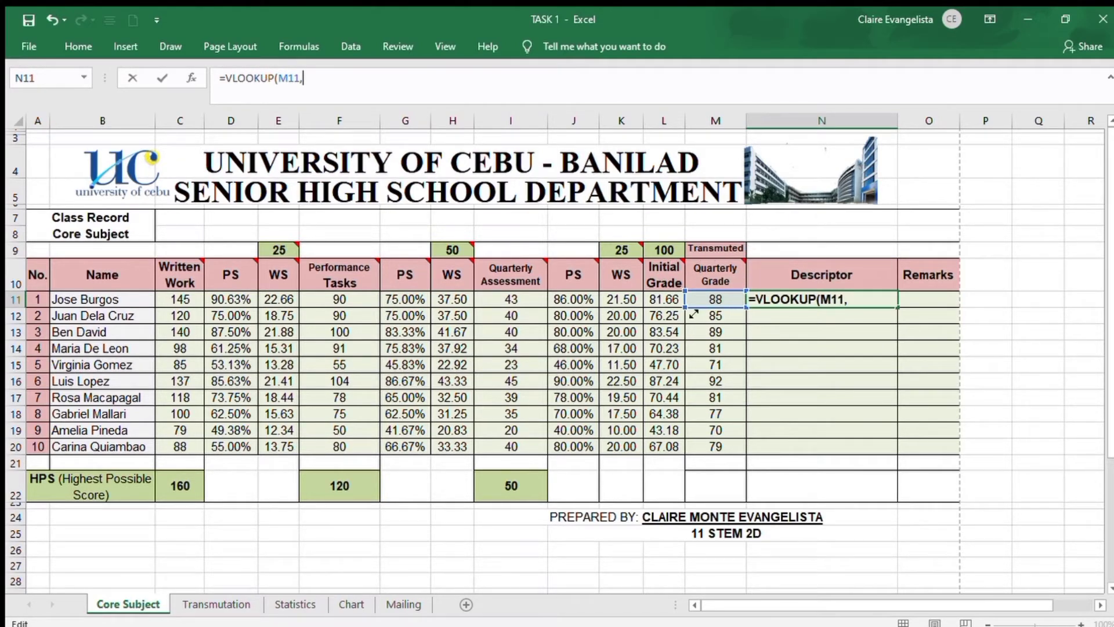
# Set the VLOOKUP table array to the new grade and descriptor table, Transmutation!I3:L33
pyautogui.hotkey('ctrl', 'pagedown')
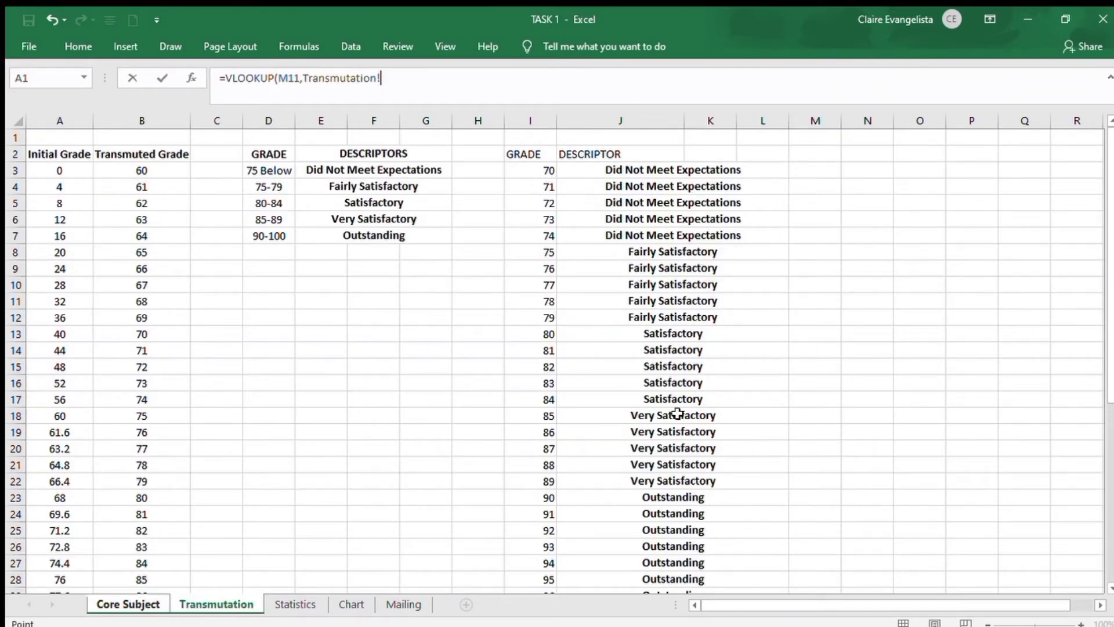
pyautogui.hotkey('ctrl', 'pageup')
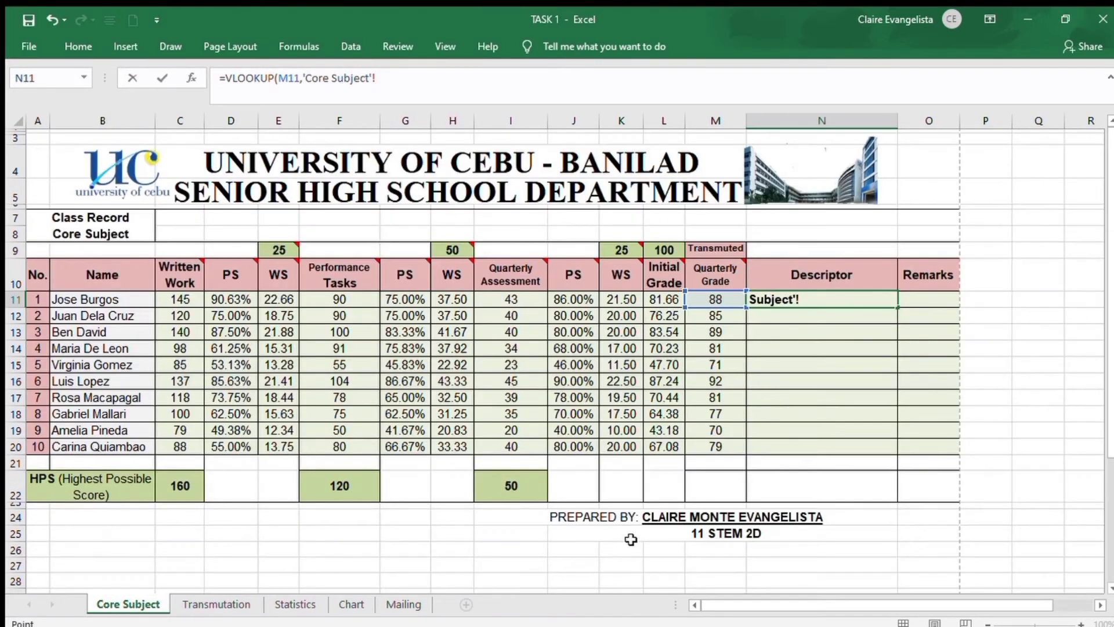
pyautogui.click(253, 607)
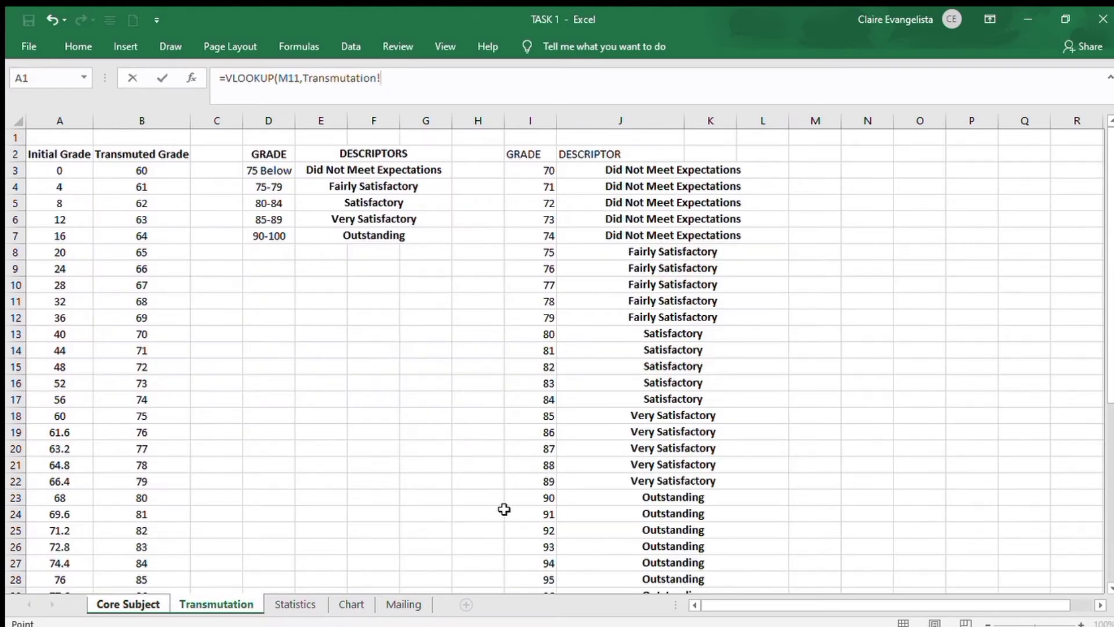
pyautogui.moveTo(516, 170); pyautogui.dragTo(768, 557)
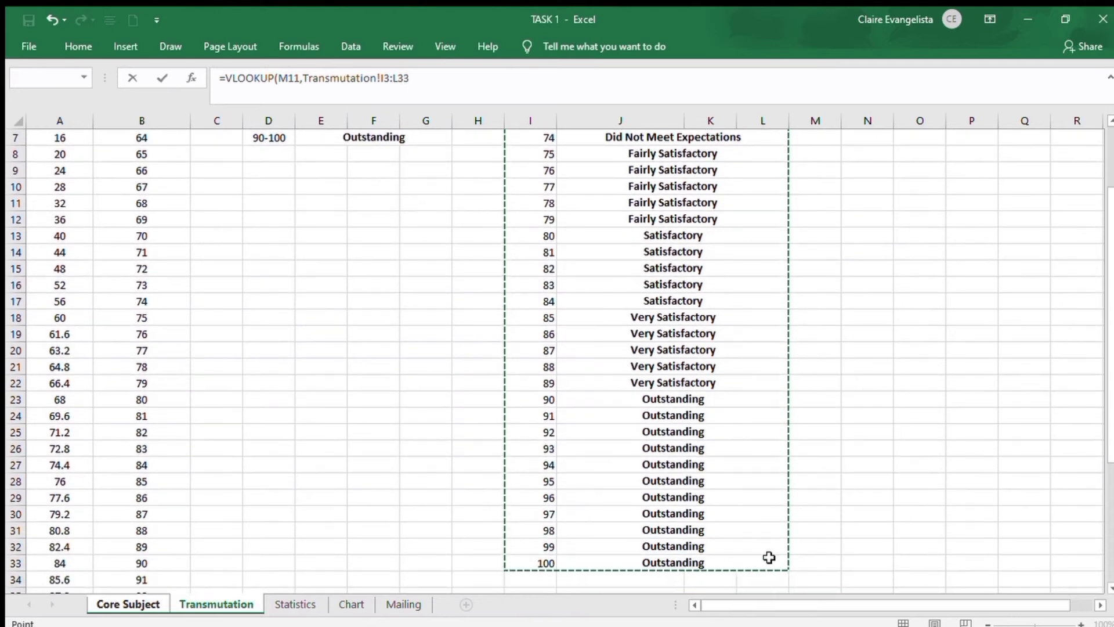
pyautogui.scroll(2, 741, 476)
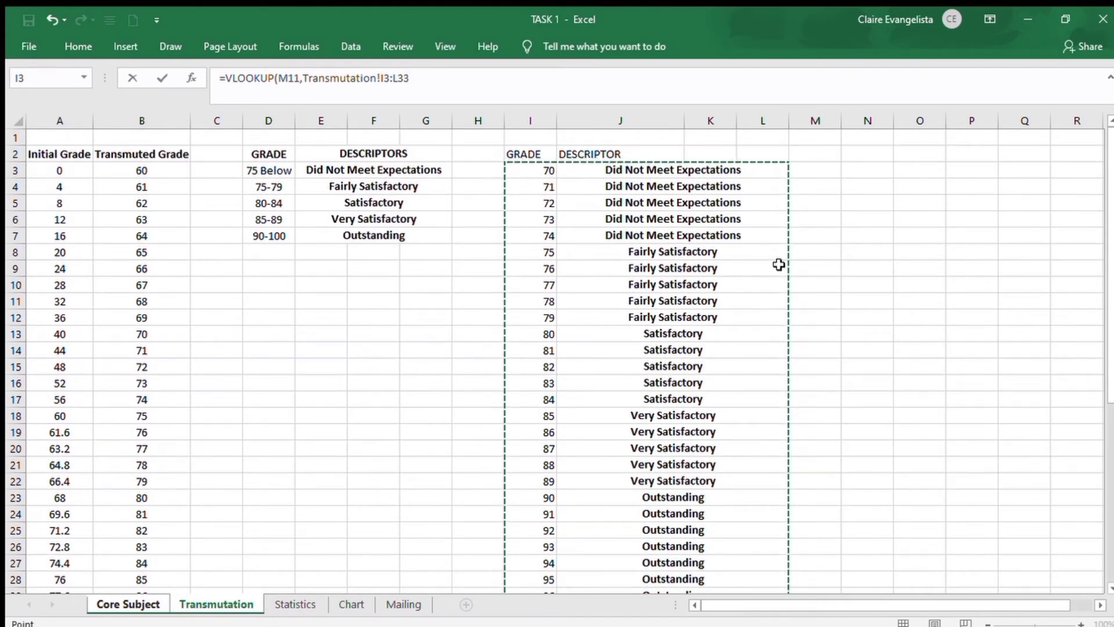
pyautogui.write(',')
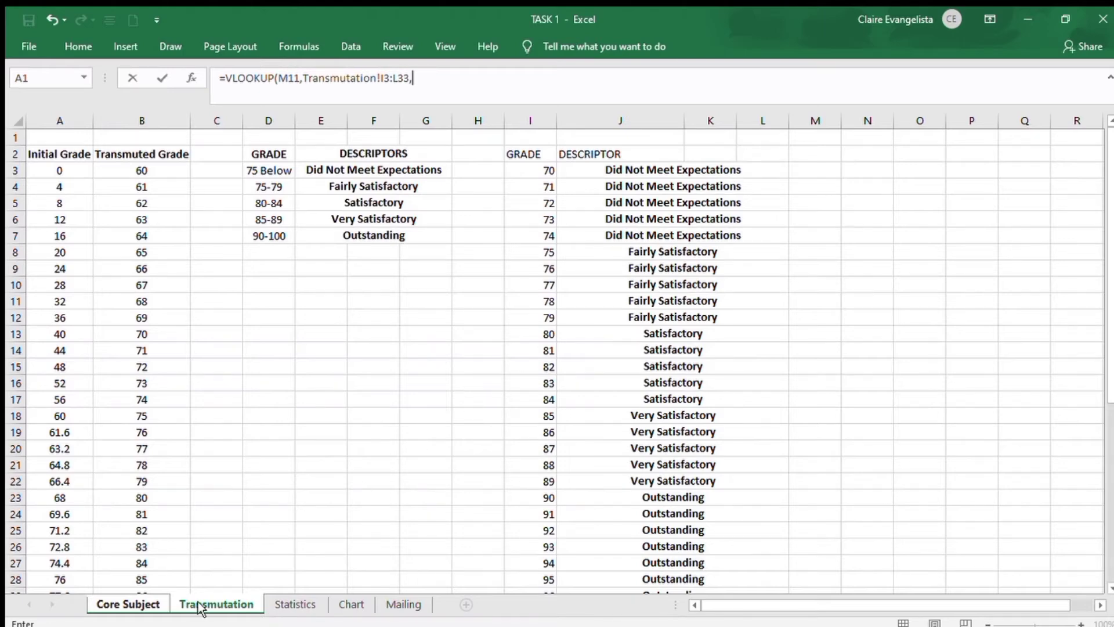
# Complete the N11 formula with column index 2 and TRUE, giving =VLOOKUP(M11,Transmutation!I3:L33,2,TRUE)
pyautogui.click(156, 608)
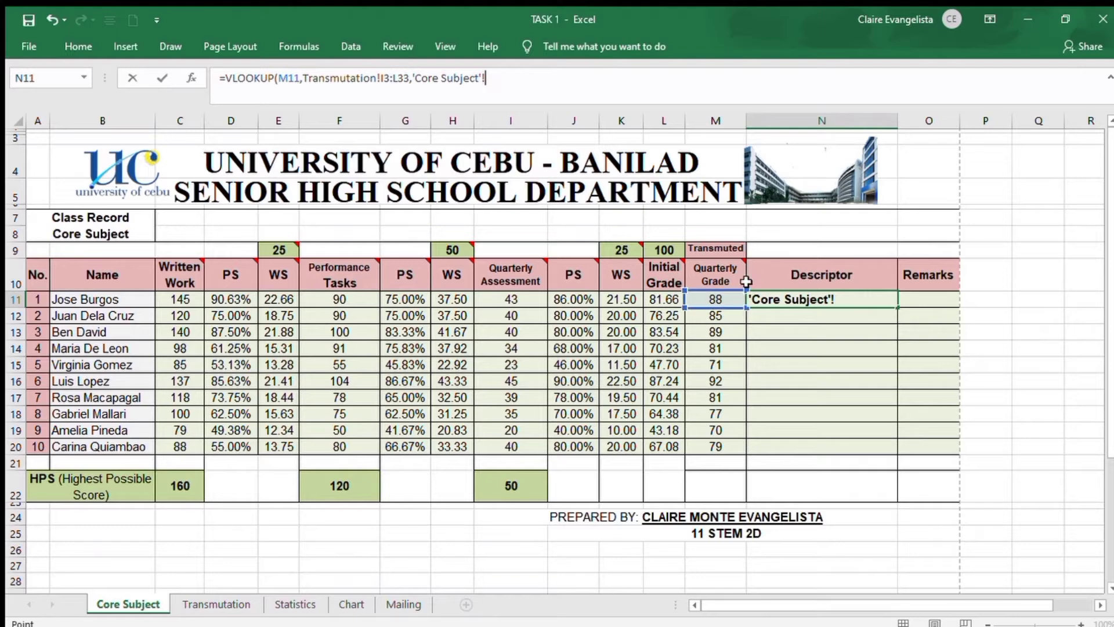
pyautogui.click(220, 605)
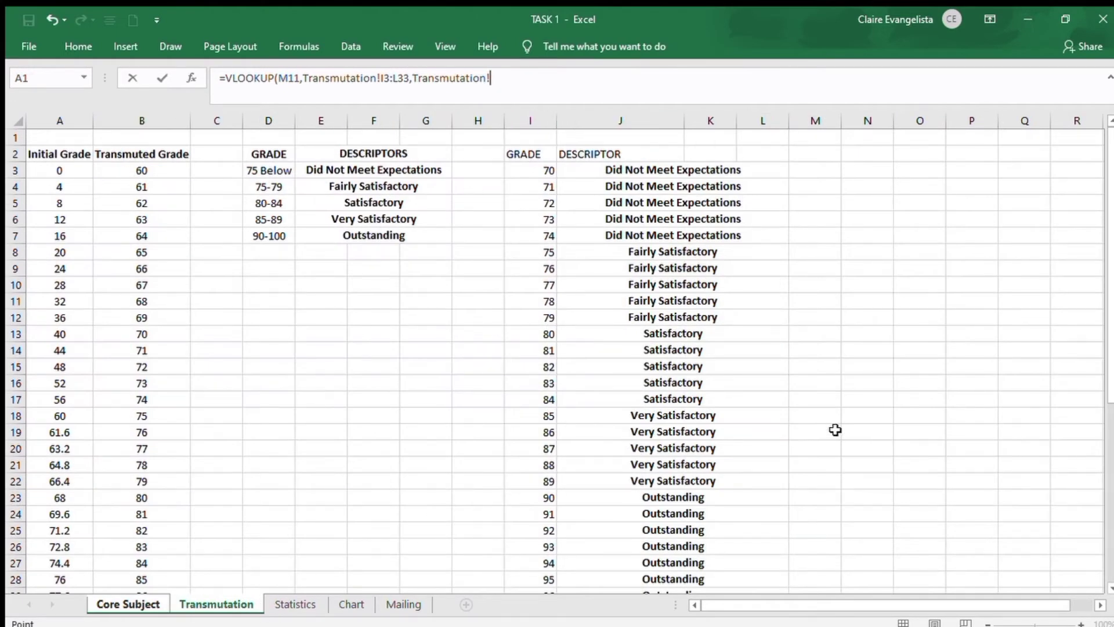
pyautogui.scroll(-6, 832, 424)
pyautogui.scroll(6, 832, 424)
pyautogui.doubleClick(416, 78)
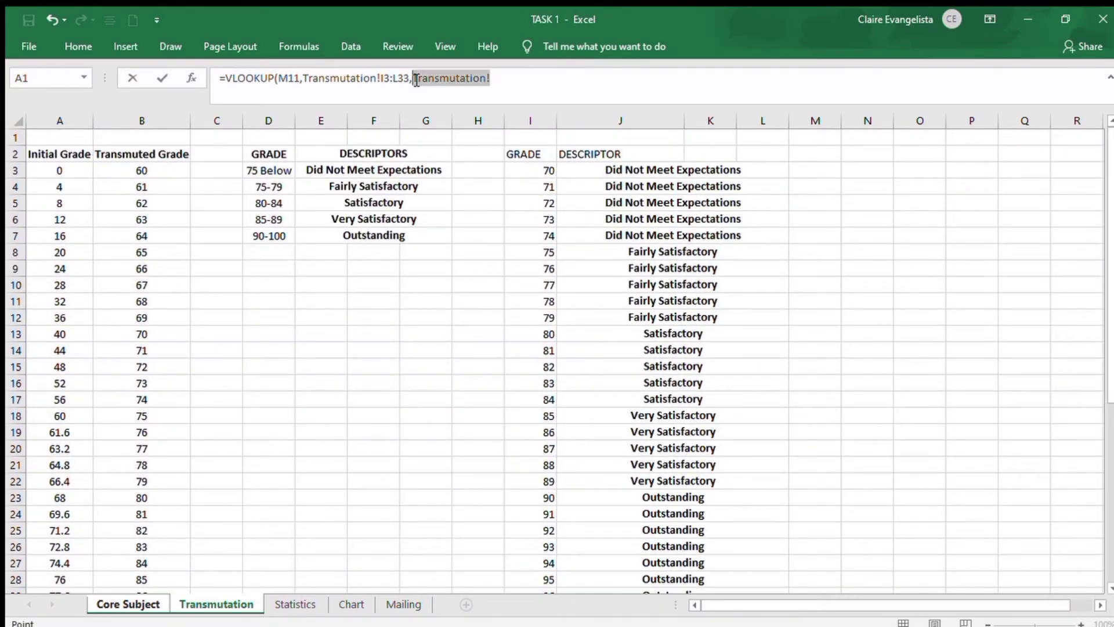
pyautogui.write('2,')
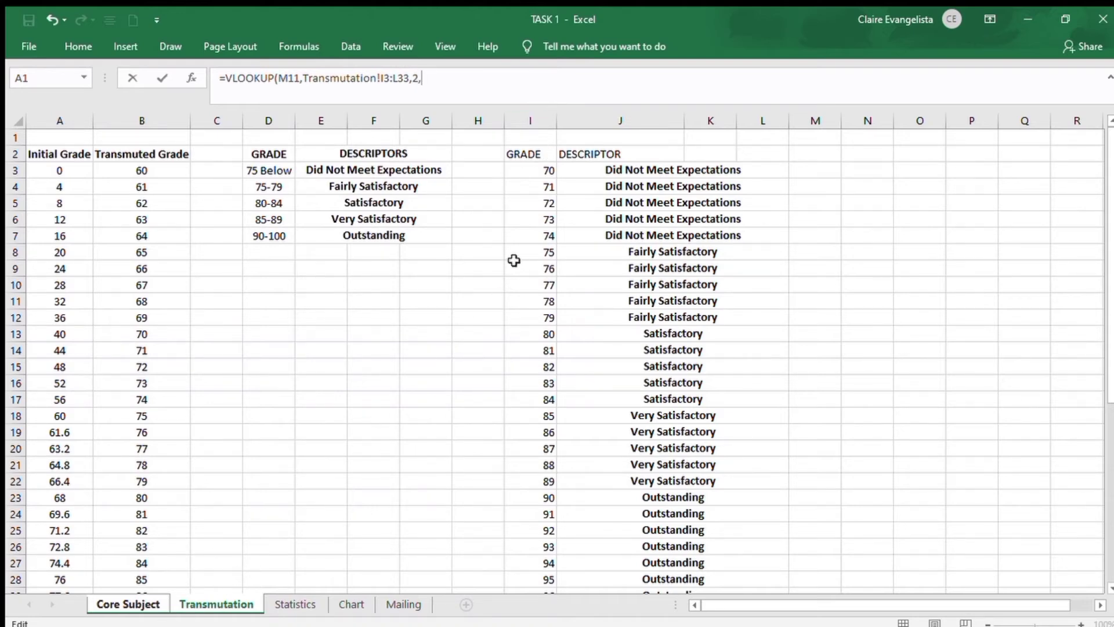
pyautogui.click(108, 606)
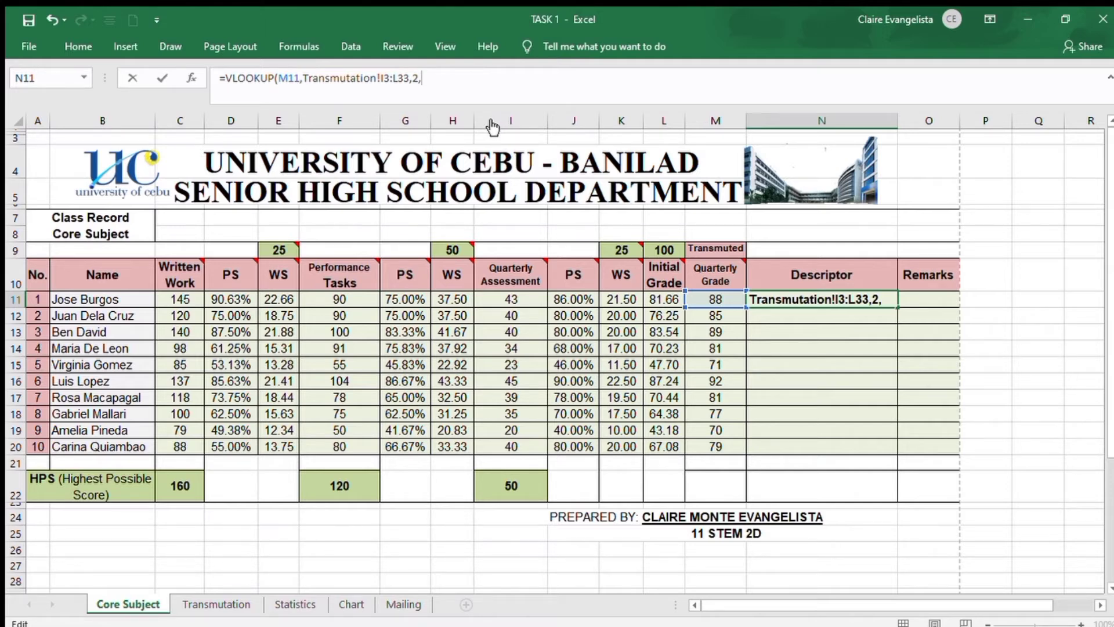
pyautogui.write('TRUE')
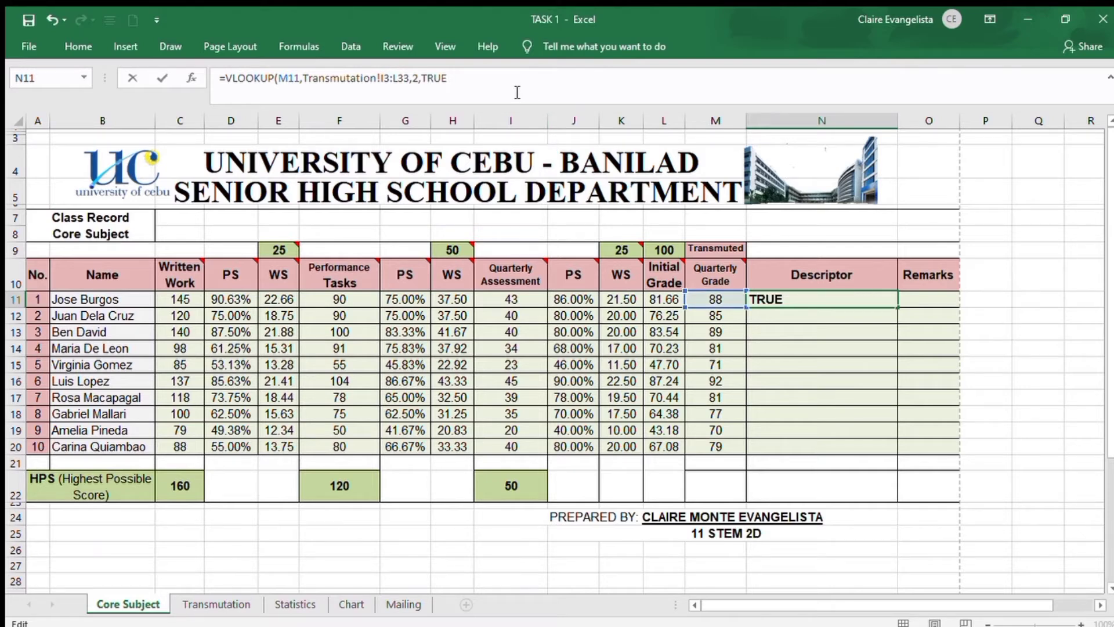
pyautogui.write(')')
pyautogui.press('Return')
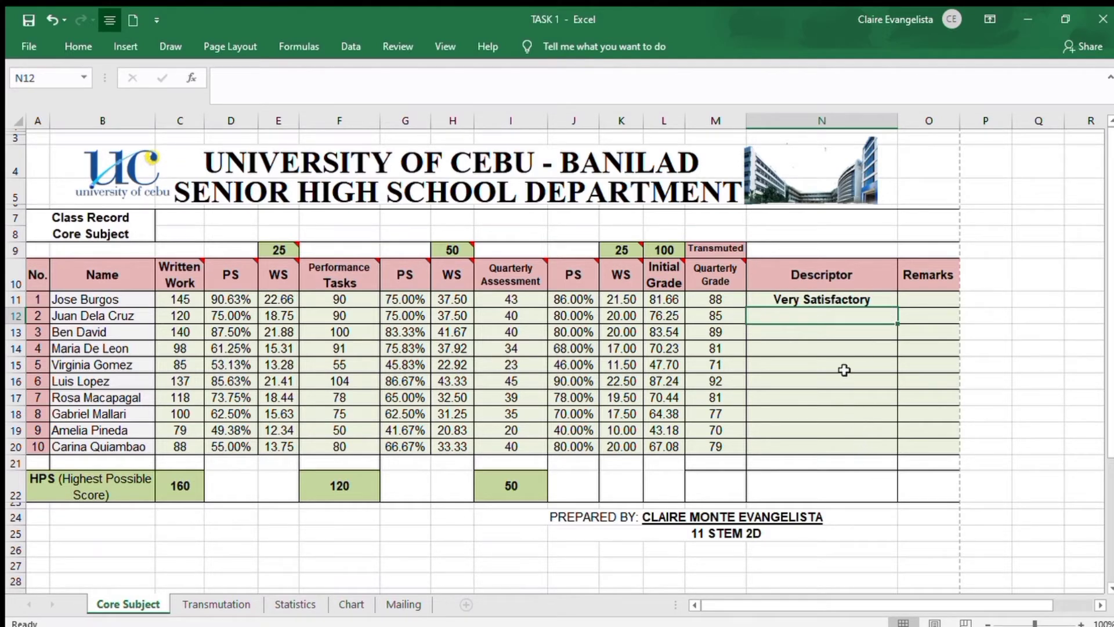
# Fill the Descriptor formula from N11 down to N20 and inspect the copied formula in N15
pyautogui.click(880, 302)
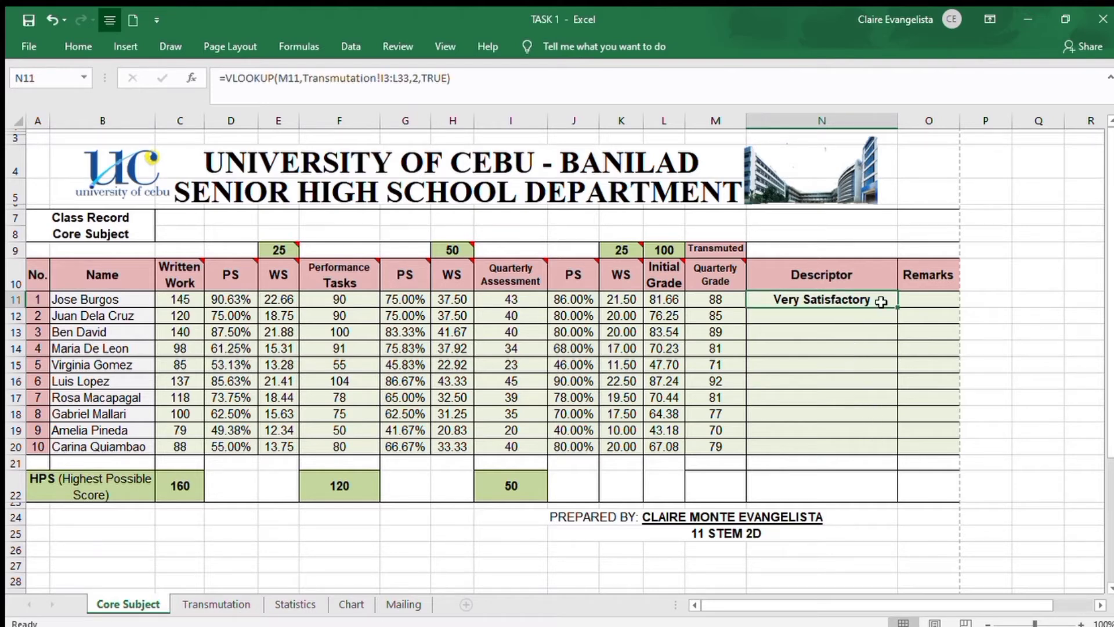
pyautogui.moveTo(897, 307); pyautogui.dragTo(885, 451)
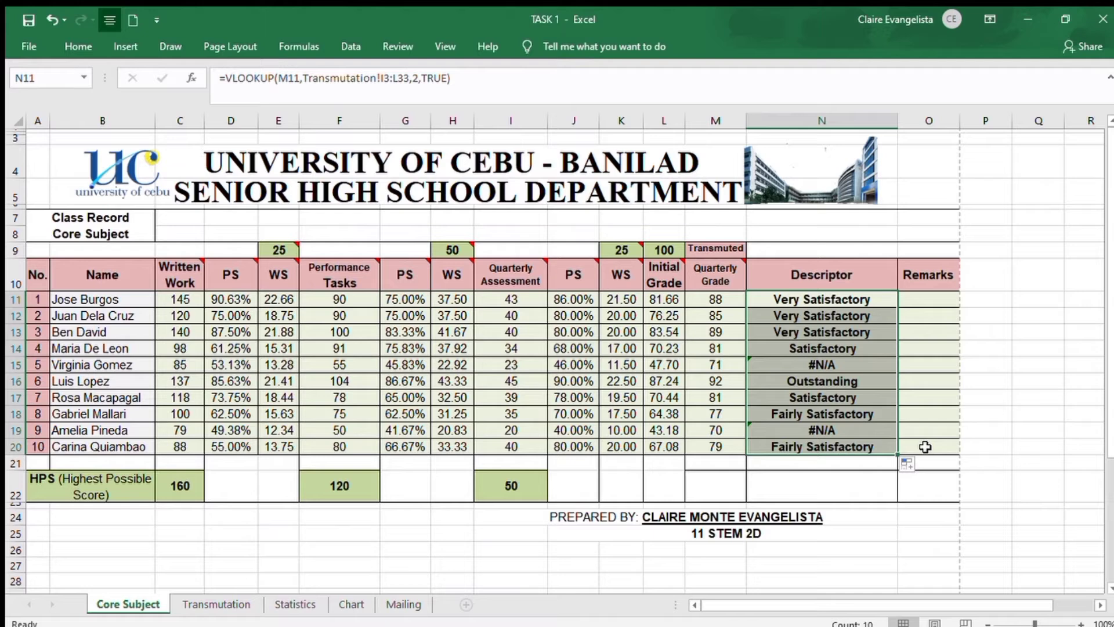
pyautogui.click(995, 443)
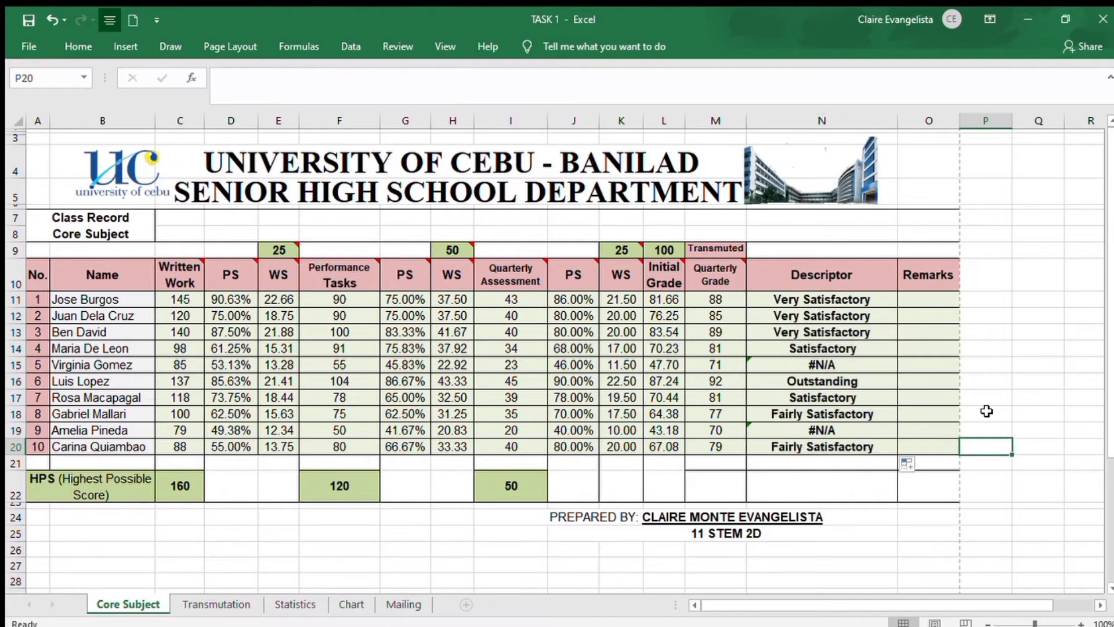
pyautogui.click(846, 366)
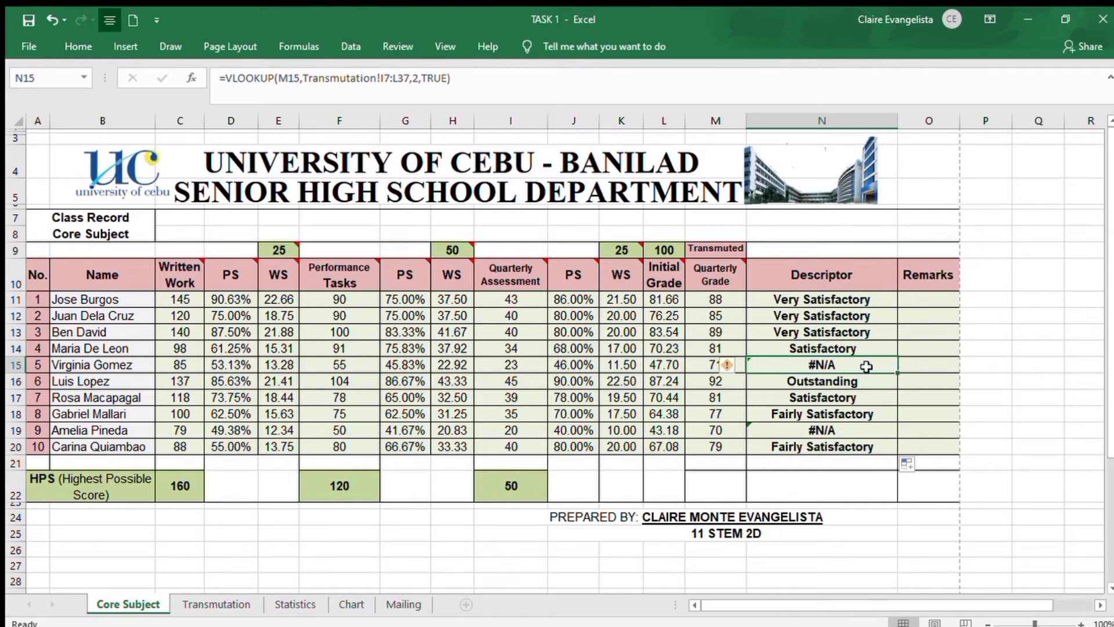
# Rewrite the Descriptor formula in N15 as a VLOOKUP of M15 with table array Transmutation!I3:L8
pyautogui.write('=VLOOKUP(')
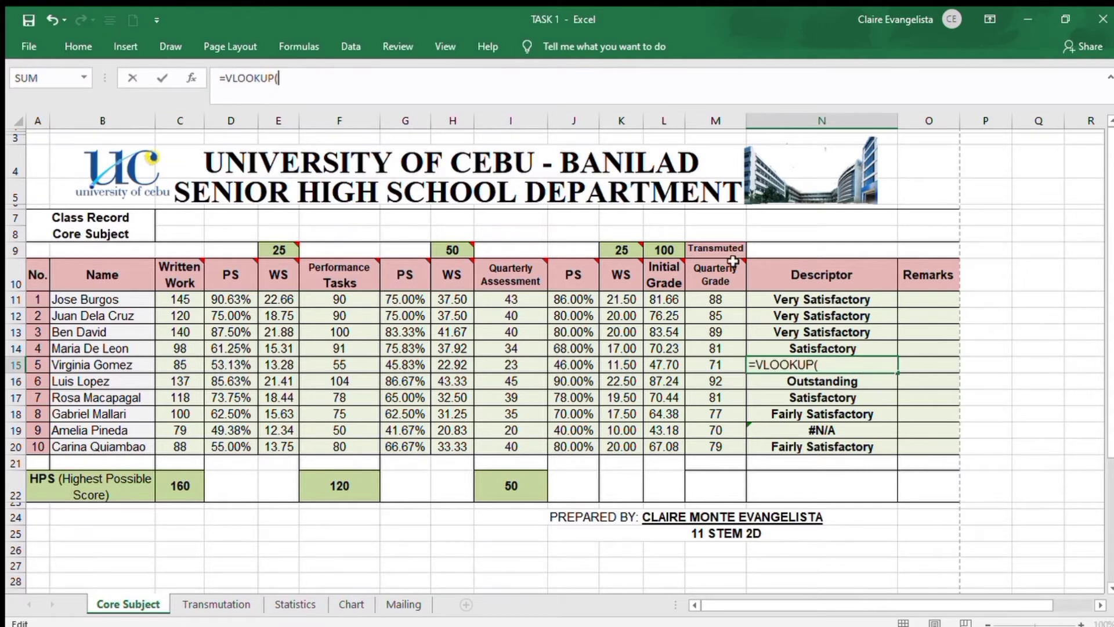
pyautogui.click(699, 364)
pyautogui.write(',')
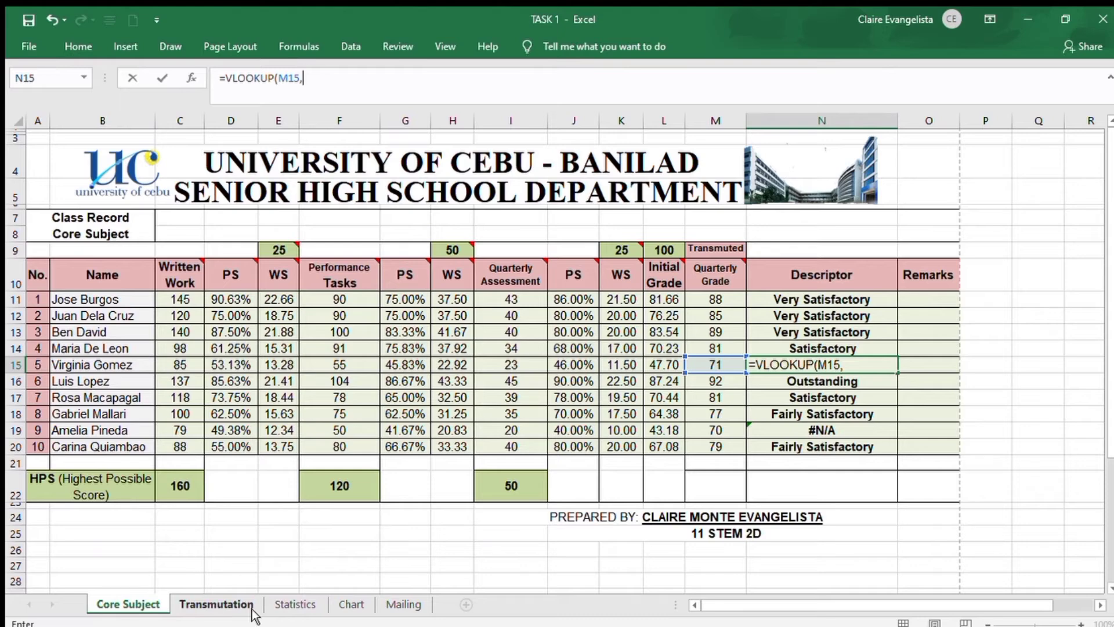
pyautogui.click(230, 604)
pyautogui.moveTo(506, 170); pyautogui.dragTo(731, 249)
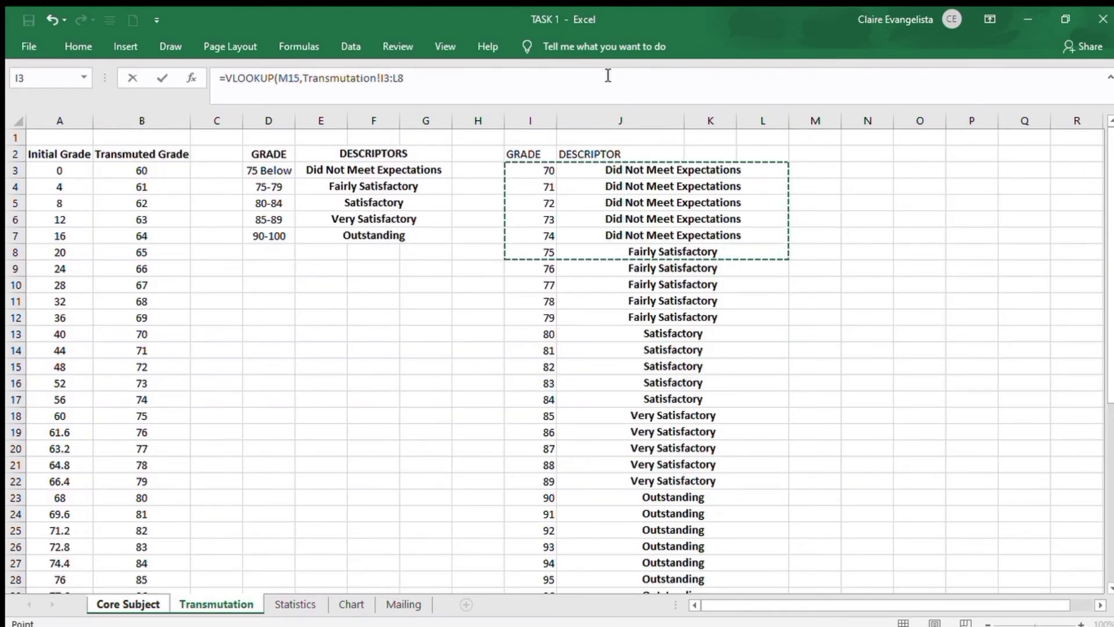
# Complete the N15 formula with column index 2 and TRUE, giving =VLOOKUP(M15,Transmutation!I3:L8,2,TRUE)
pyautogui.write(',')
pyautogui.click(128, 604)
pyautogui.press('BackSpace')
pyautogui.press('BackSpace')
pyautogui.press('BackSpace')
pyautogui.press('BackSpace')
pyautogui.press('BackSpace')
pyautogui.press('BackSpace')
pyautogui.press('BackSpace')
pyautogui.press('BackSpace')
pyautogui.press('BackSpace')
pyautogui.press('BackSpace')
pyautogui.press('BackSpace')
pyautogui.press('BackSpace')
pyautogui.press('BackSpace')
pyautogui.press('BackSpace')
pyautogui.press('BackSpace')
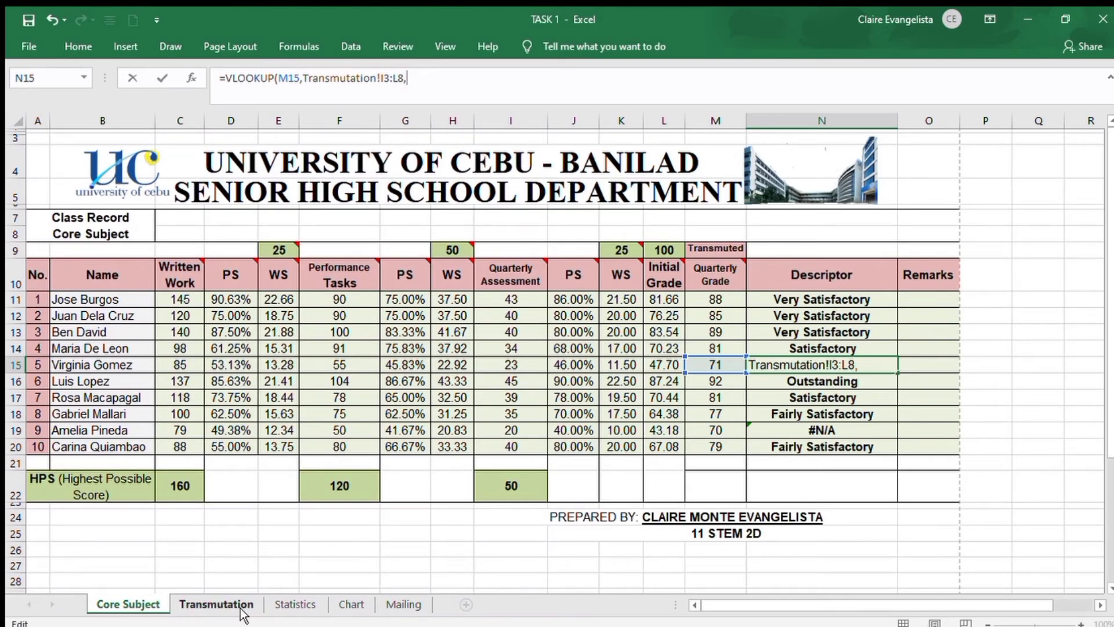
pyautogui.click(217, 604)
pyautogui.hotkey('ctrl', 'shift', 'Left')
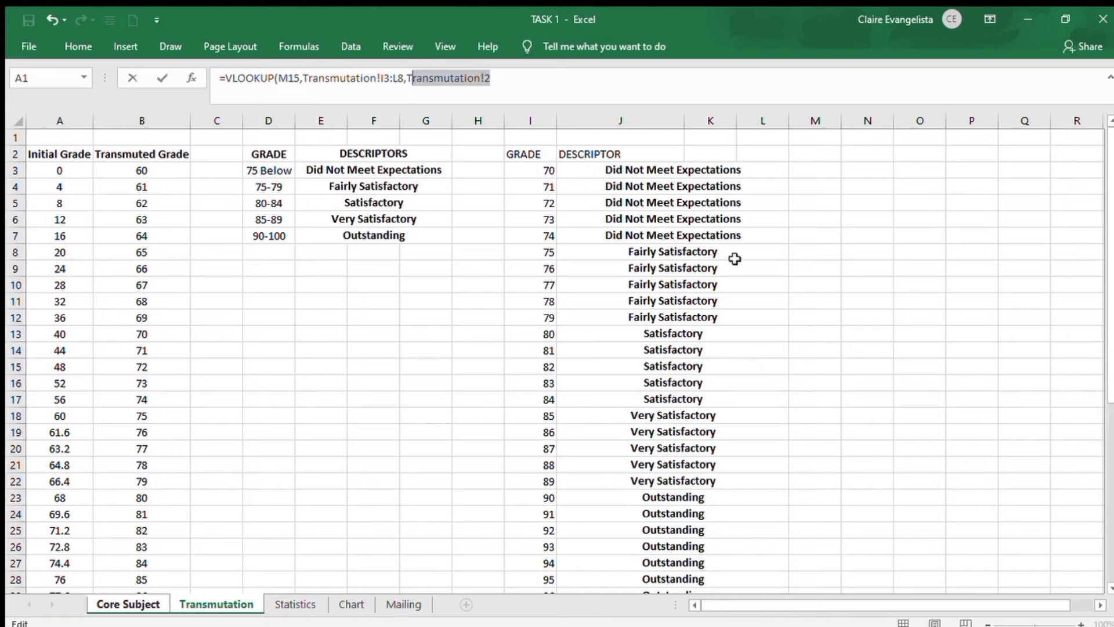
pyautogui.press('BackSpace')
pyautogui.write('2,TRUE)')
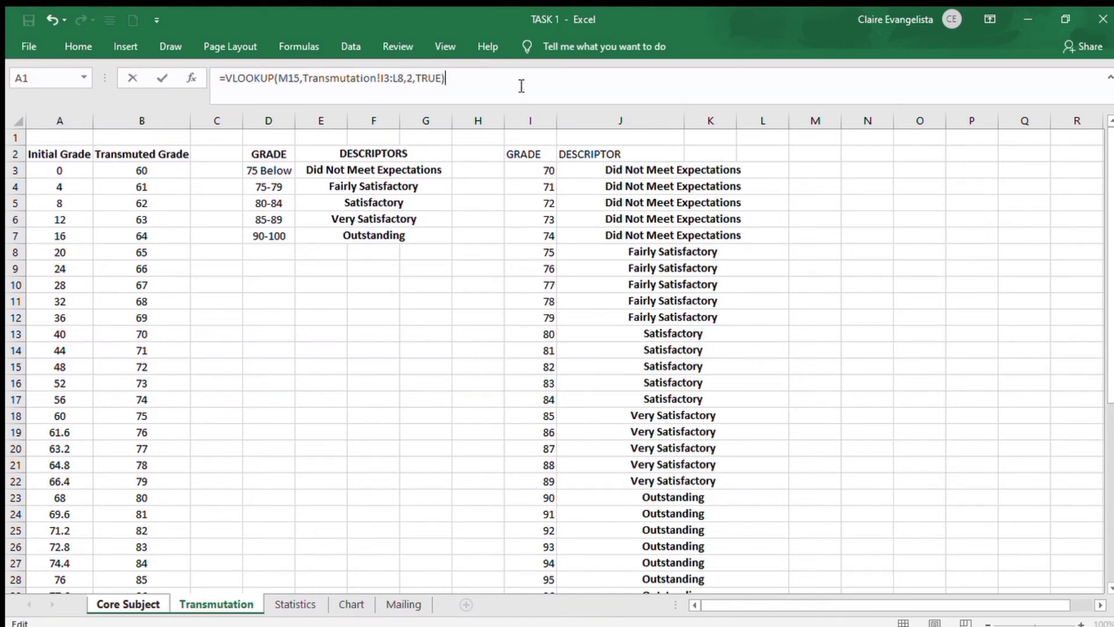
pyautogui.press('Return')
pyautogui.click(824, 365)
pyautogui.click(736, 366)
pyautogui.click(783, 368)
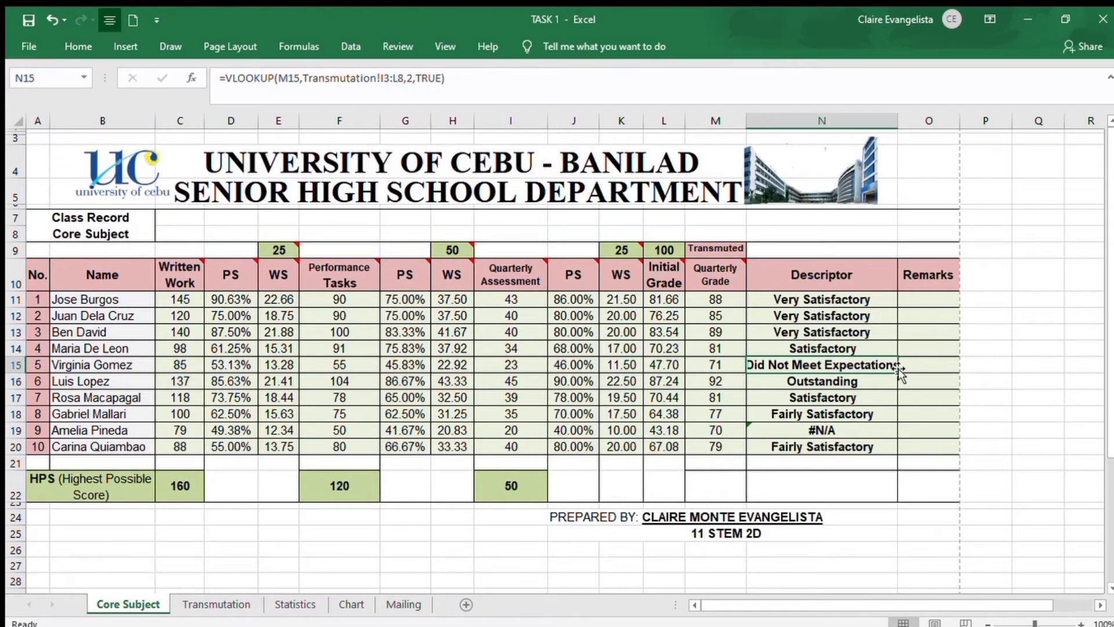
# Replace the Descriptor formula in N19 with =VLOOKUP(M19,Transmutation!I3:L8,2,TRUE)
pyautogui.click(808, 431)
pyautogui.moveTo(457, 79); pyautogui.dragTo(221, 79)
pyautogui.write('=VLOOKUP(')
pyautogui.click(716, 430)
pyautogui.write(',')
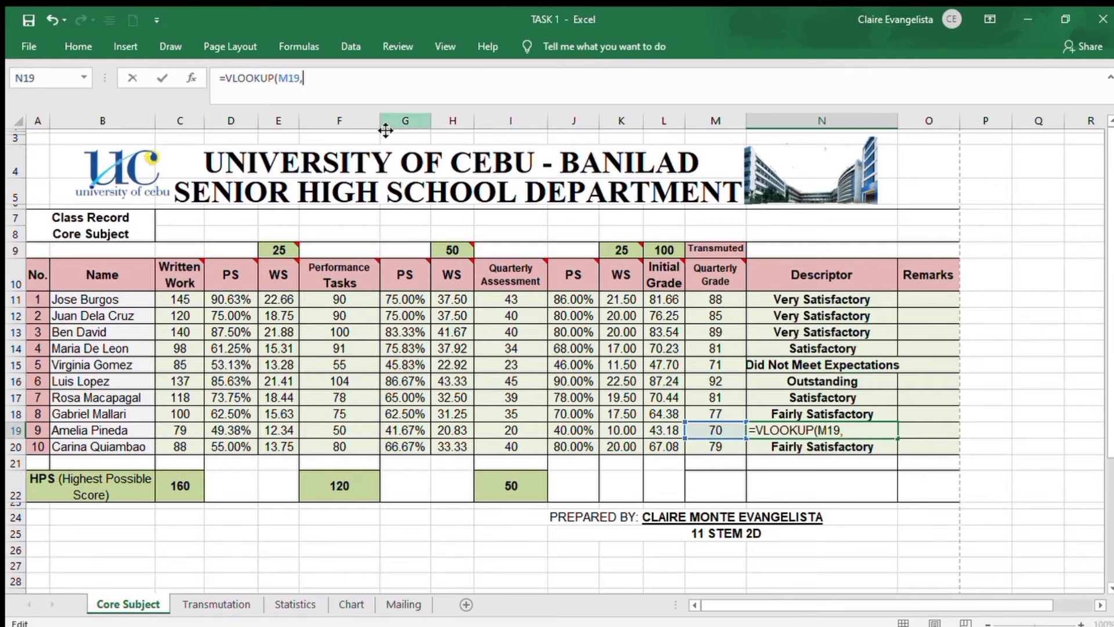
pyautogui.click(216, 604)
pyautogui.moveTo(531, 170); pyautogui.dragTo(763, 252)
pyautogui.write(',2,TRUE)')
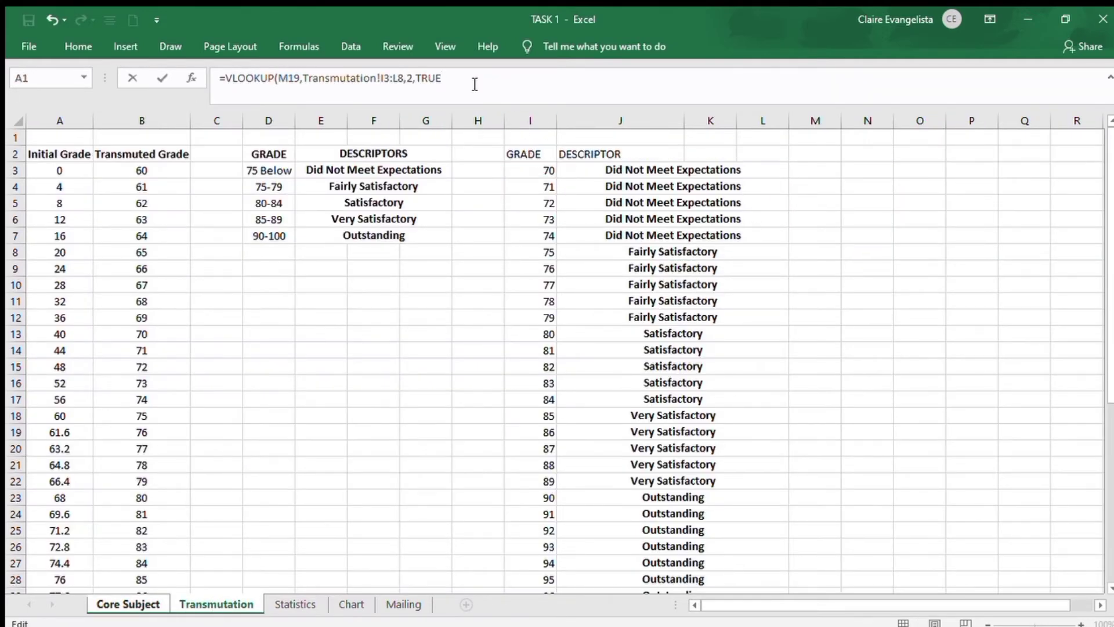
pyautogui.press('Return')
pyautogui.click(983, 397)
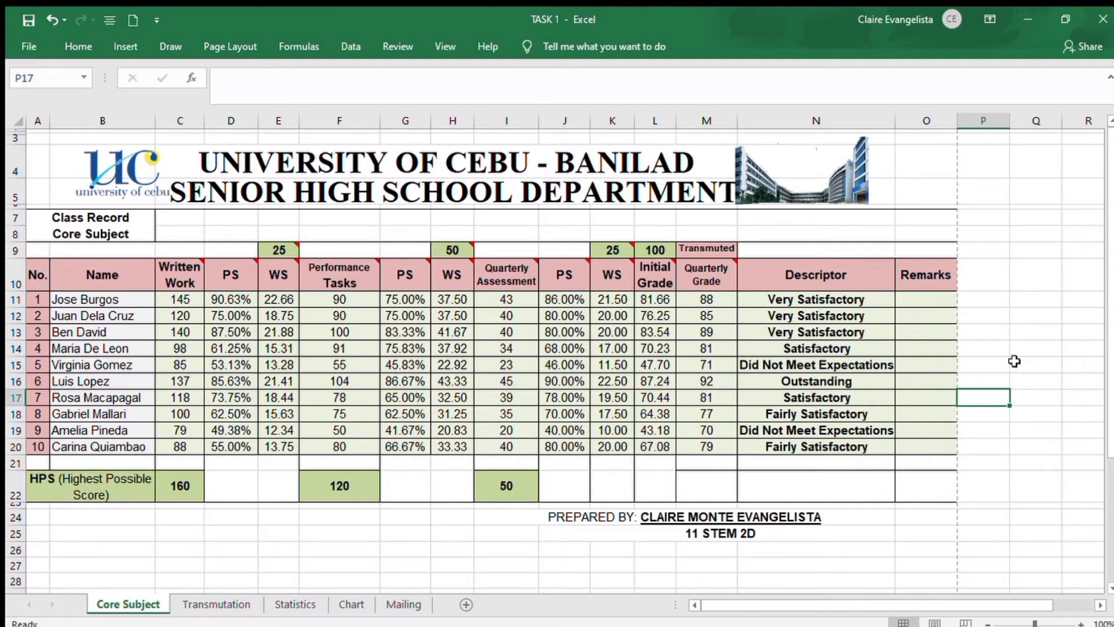
# Start an IF formula in the first Remarks cell, O11, referring to the quarterly grade in M11
pyautogui.click(1017, 217)
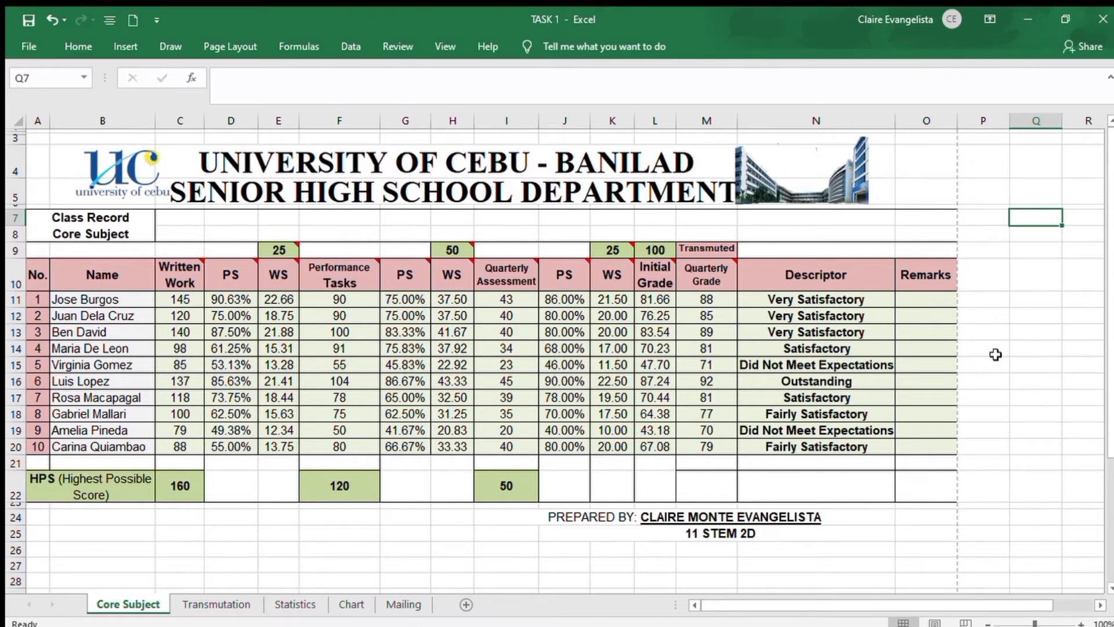
pyautogui.click(939, 301)
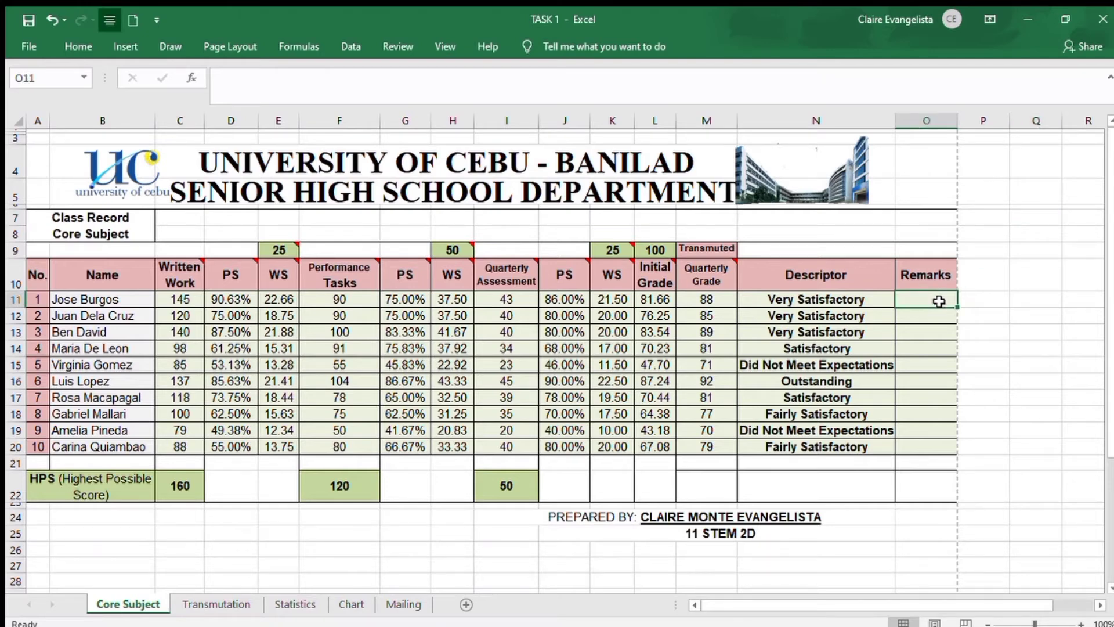
pyautogui.click(840, 87)
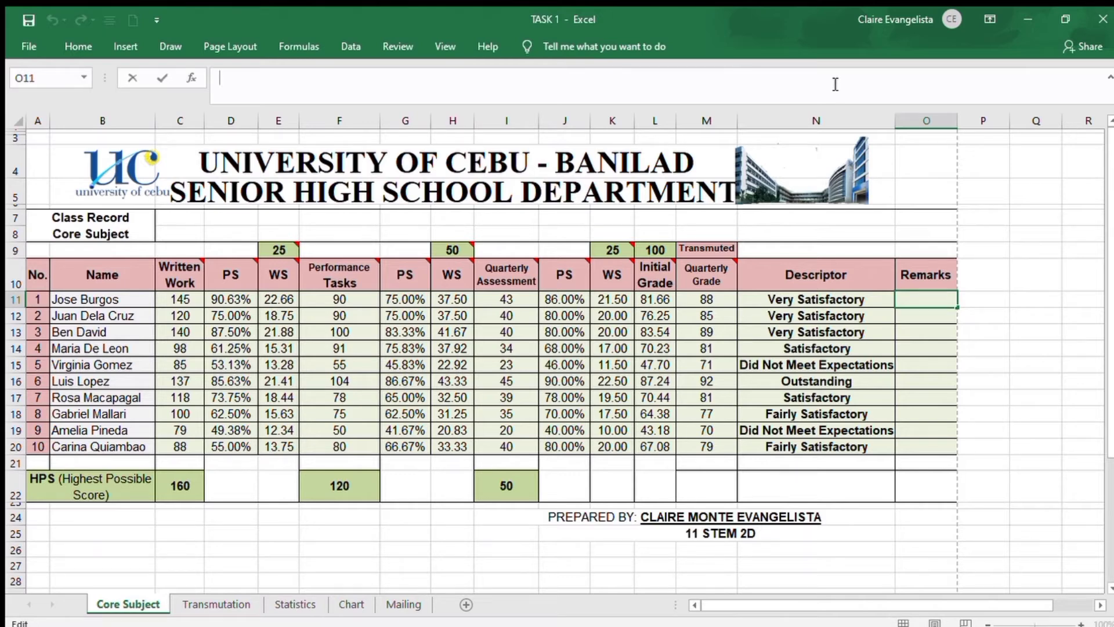
pyautogui.write('=IF')
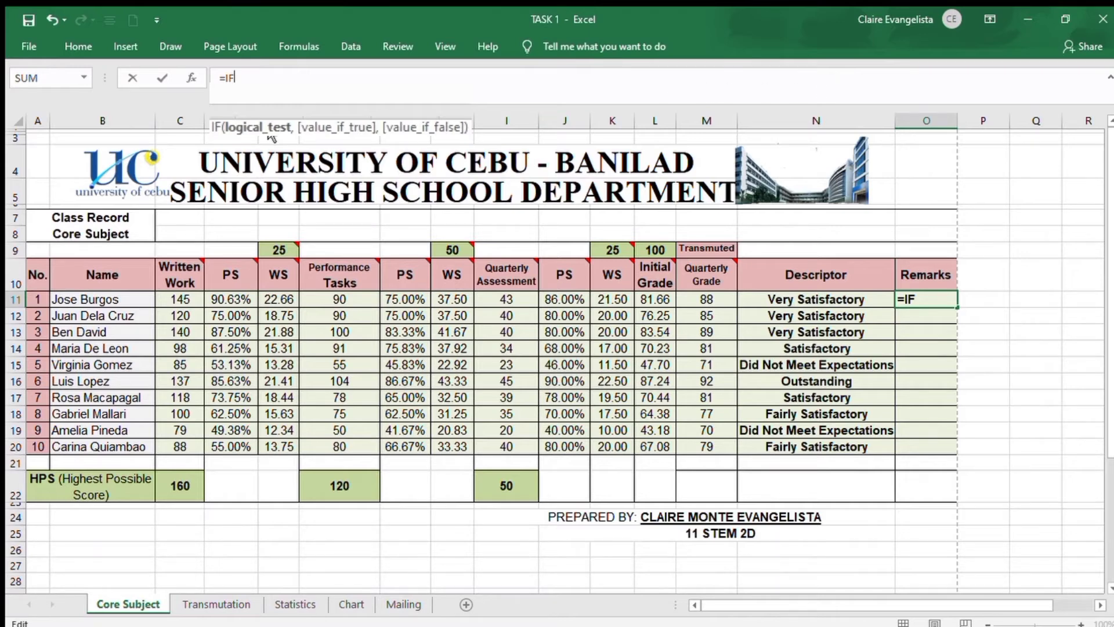
pyautogui.write('(')
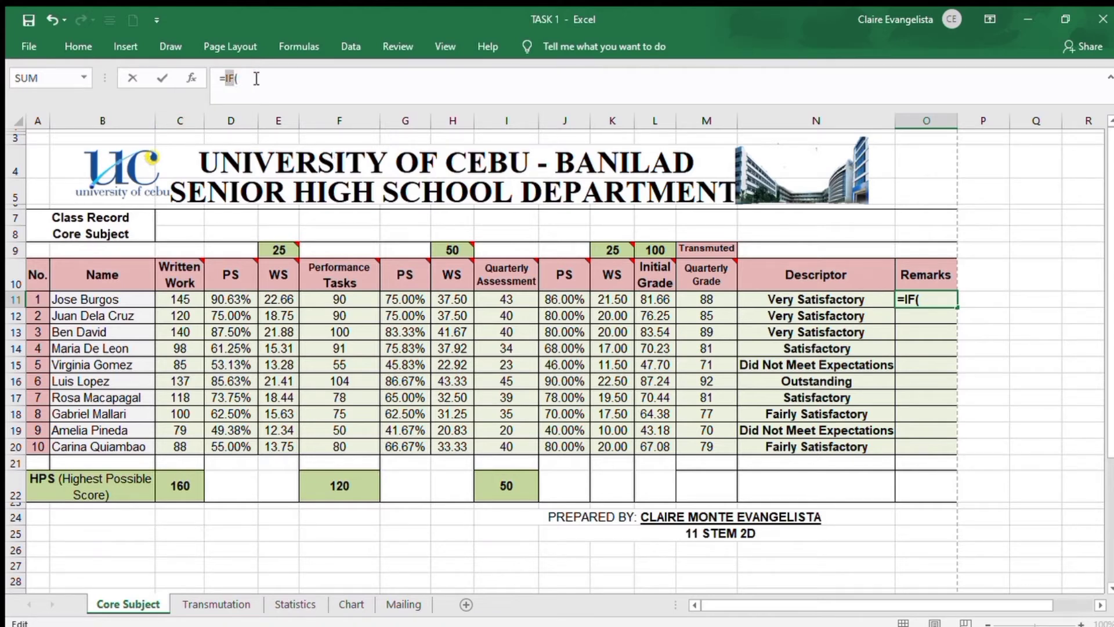
pyautogui.click(236, 81)
pyautogui.click(686, 299)
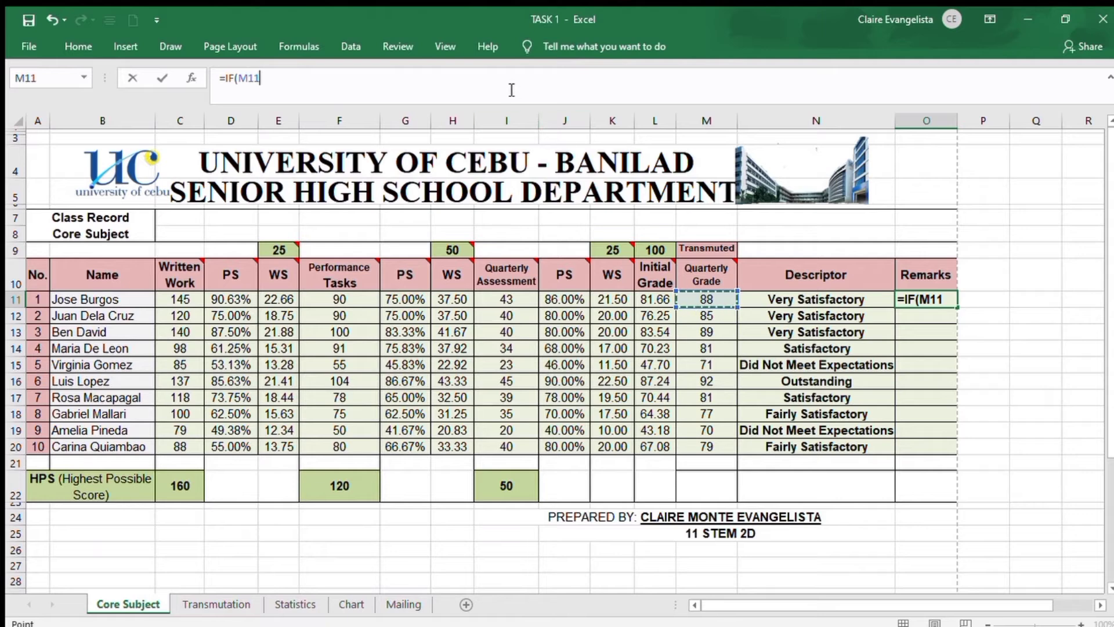
# Set the logical test of the O11 IF formula to M11 >= 75
pyautogui.click(511, 90)
pyautogui.click(512, 89)
pyautogui.write('>')
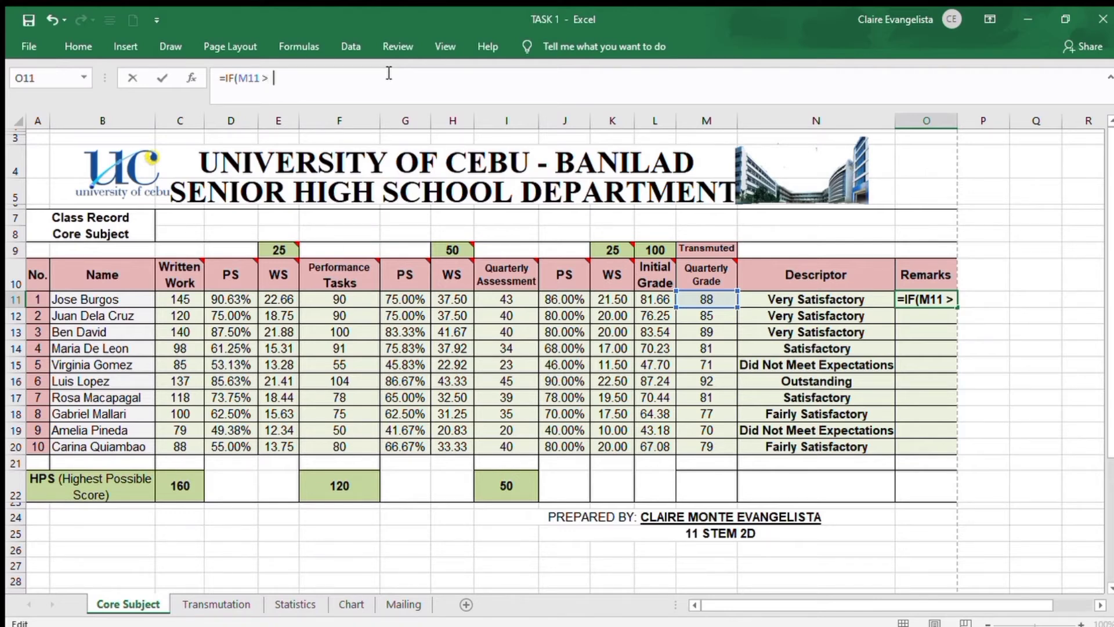
pyautogui.press('BackSpace')
pyautogui.write('=')
pyautogui.write('75,')
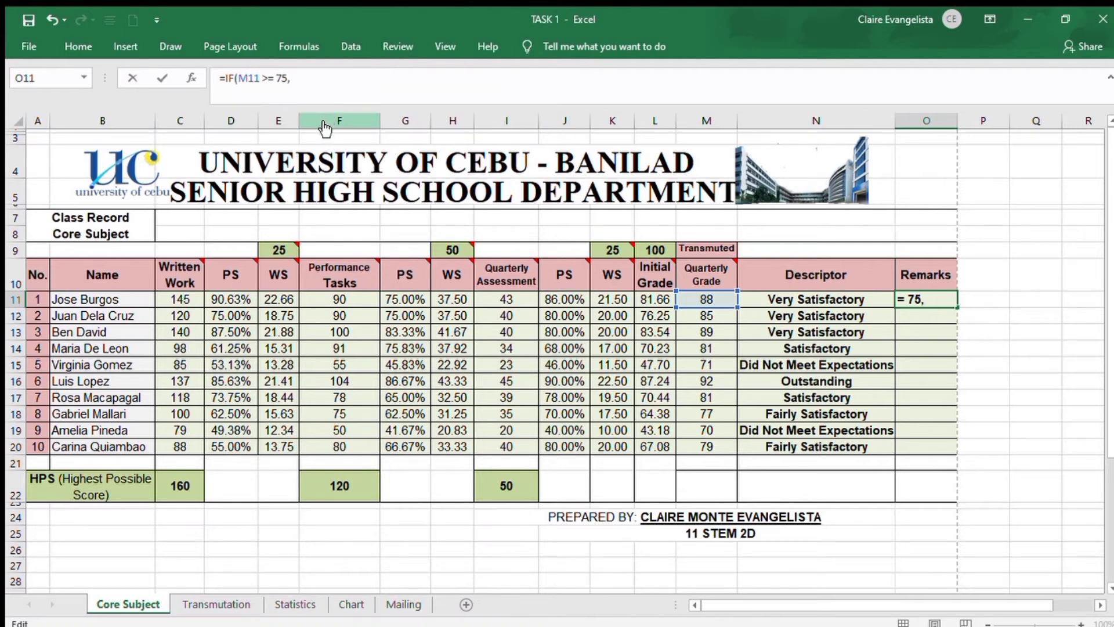
# Finish the O11 formula with "PASSED" as the value if true and "FAILED" as the value if false
pyautogui.write('"')
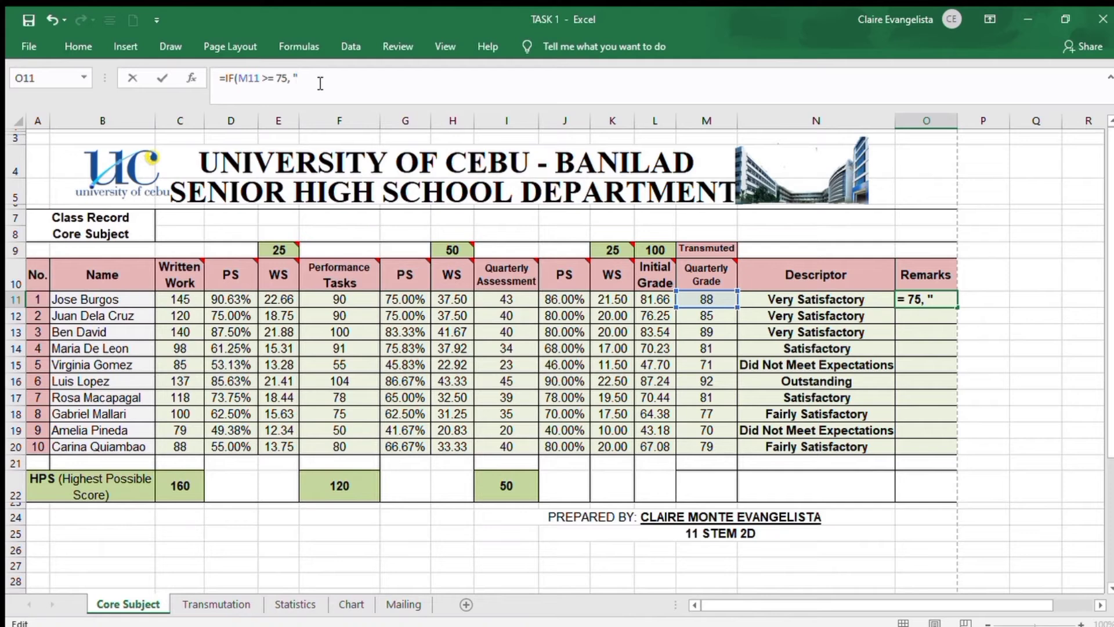
pyautogui.write('PASSED",')
pyautogui.write('"FAILED')
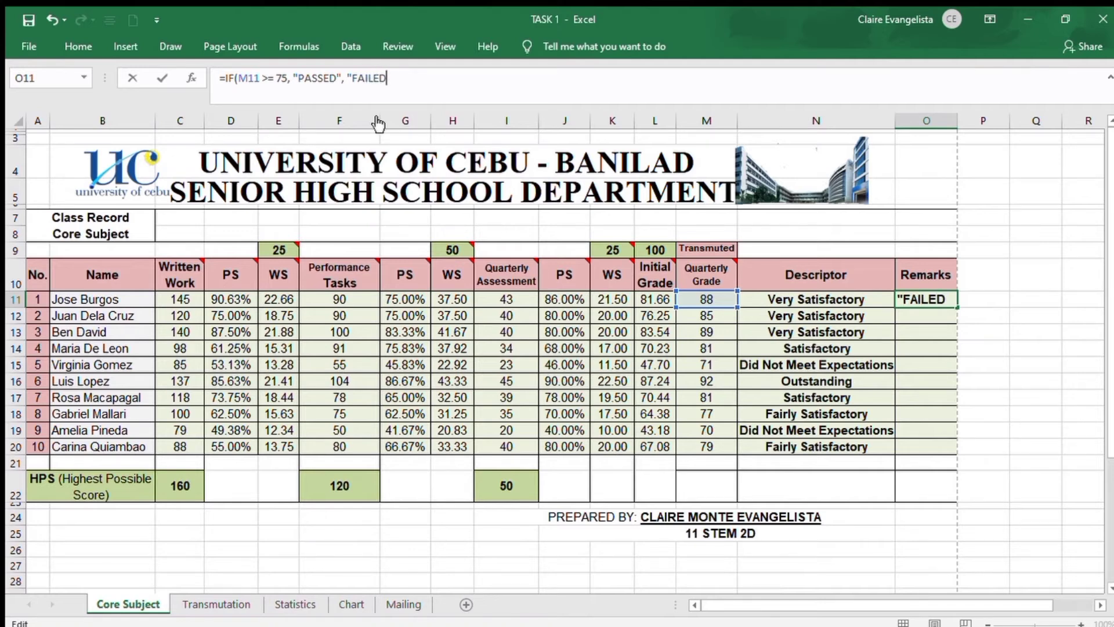
pyautogui.write(',')
pyautogui.press('BackSpace')
pyautogui.write('")')
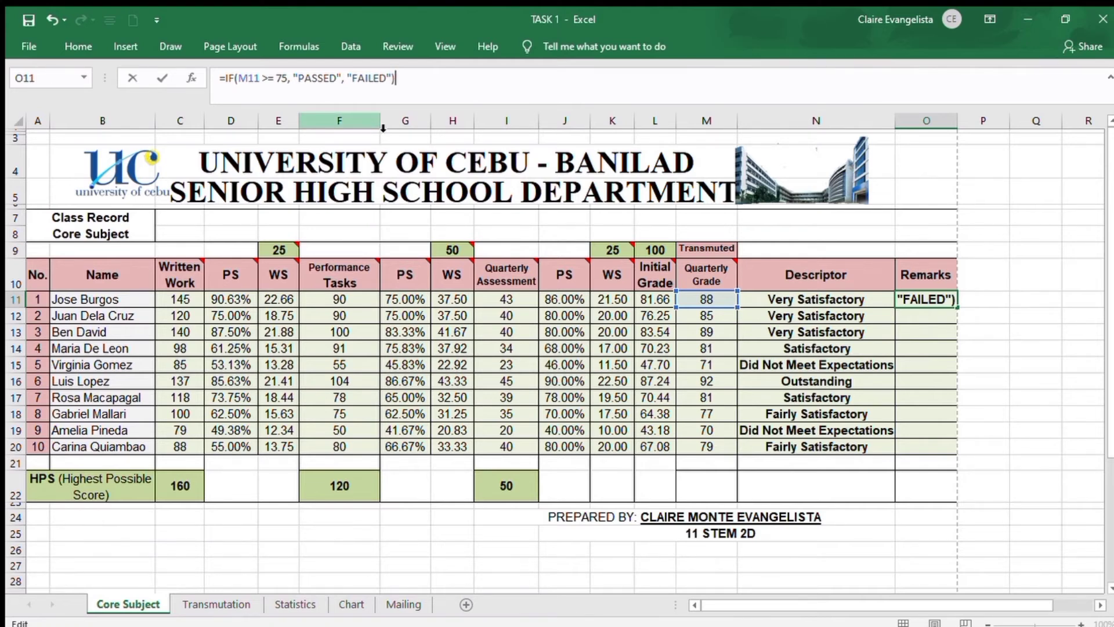
pyautogui.press('Return')
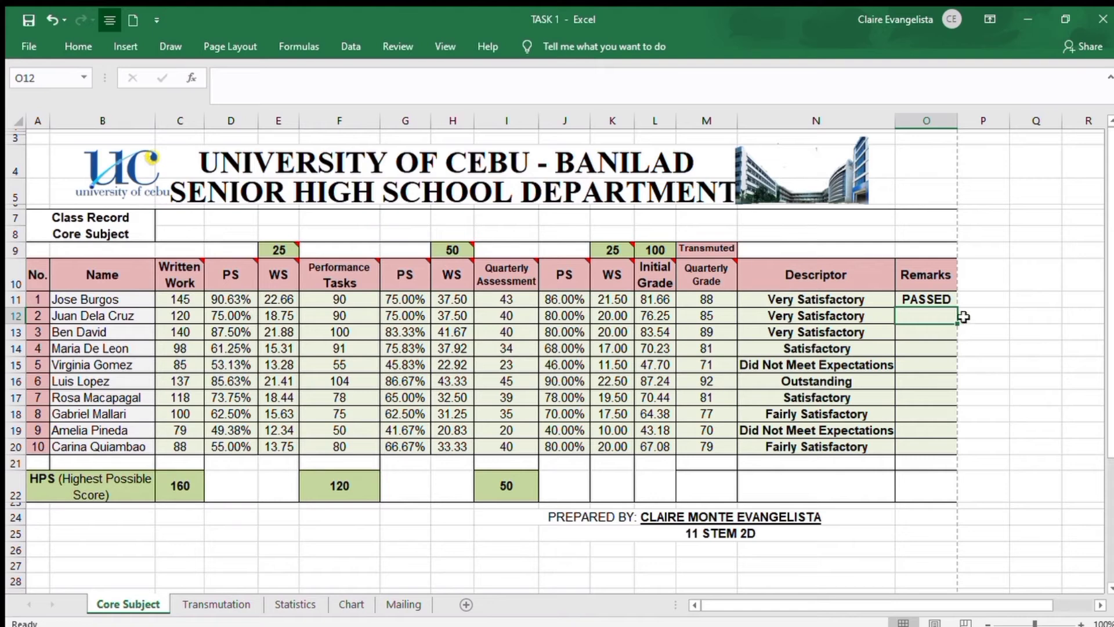
# Fill the Remarks formula from O11 down to O20
pyautogui.click(943, 300)
pyautogui.moveTo(956, 308); pyautogui.dragTo(953, 455)
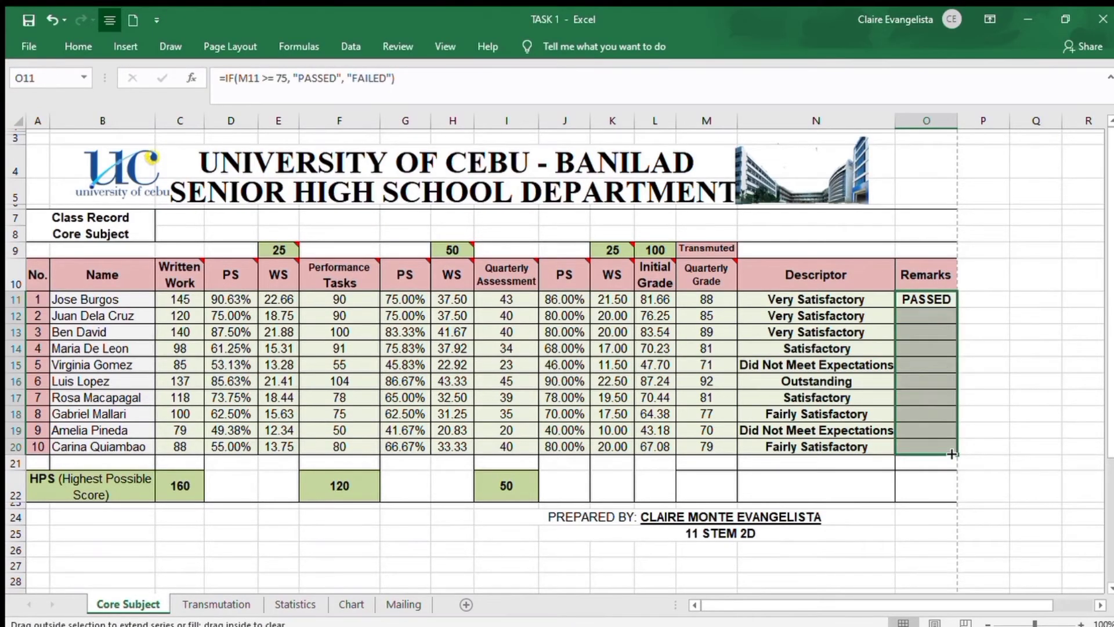
pyautogui.click(1004, 411)
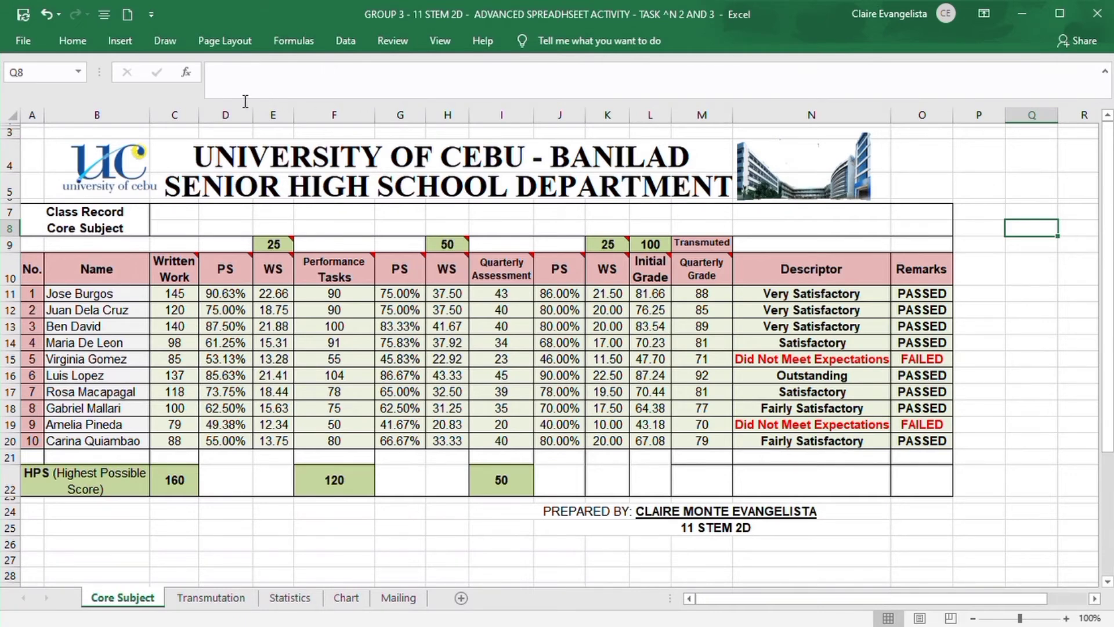
# Save the workbook to Documents as an Excel Workbook named "GROUP 3 - 11 STEM 2D - ADVANCED SPREADHSEET ACTIVITY - TASK # 2 AND 3"
pyautogui.click(34, 50)
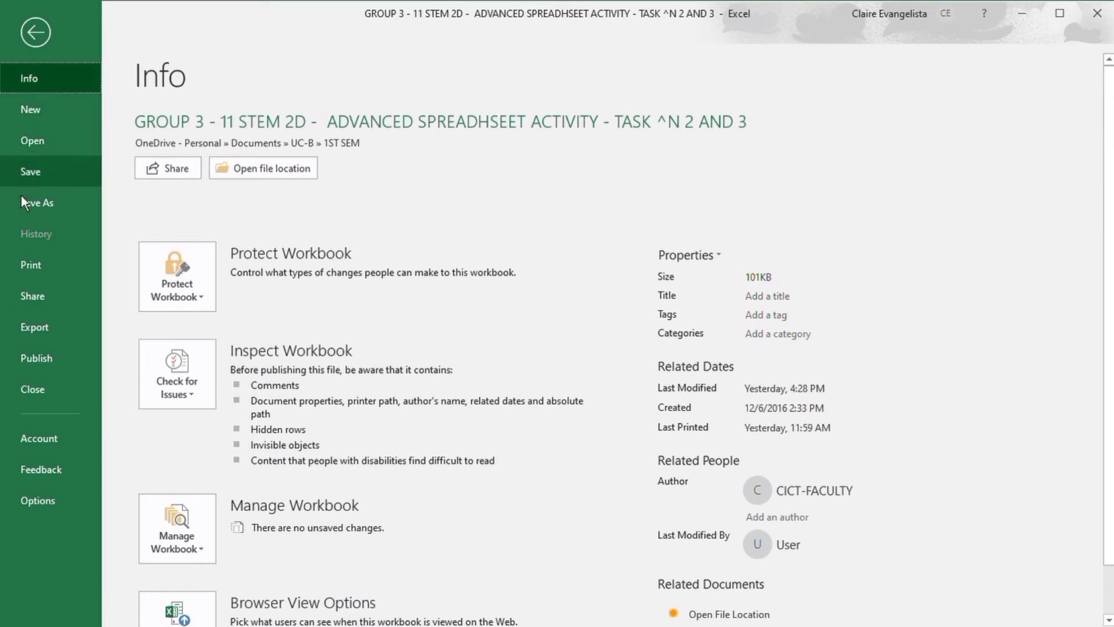
pyautogui.click(36, 211)
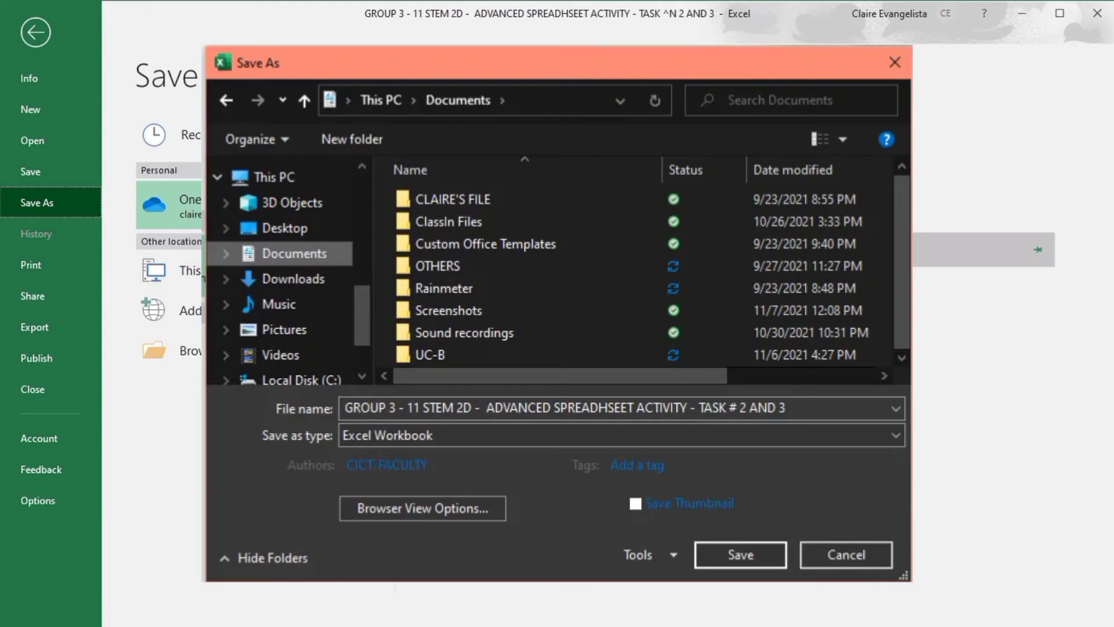
pyautogui.click(741, 555)
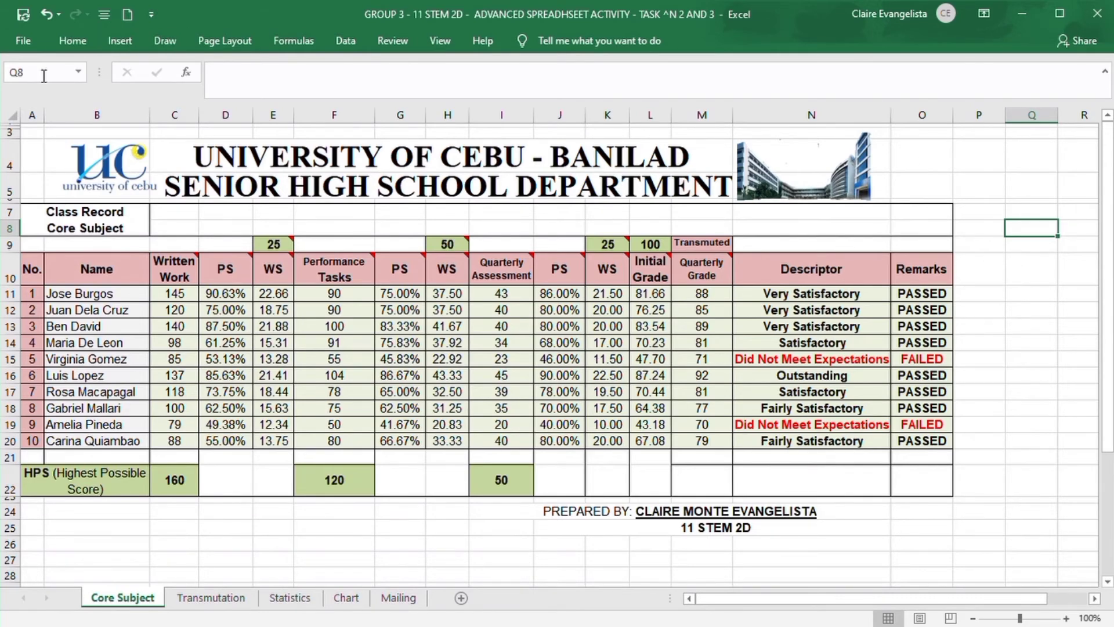
# Print one copy of the Core Subject sheet on the EPSON L220 Series, using landscape orientation and the custom page size
pyautogui.click(36, 51)
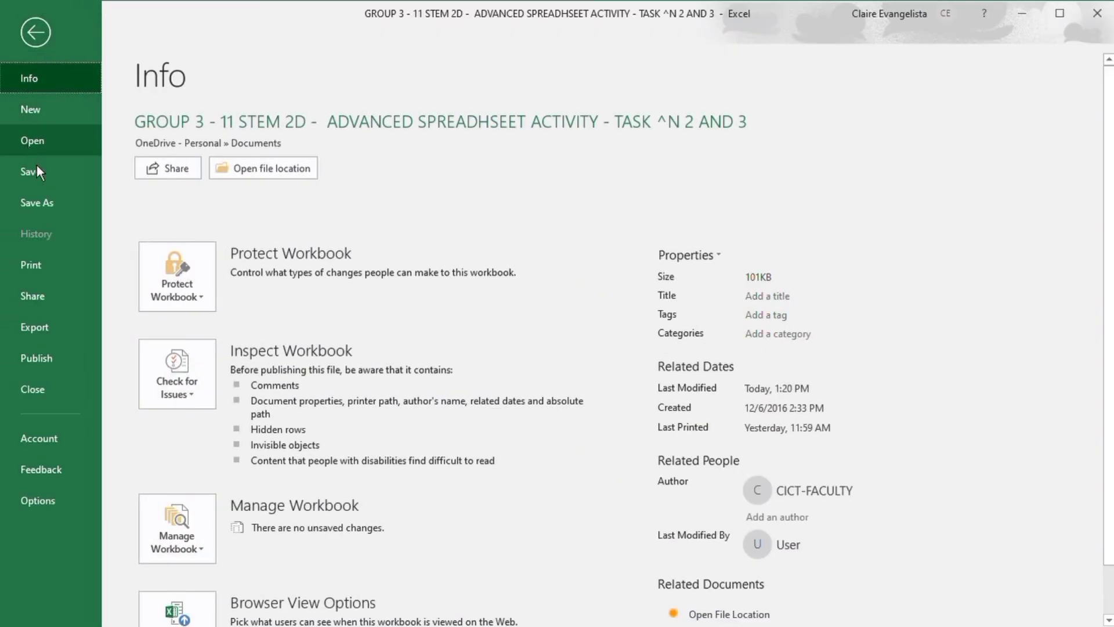
pyautogui.click(57, 275)
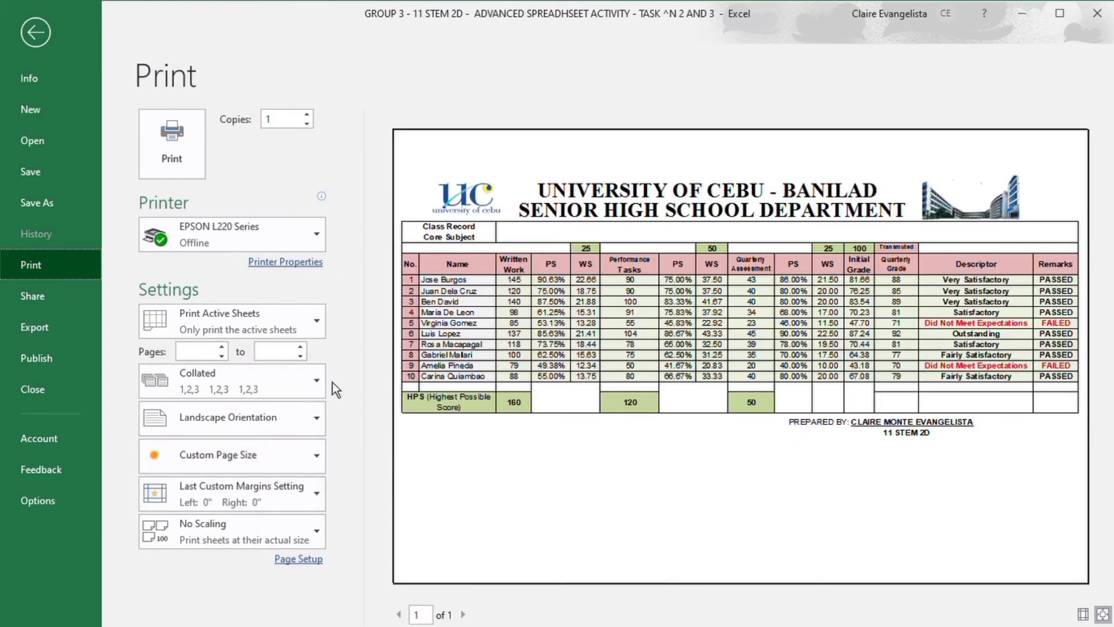
pyautogui.click(309, 240)
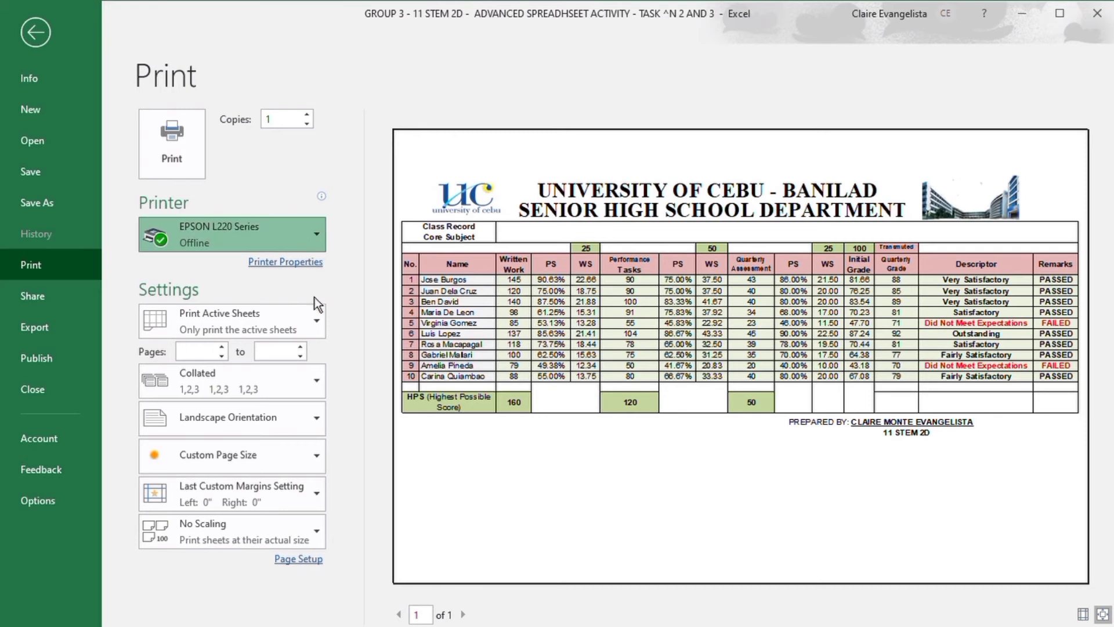
pyautogui.click(303, 430)
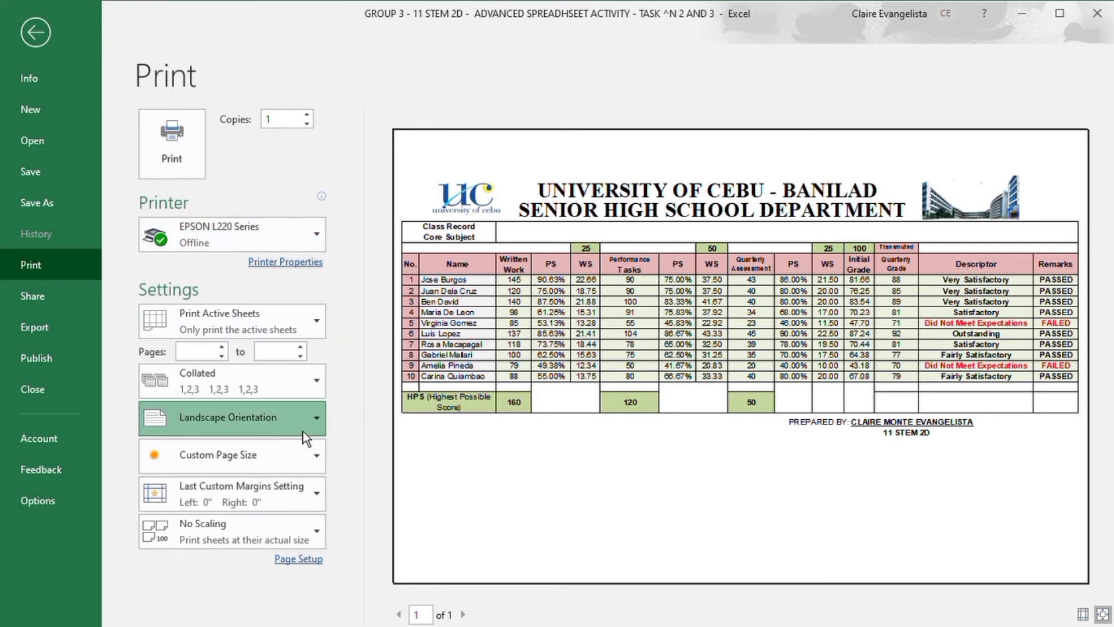
pyautogui.click(295, 471)
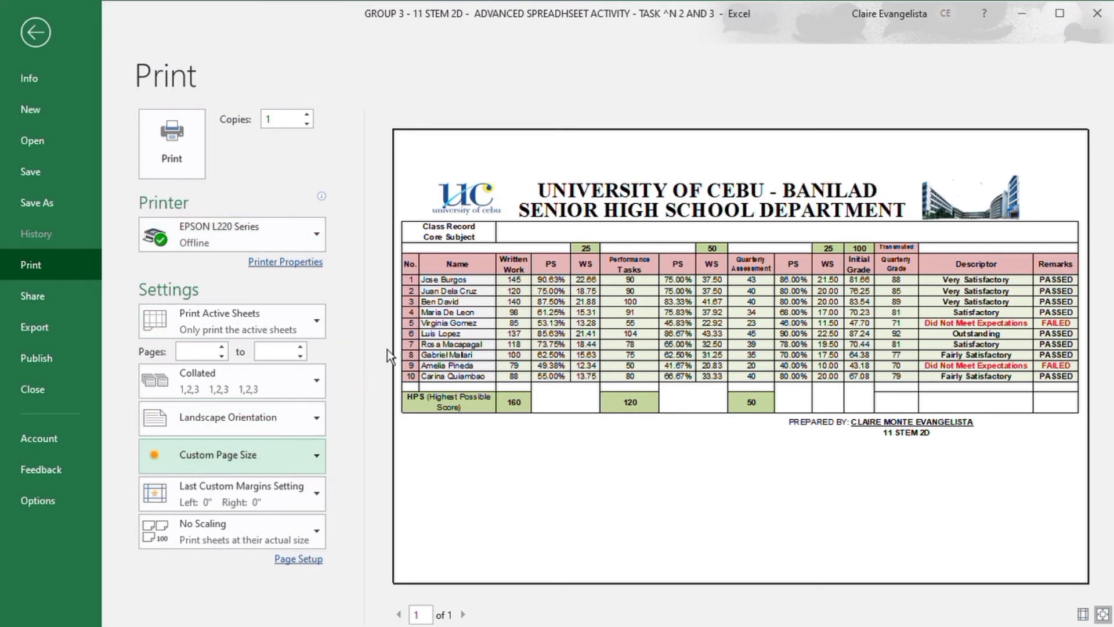
pyautogui.click(194, 163)
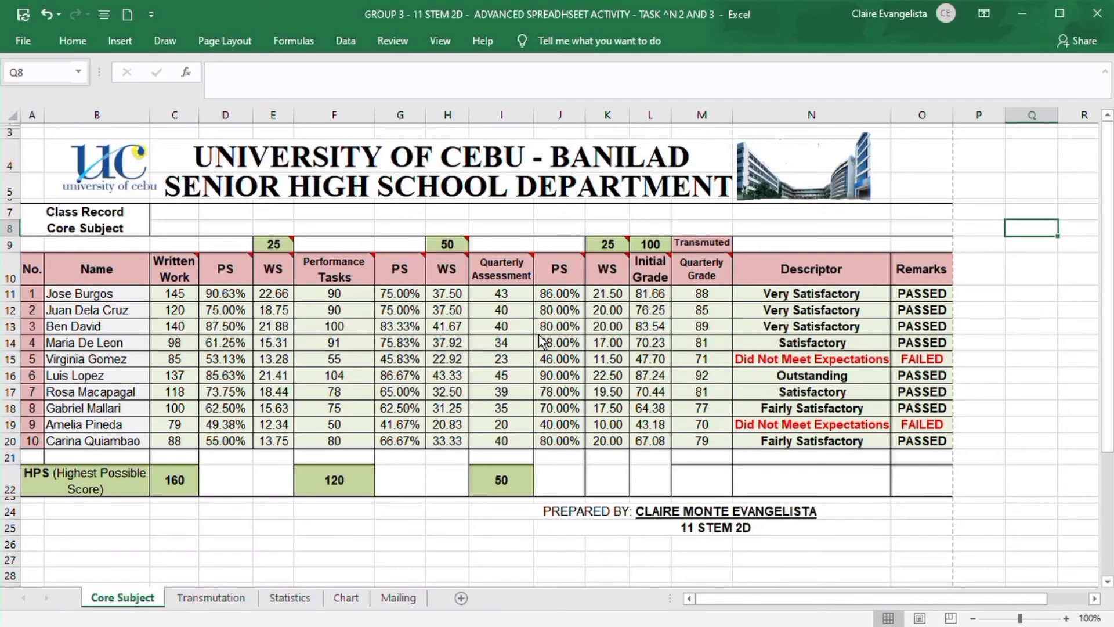
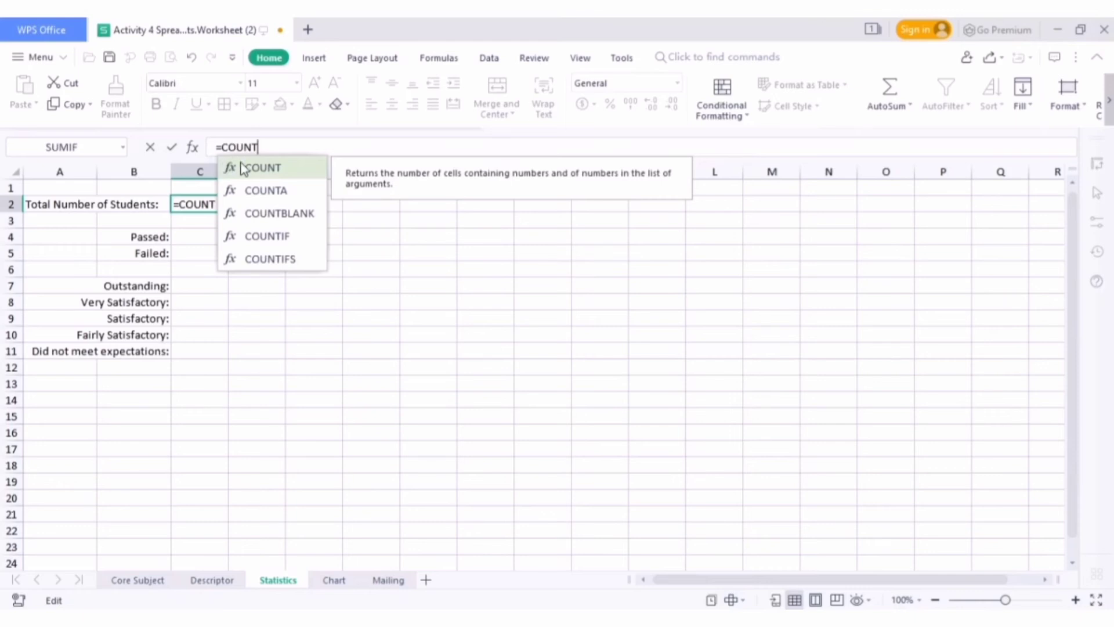
# Complete the Total Number of Students cell C2 with a COUNT of the quarterly grades in Core Subject M5:M14
pyautogui.doubleClick(243, 167)
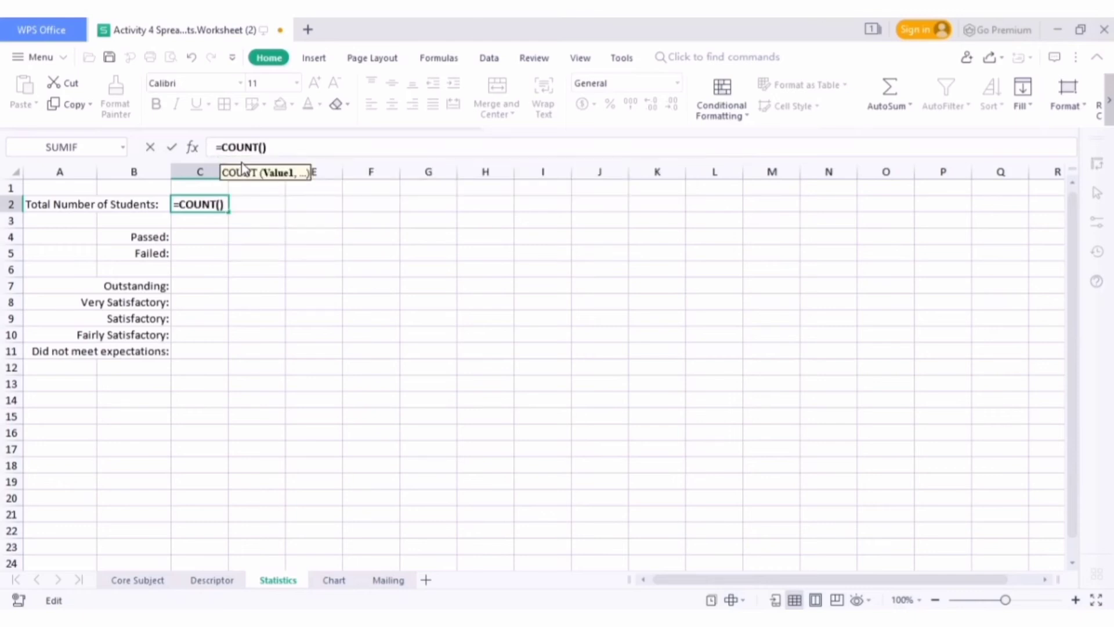
pyautogui.click(139, 580)
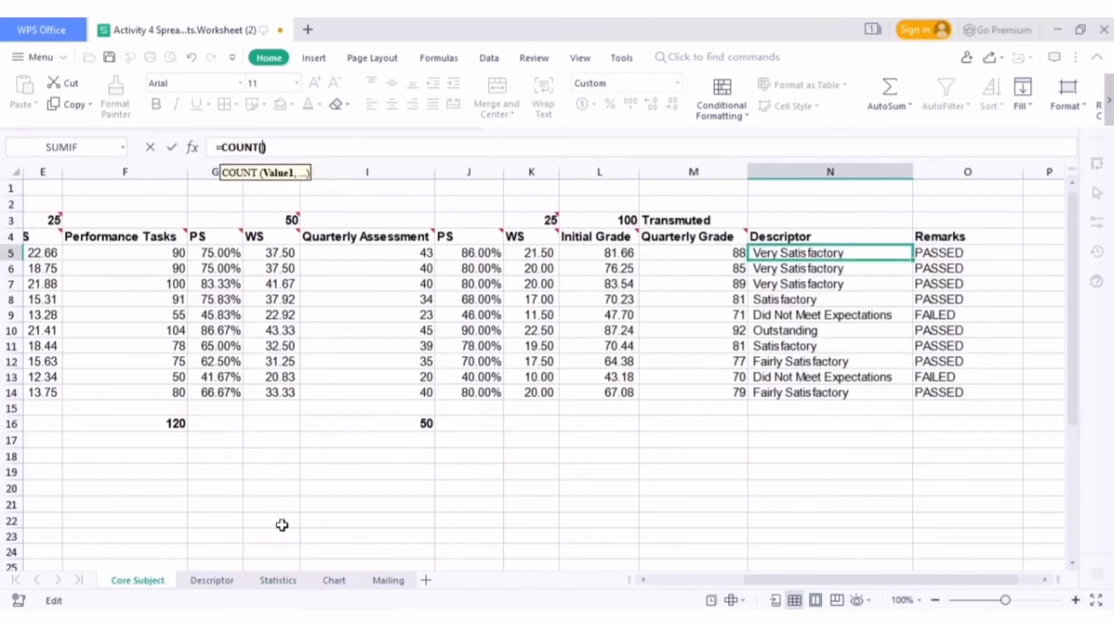
pyautogui.click(707, 251)
pyautogui.moveTo(708, 252); pyautogui.dragTo(716, 392)
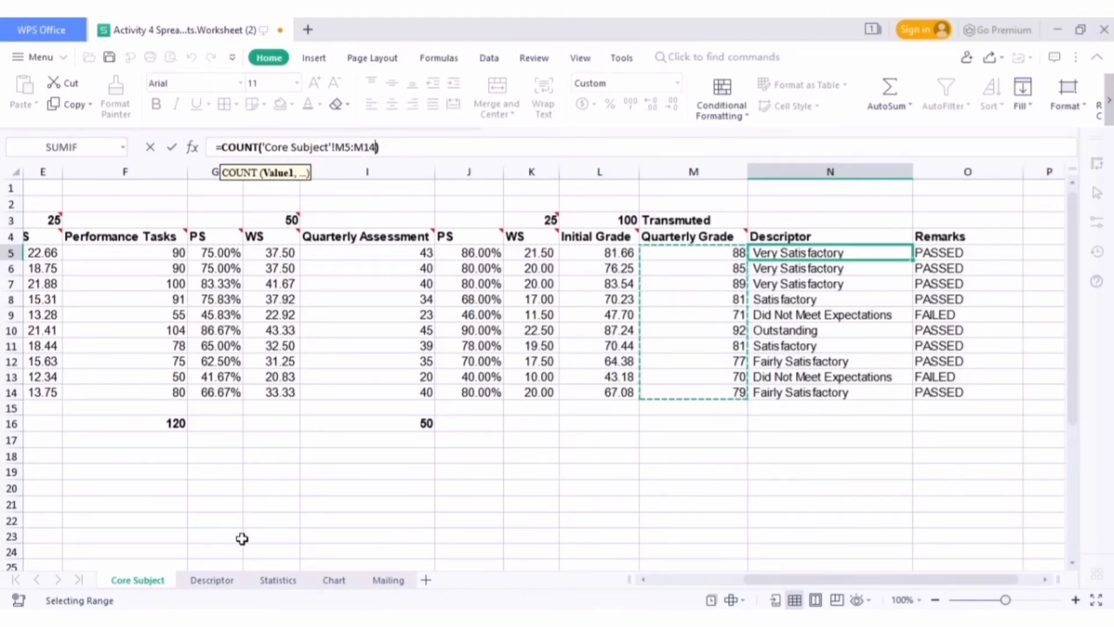
pyautogui.press('Return')
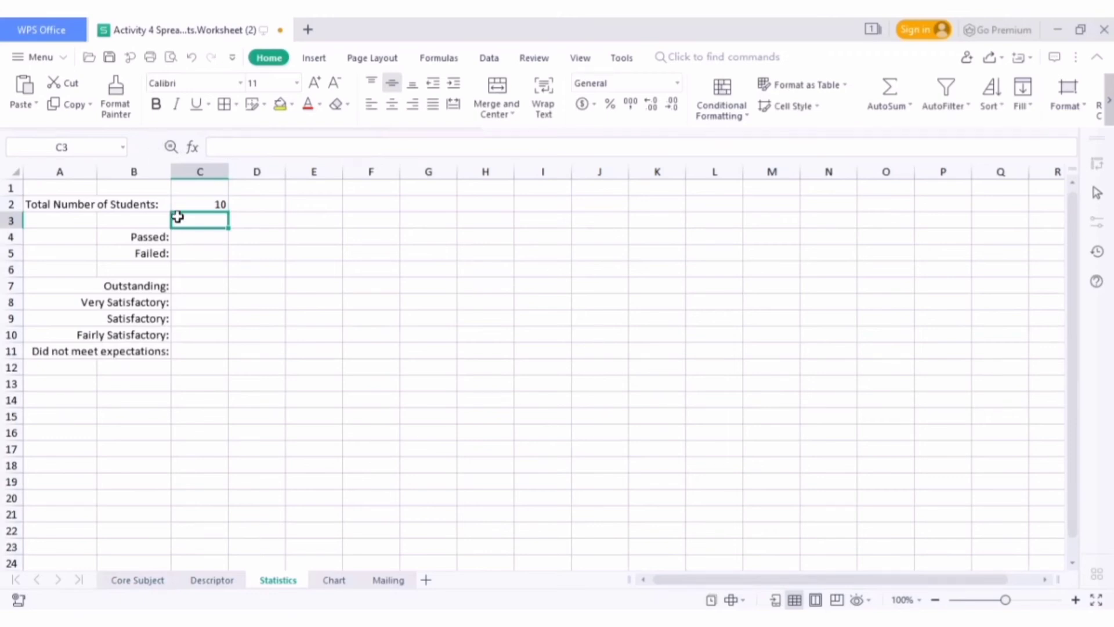
# Begin a COUNTIF formula in the Passed cell C4 of Statistics, using the Core Subject remarks O5:O14 as the range
pyautogui.click(198, 235)
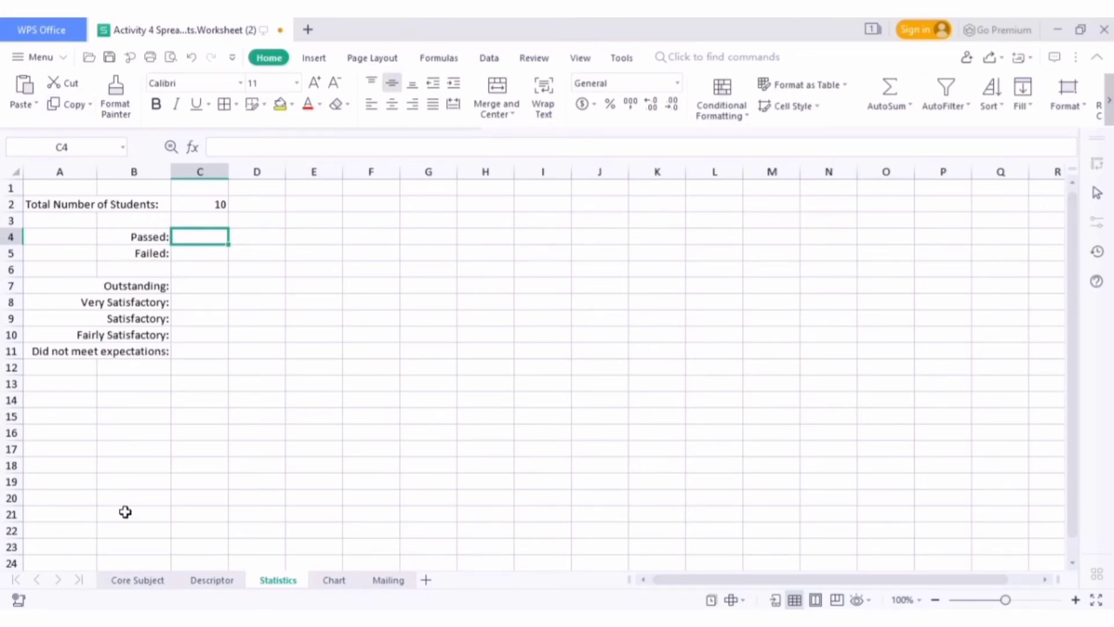
pyautogui.click(139, 580)
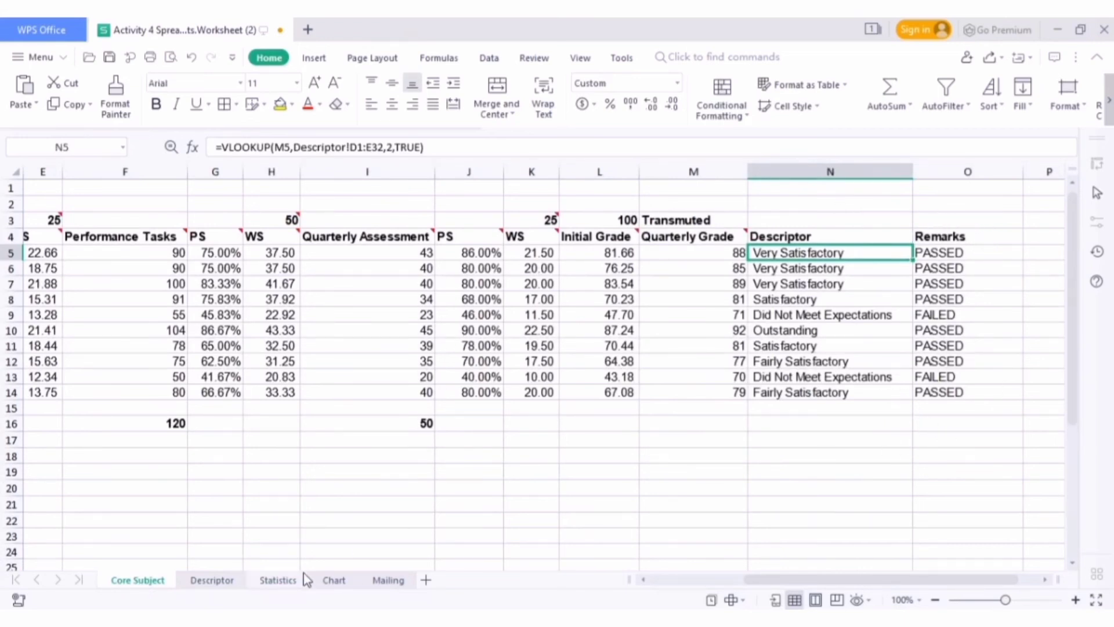
pyautogui.click(278, 580)
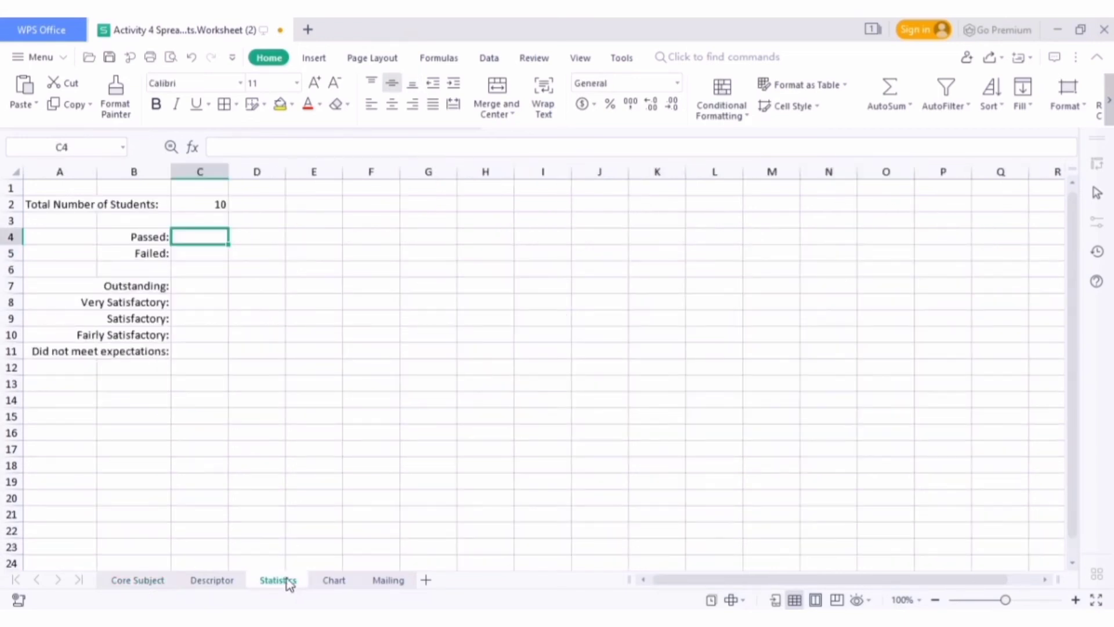
pyautogui.click(227, 146)
pyautogui.write('=')
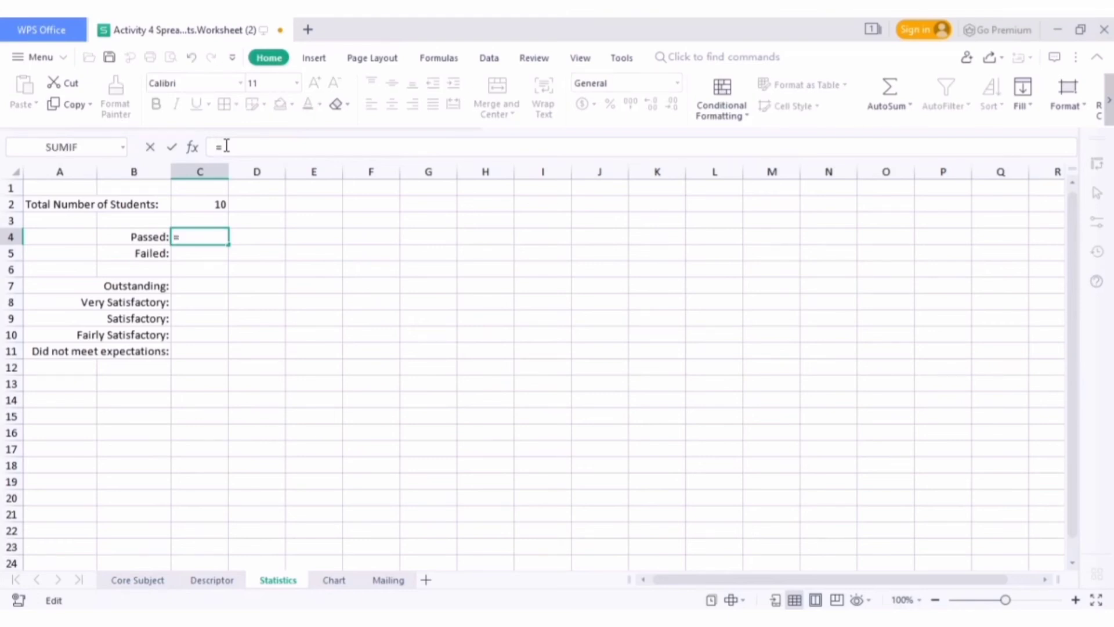
pyautogui.write('COUNTI')
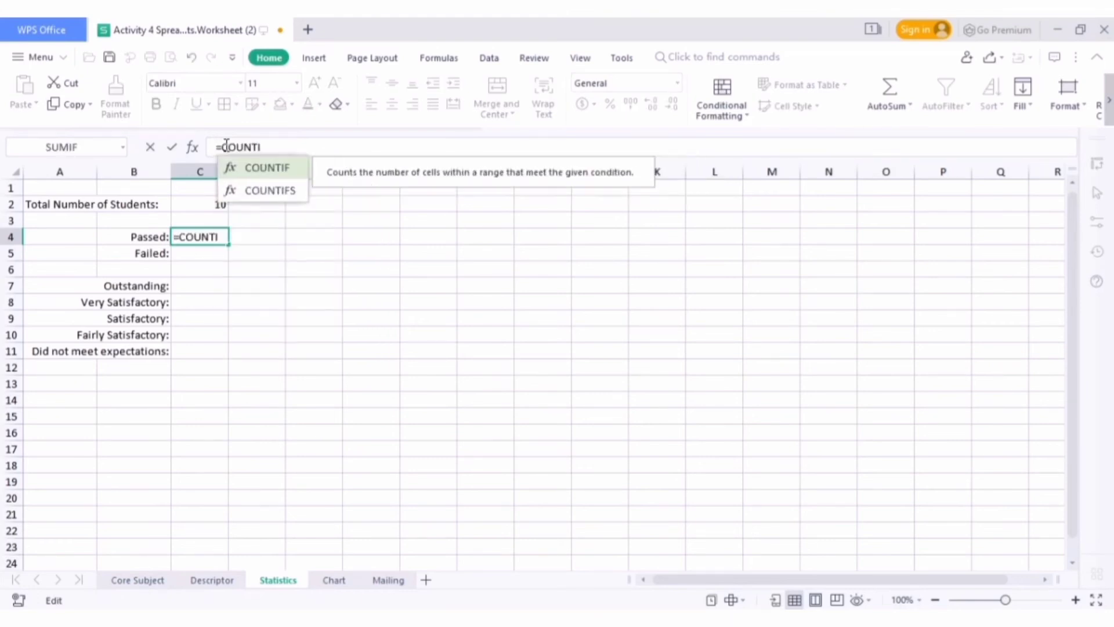
pyautogui.write('F')
pyautogui.doubleClick(248, 168)
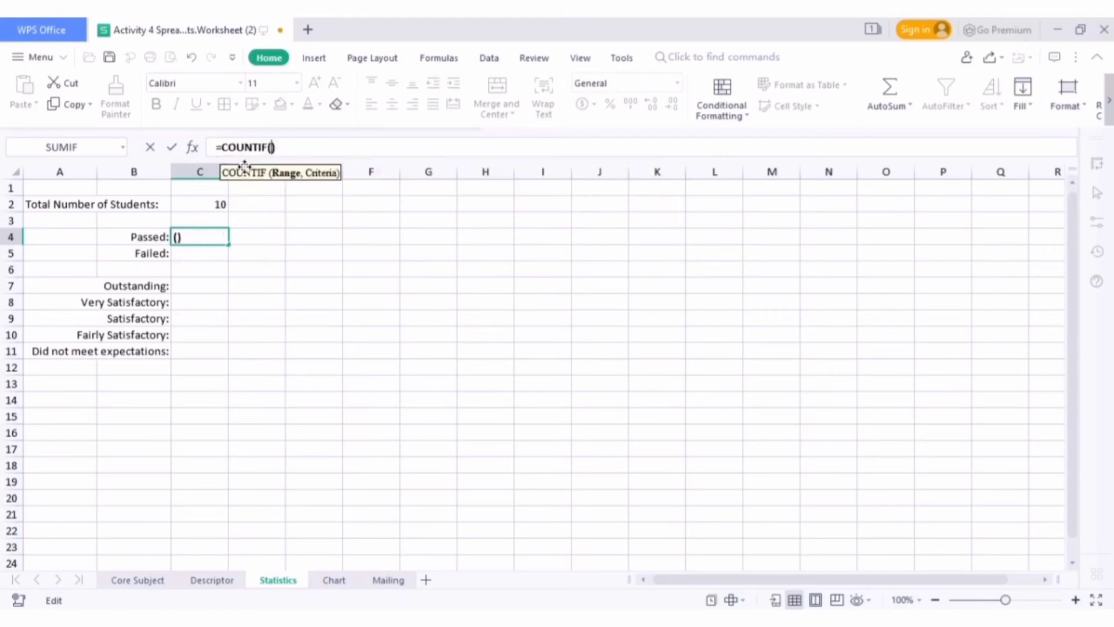
pyautogui.click(121, 584)
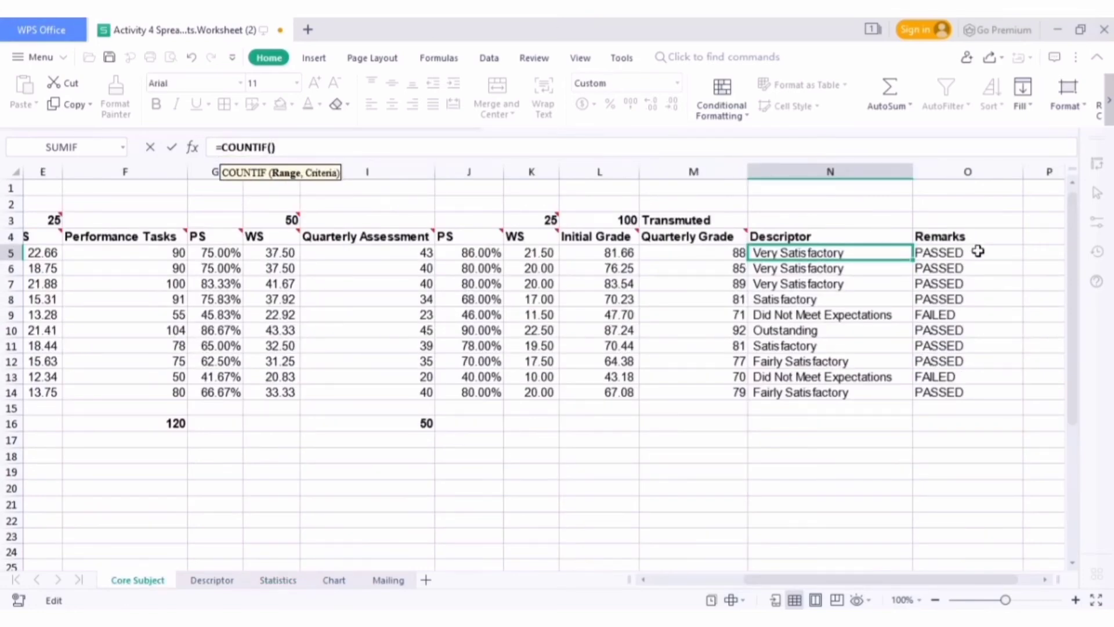
pyautogui.moveTo(978, 251); pyautogui.dragTo(985, 390)
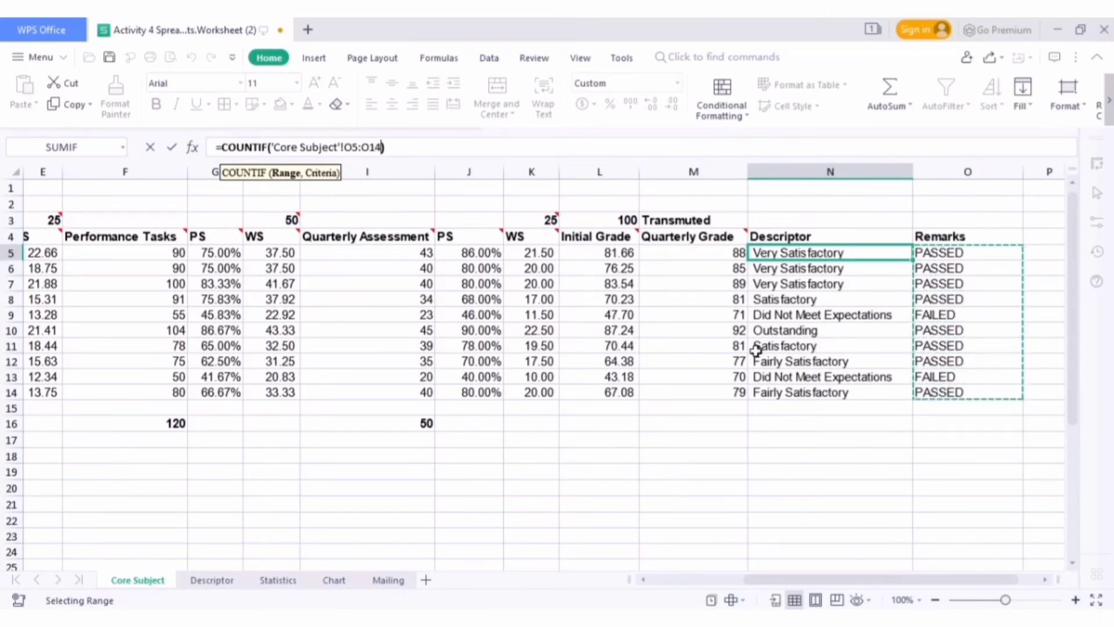
# Finish the Passed formula with "PASSED" as the COUNTIF criterion
pyautogui.write(',')
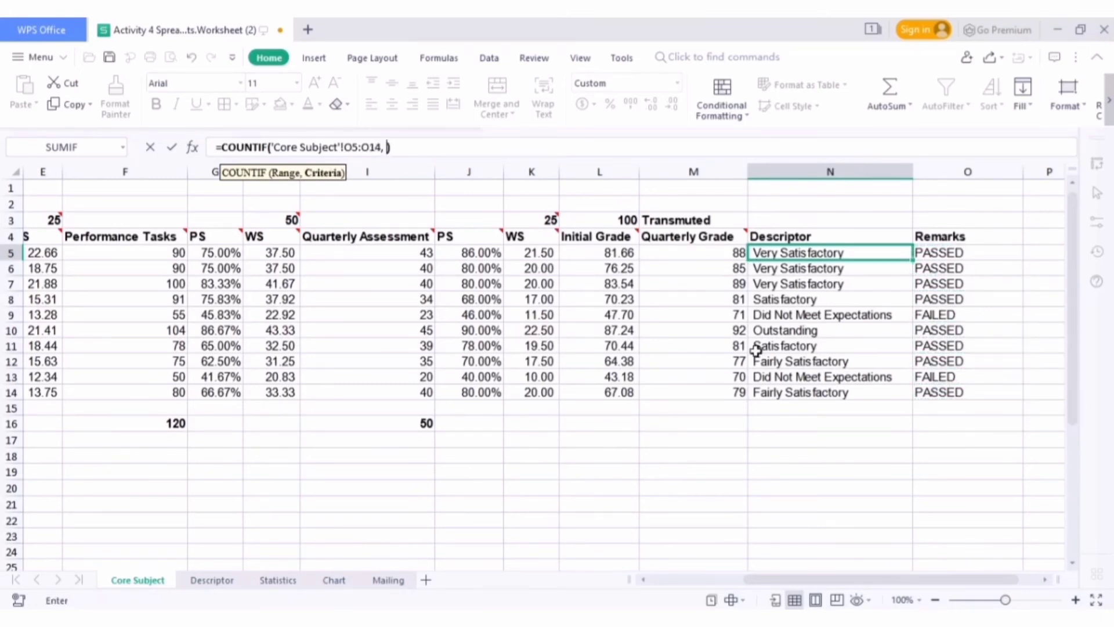
pyautogui.write(' "PASS')
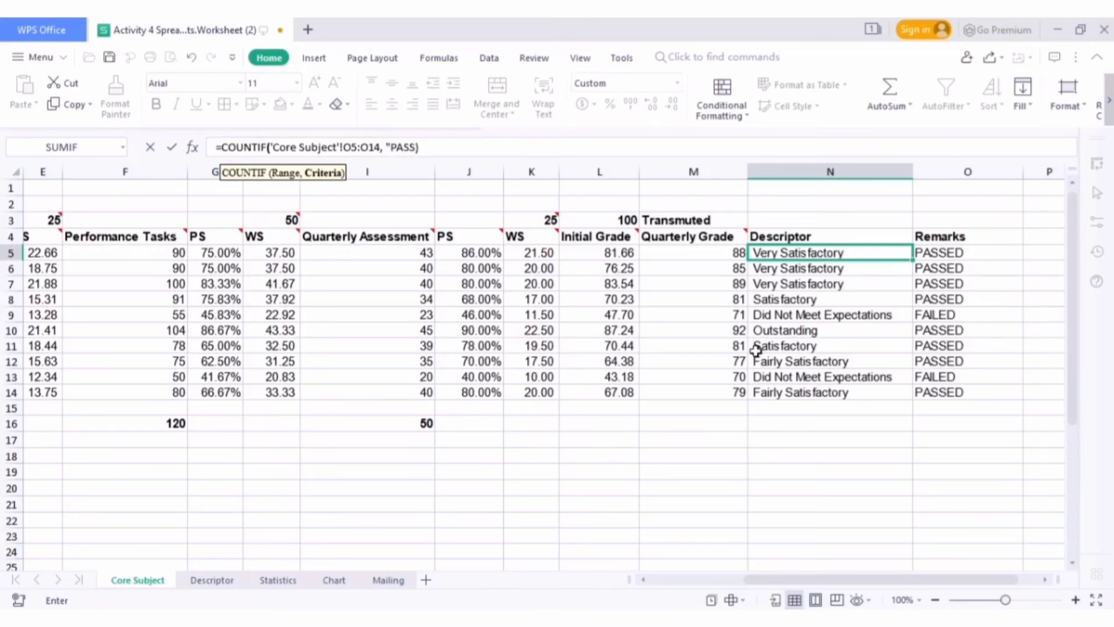
pyautogui.write('ED"')
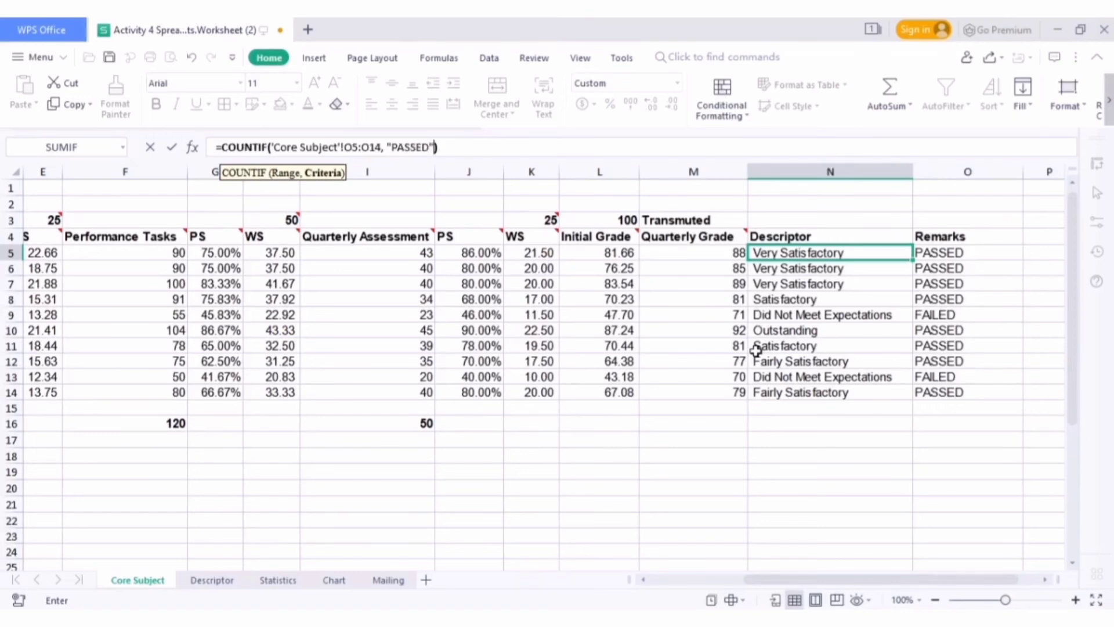
pyautogui.press('Return')
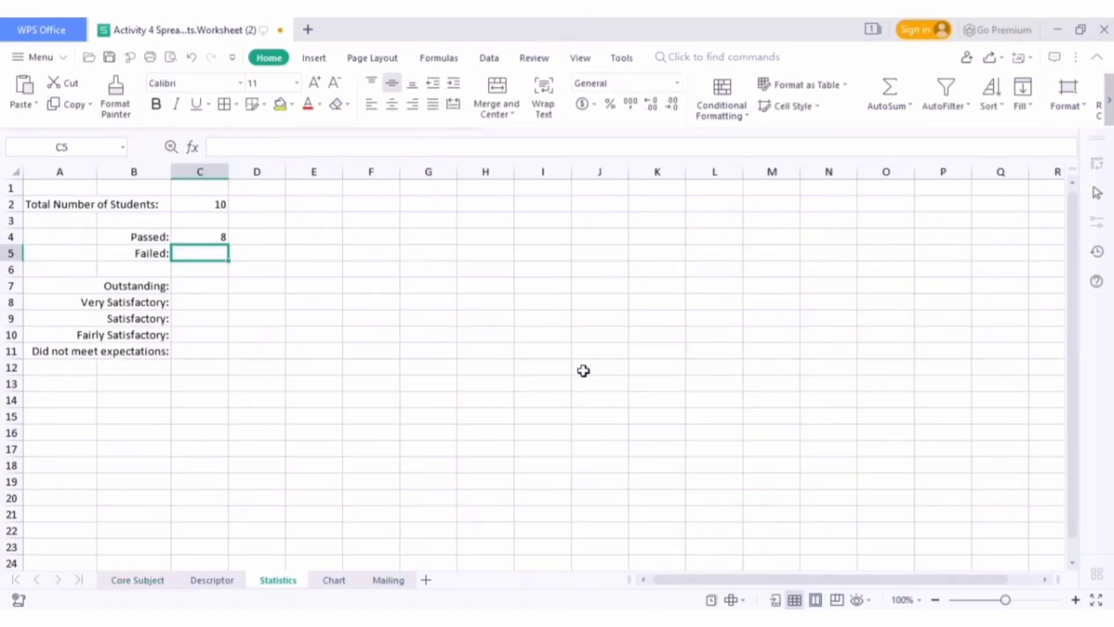
# Enter a COUNTIF formula in the Failed cell C5 that counts "FAILED" in Core Subject O5:O14
pyautogui.write('=COUNT')
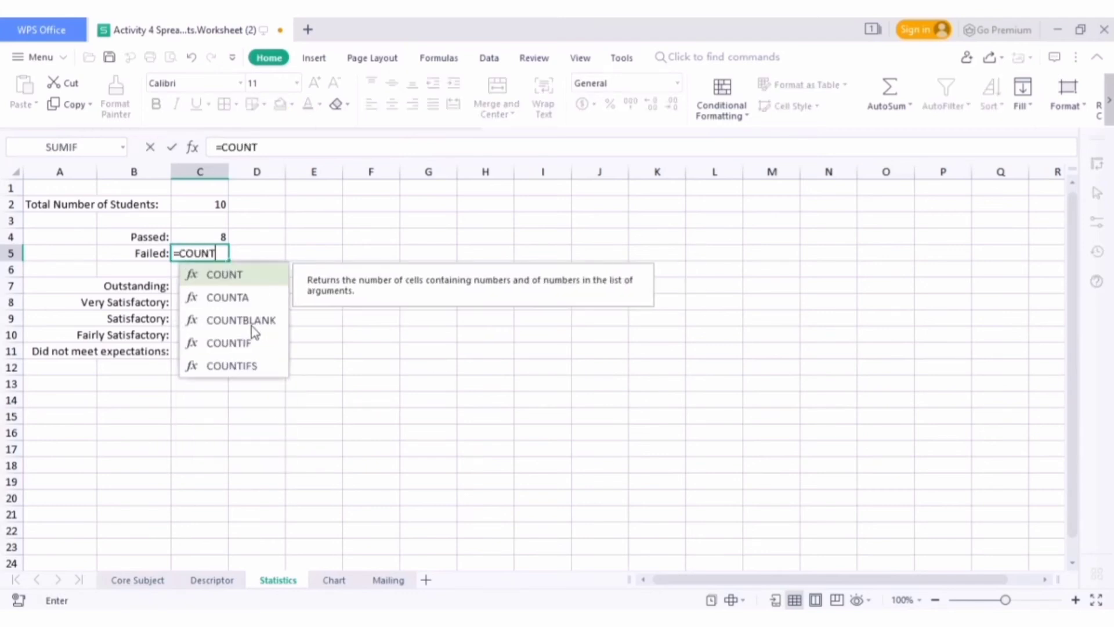
pyautogui.doubleClick(238, 346)
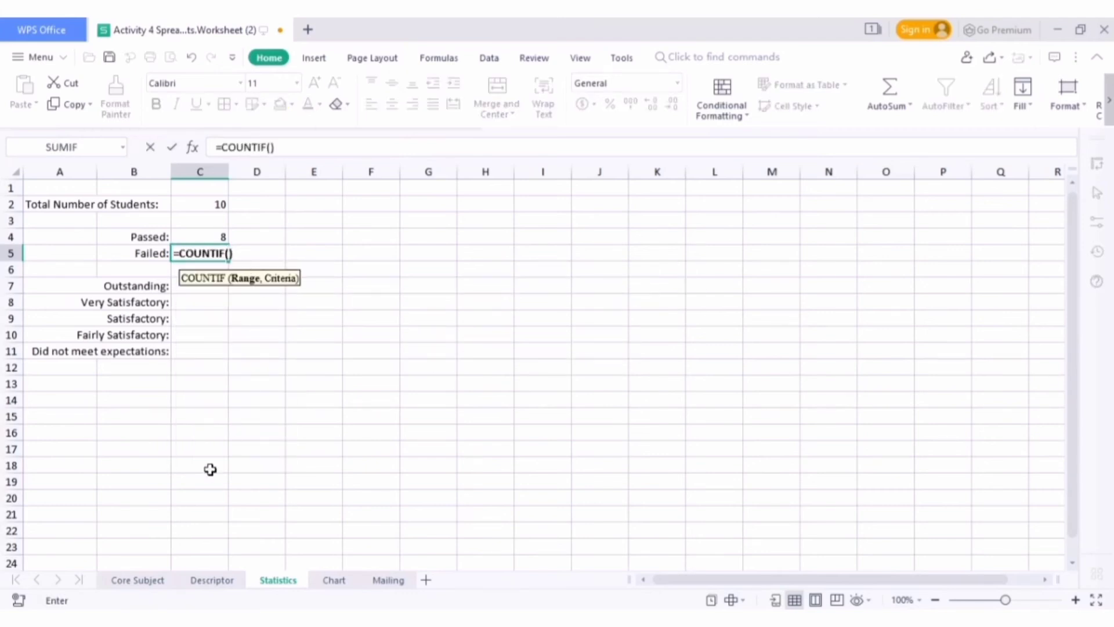
pyautogui.click(134, 579)
pyautogui.moveTo(977, 254); pyautogui.dragTo(944, 393)
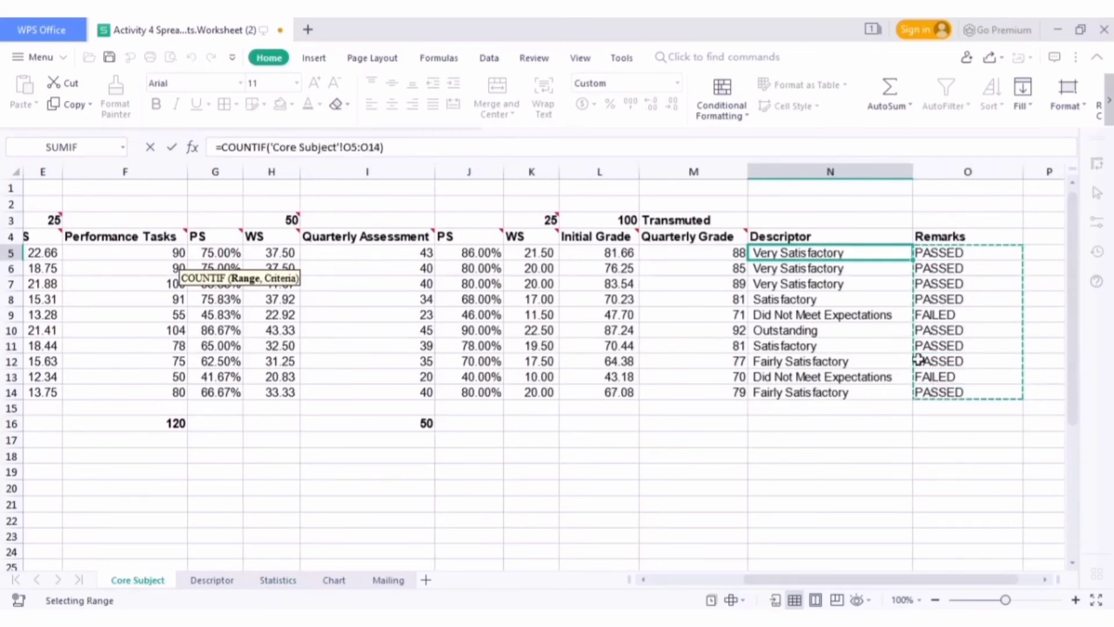
pyautogui.click(382, 147)
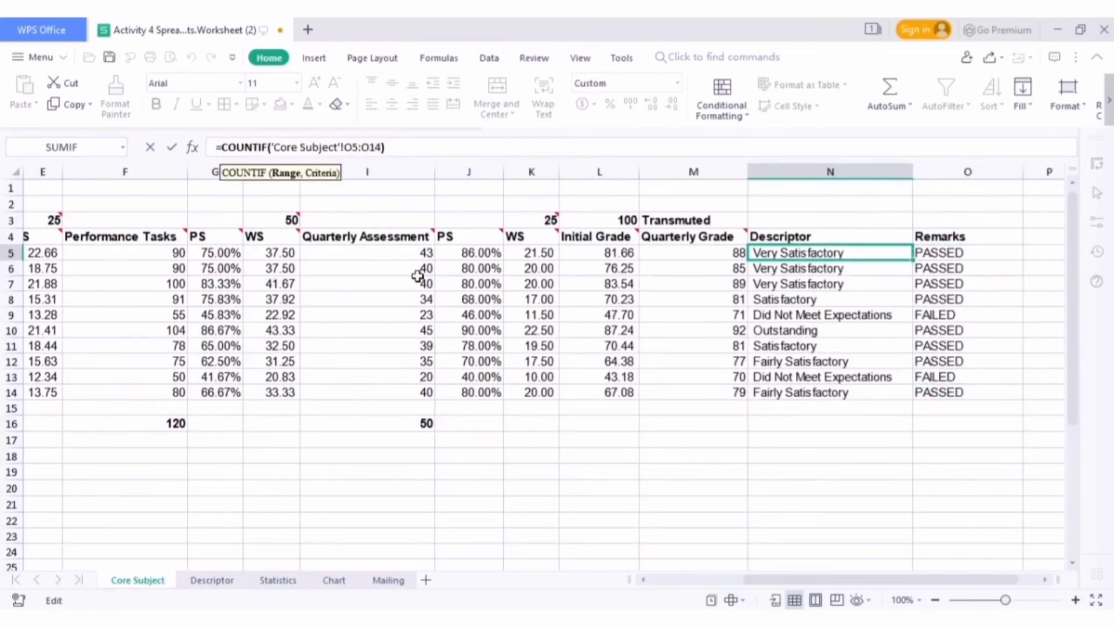
pyautogui.write(', ')
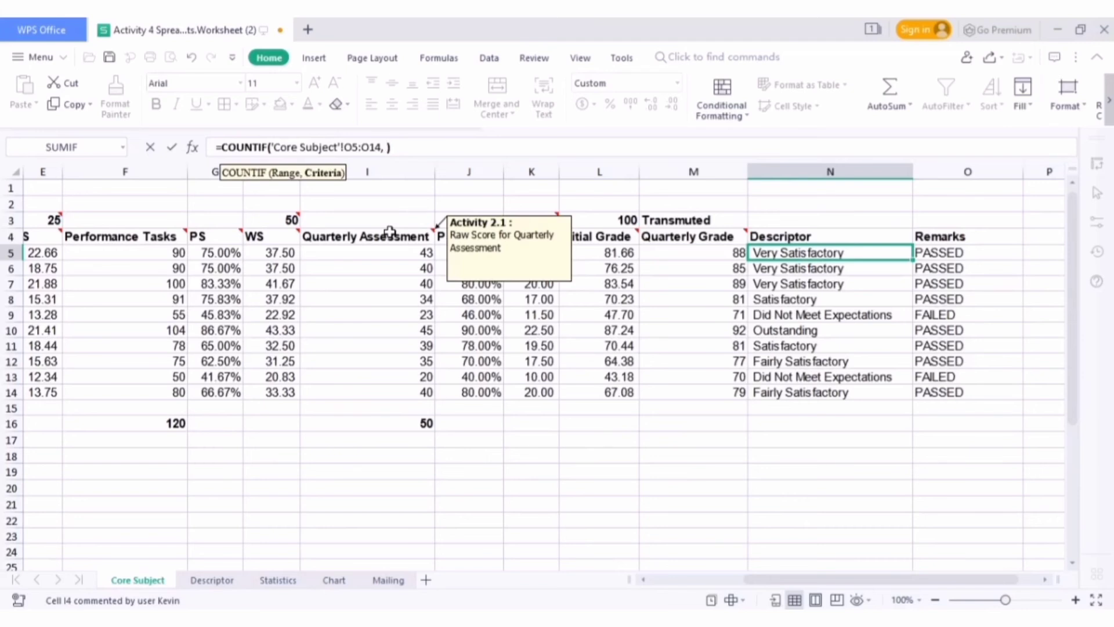
pyautogui.write('"FAILED')
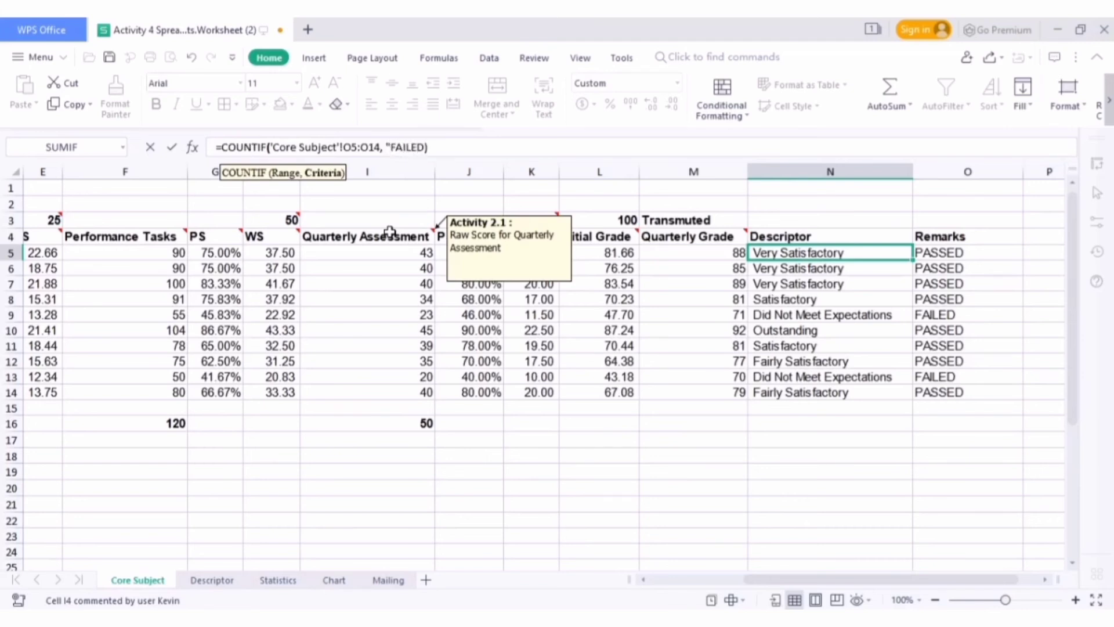
pyautogui.write('"')
pyautogui.press('Return')
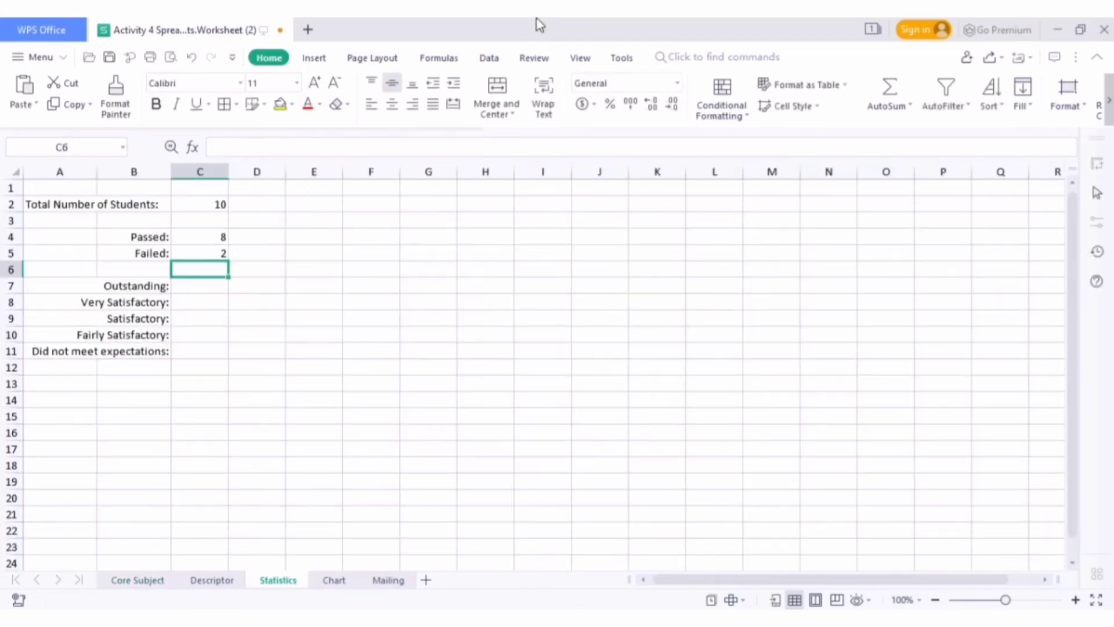
# Begin a COUNTIF formula in the Outstanding cell C7 of Statistics, using the Core Subject descriptors N5:N14 as the range
pyautogui.click(201, 290)
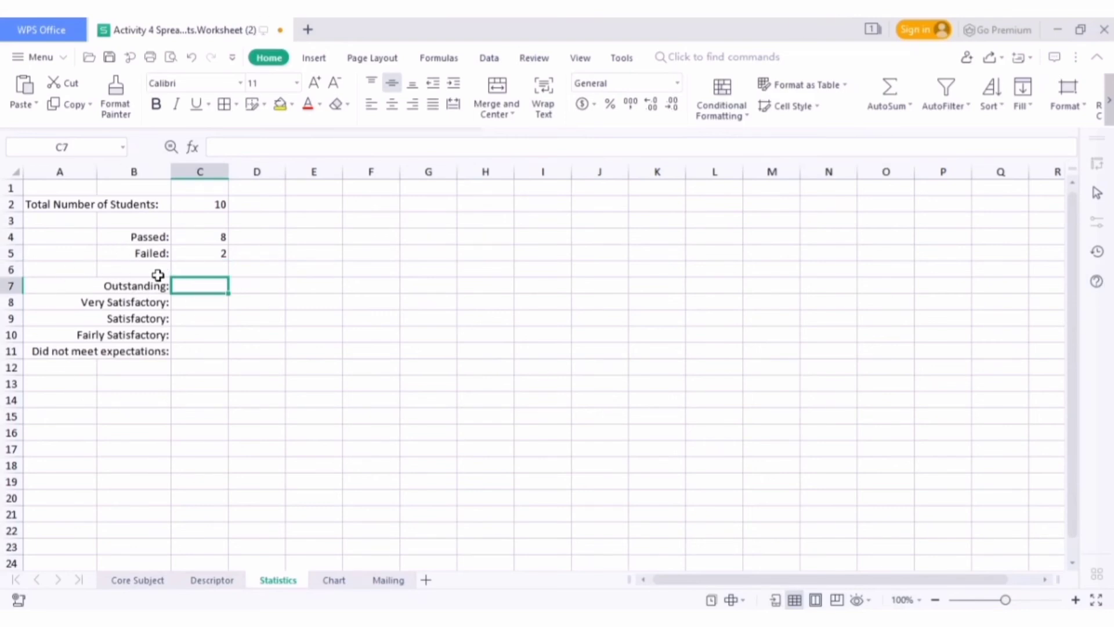
pyautogui.click(152, 582)
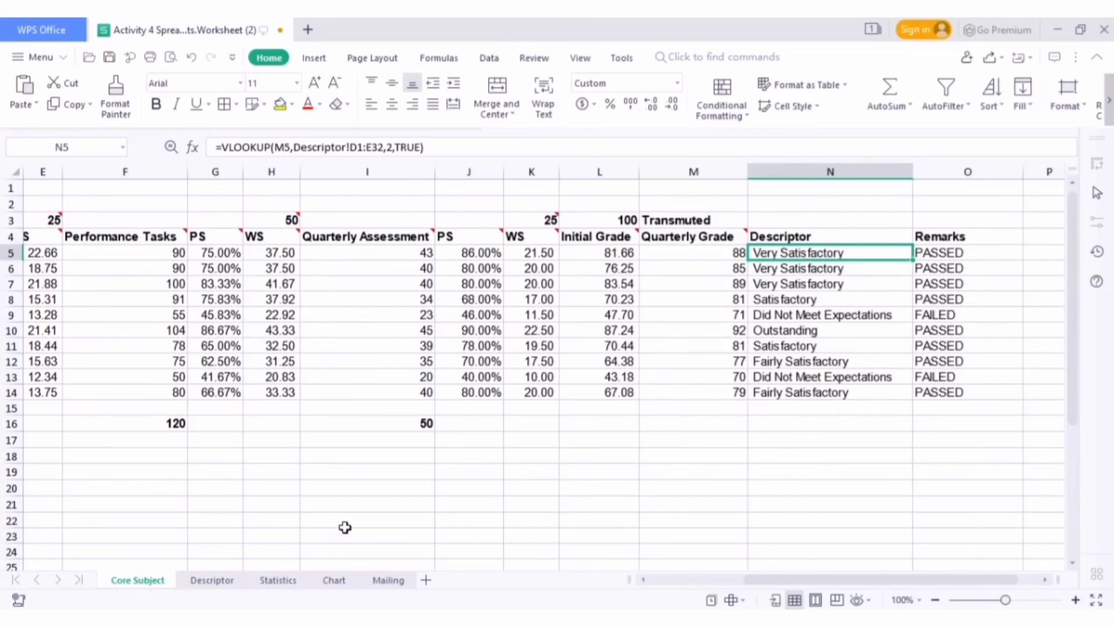
pyautogui.click(293, 581)
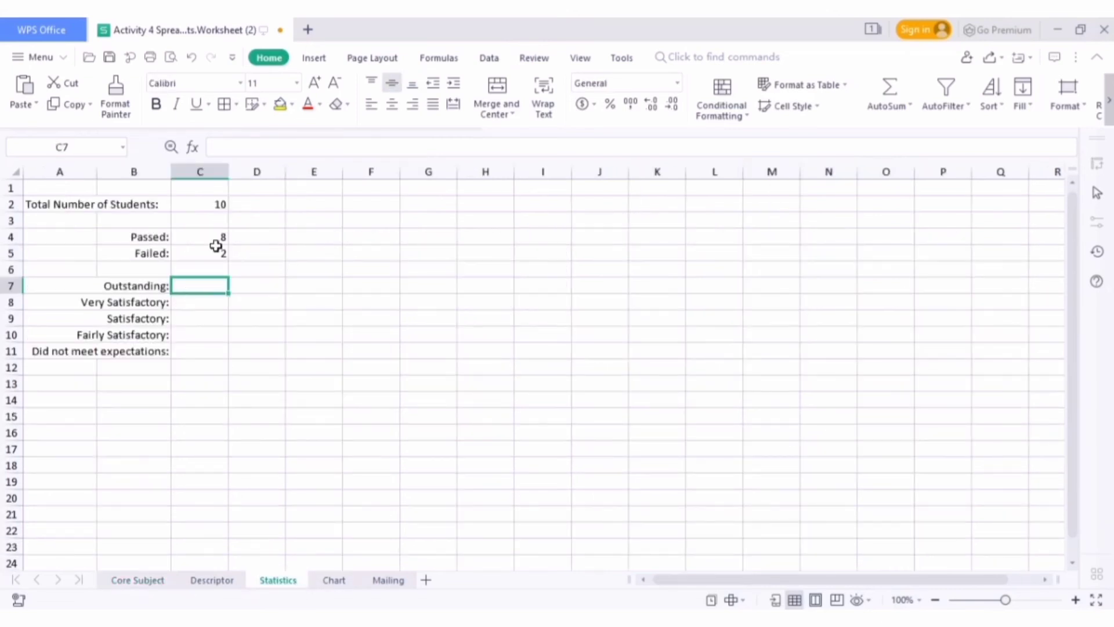
pyautogui.click(226, 147)
pyautogui.write('=COUN')
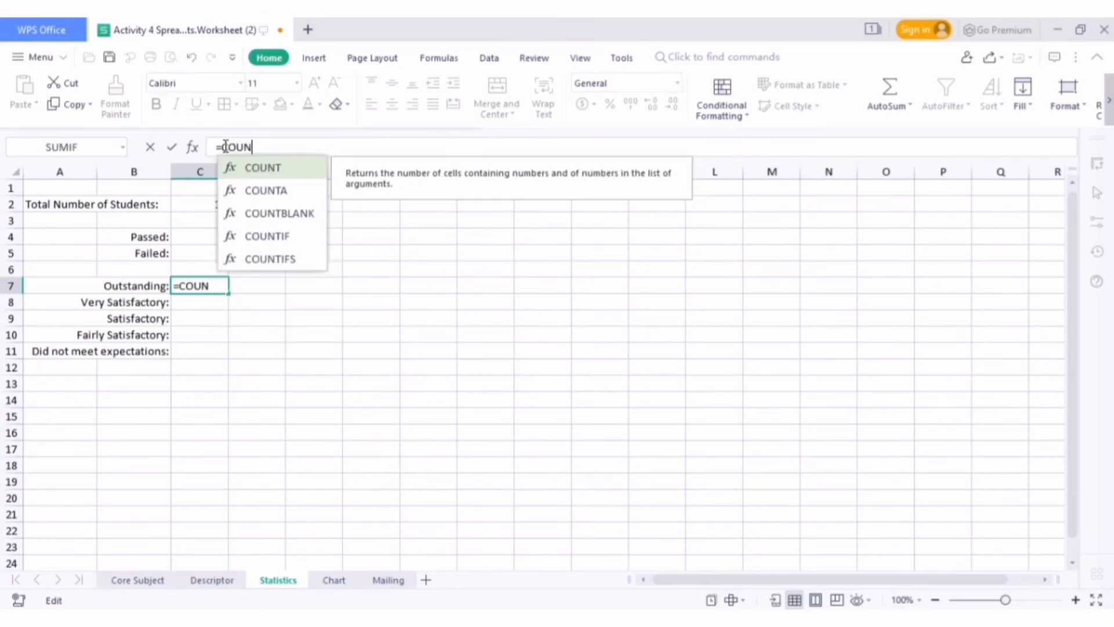
pyautogui.doubleClick(265, 236)
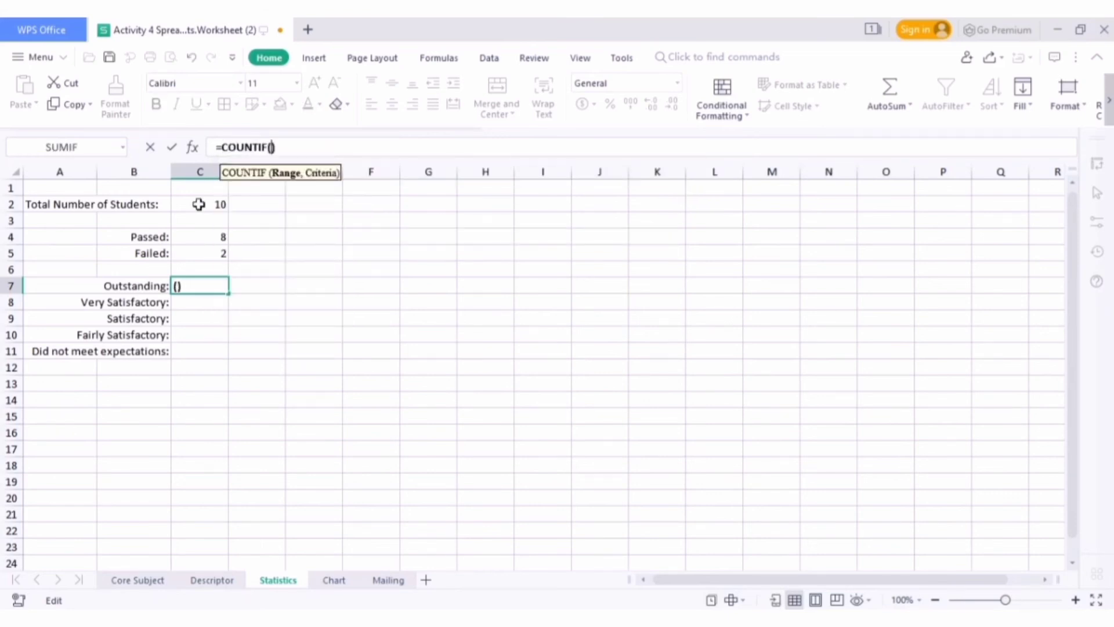
pyautogui.click(132, 579)
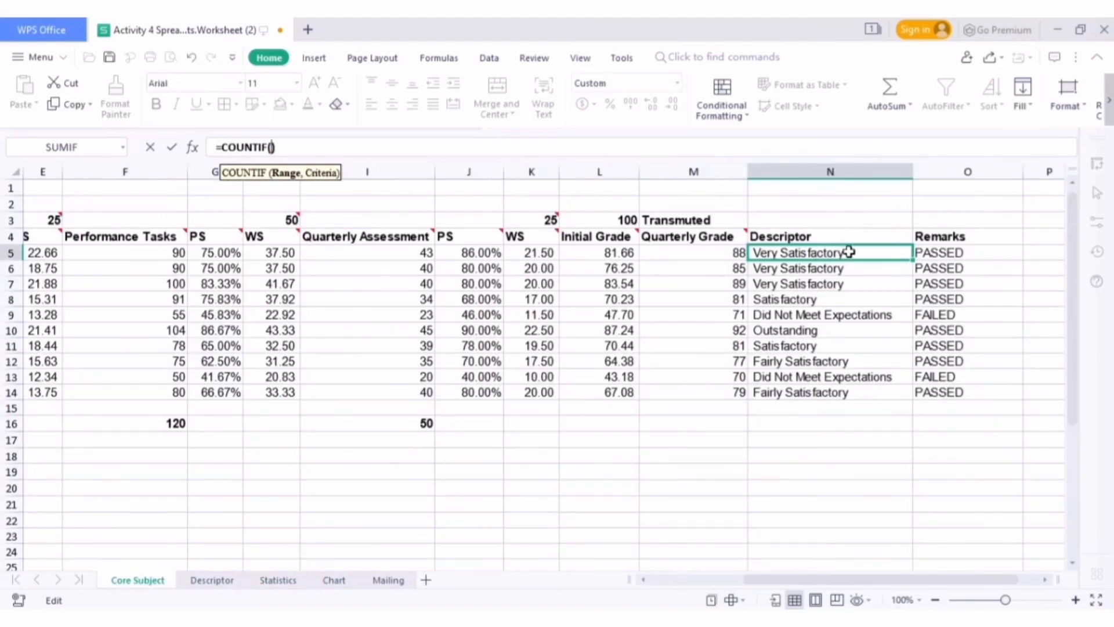
pyautogui.moveTo(849, 252); pyautogui.dragTo(845, 391)
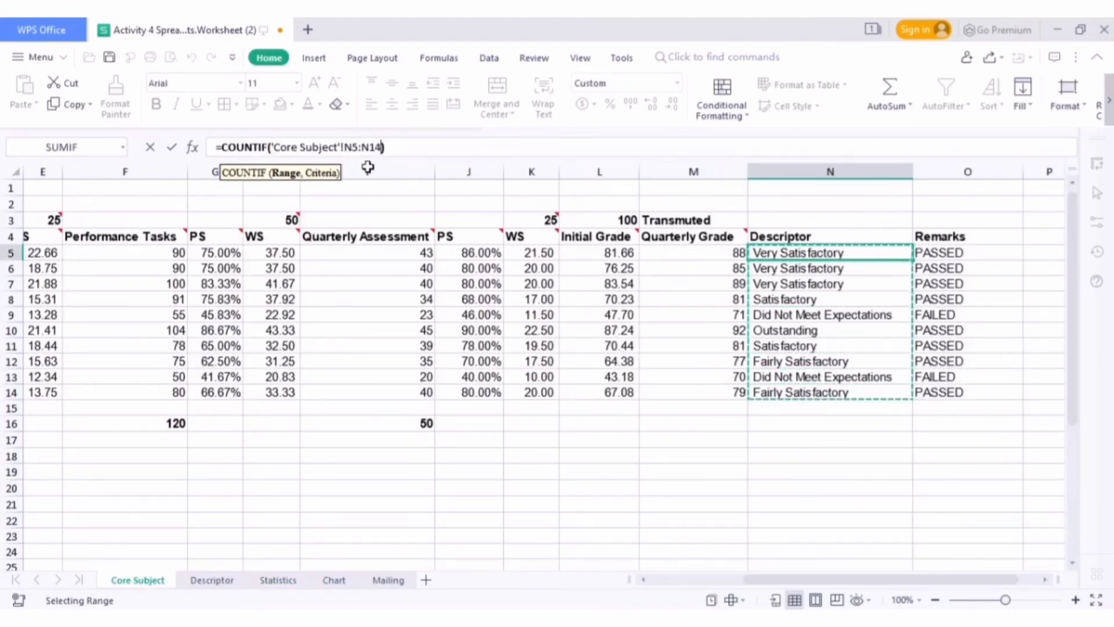
pyautogui.click(277, 580)
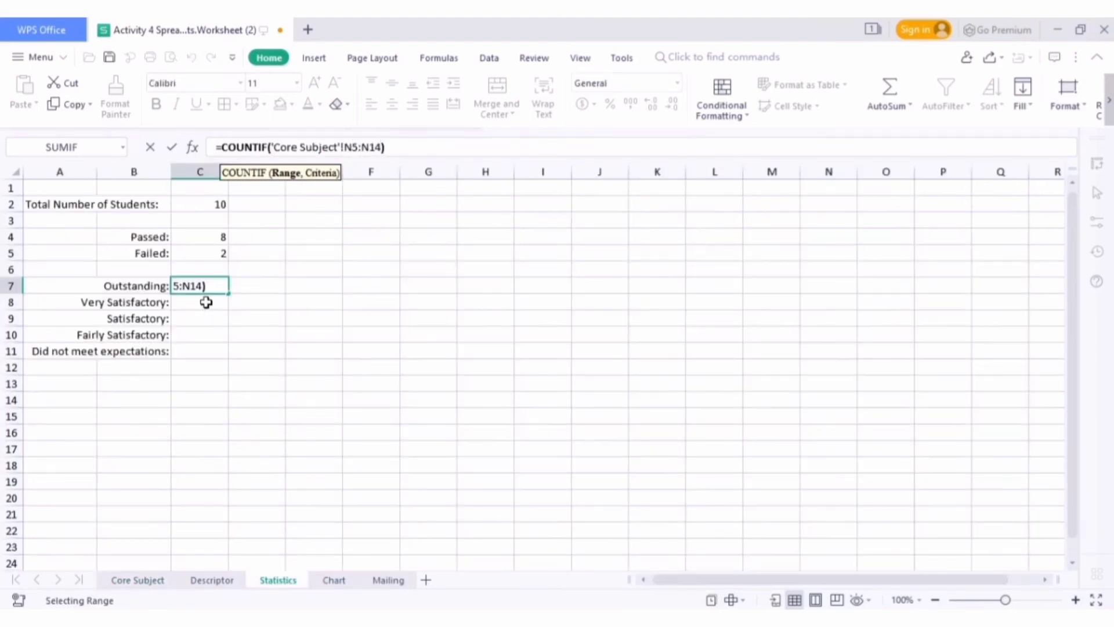
# Finish the C7 formula with "Outstanding" as the COUNTIF criterion
pyautogui.write(',')
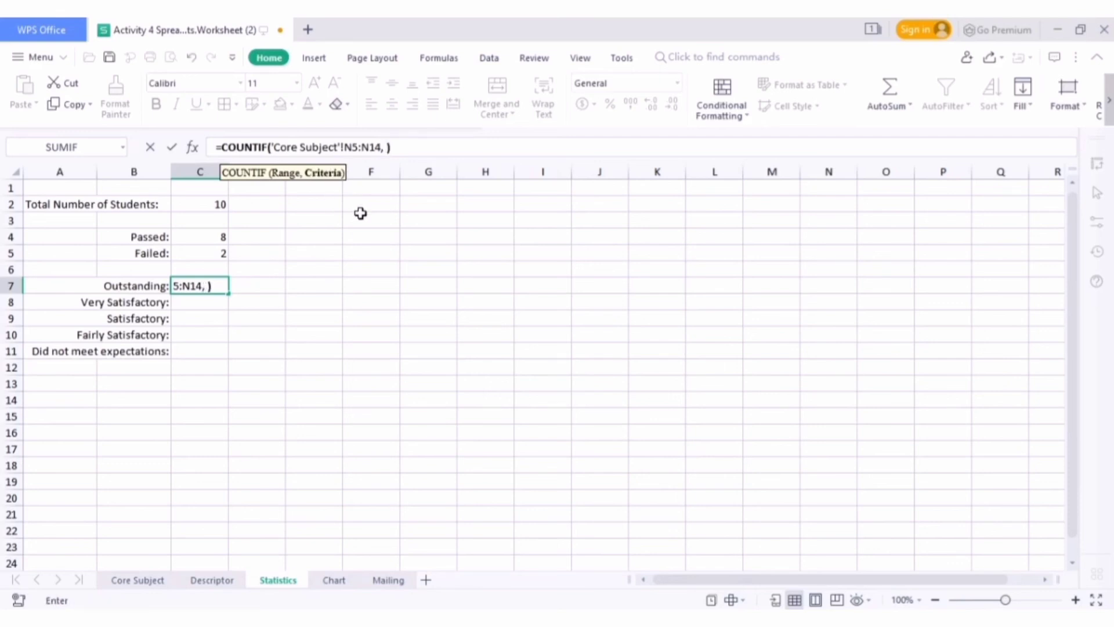
pyautogui.write(' "pu')
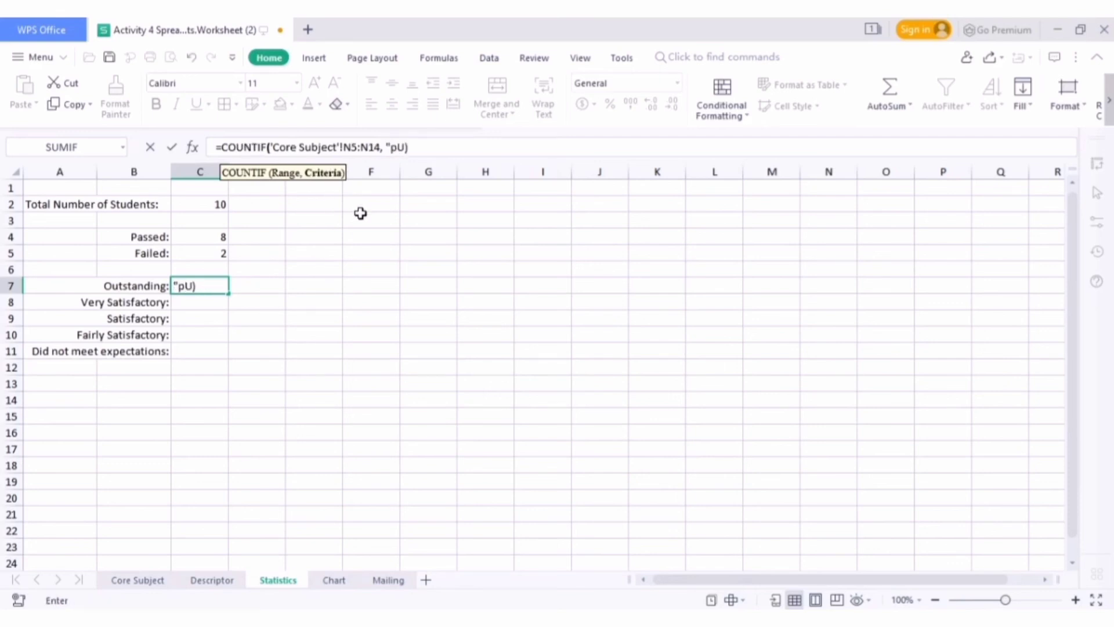
pyautogui.press('BackSpace')
pyautogui.press('BackSpace')
pyautogui.write('Outstanding')
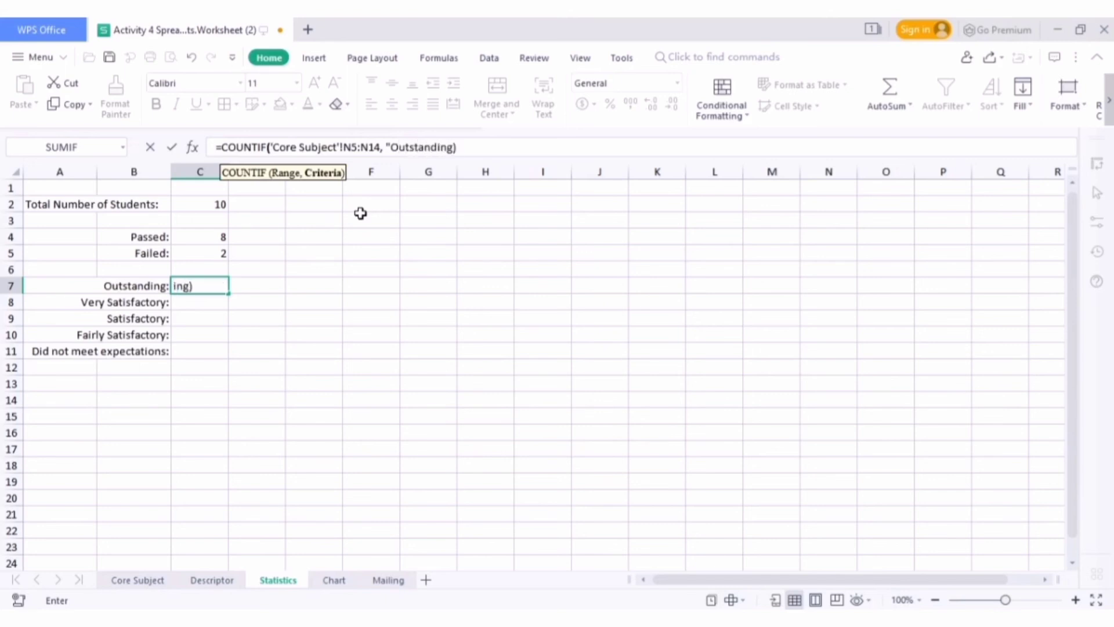
pyautogui.write('"')
pyautogui.press('Return')
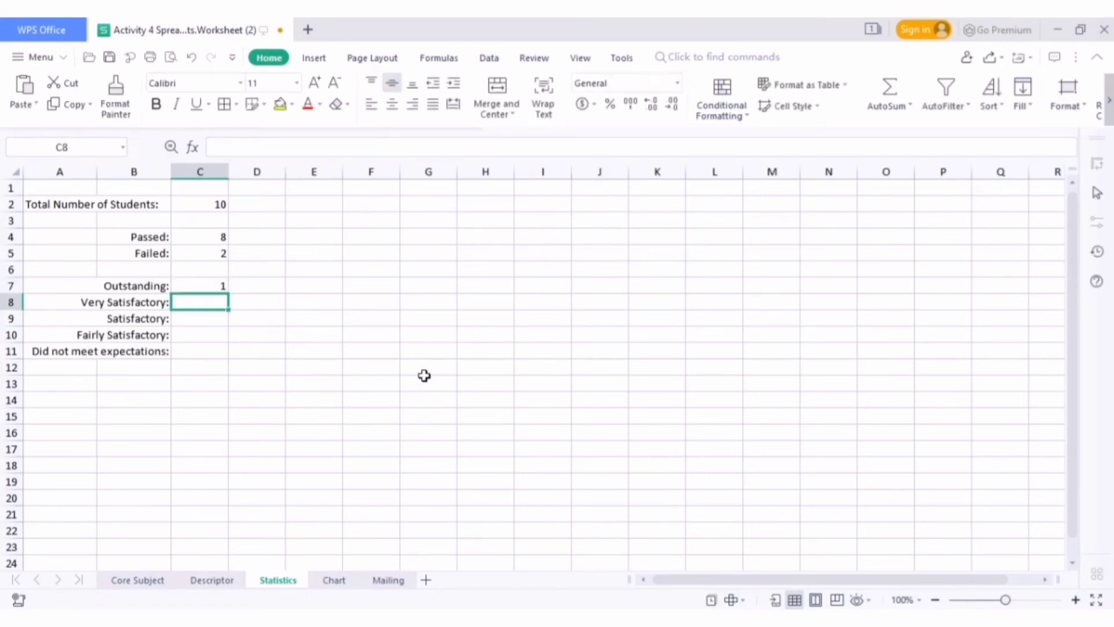
# Enter a COUNTIF formula in the Very Satisfactory cell C8 that counts "Very Satisfactory" in Core Subject N5:N14
pyautogui.click(378, 147)
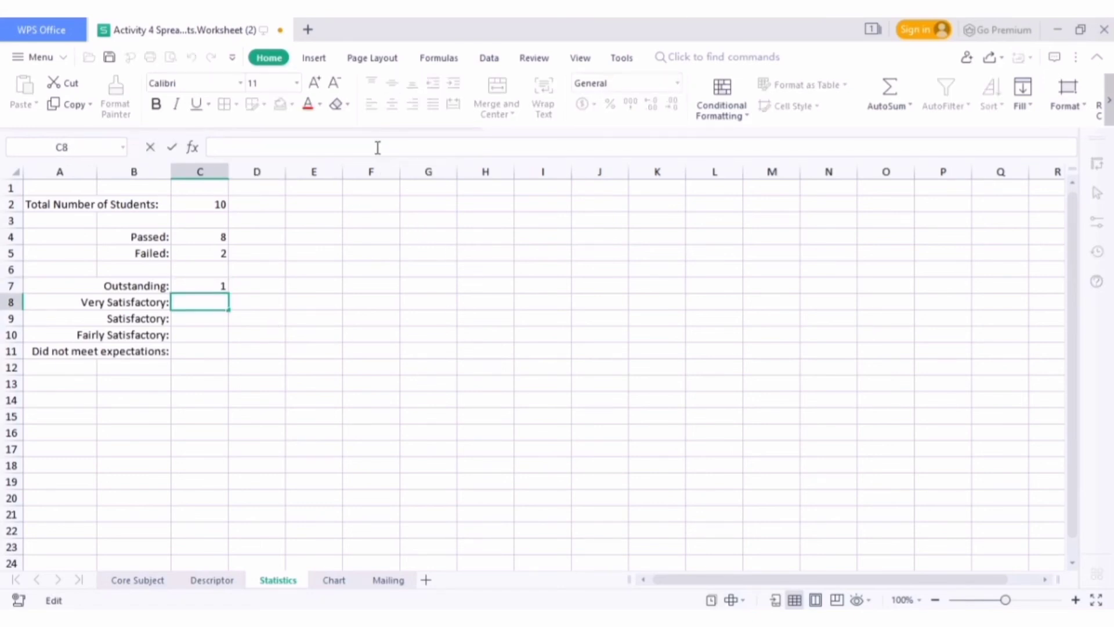
pyautogui.write('=counti')
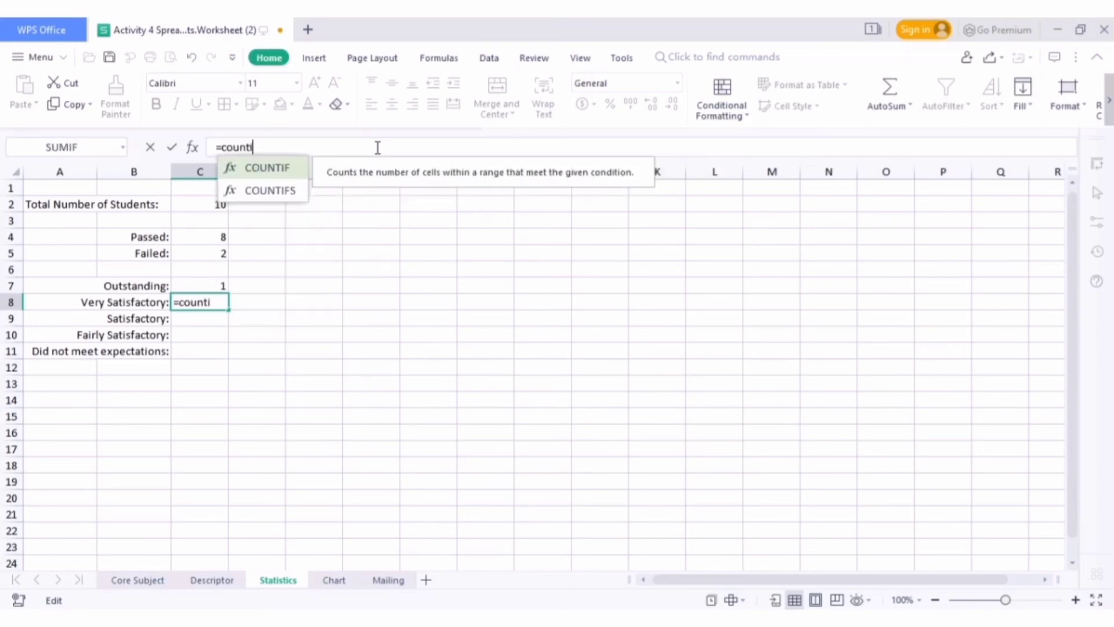
pyautogui.doubleClick(272, 168)
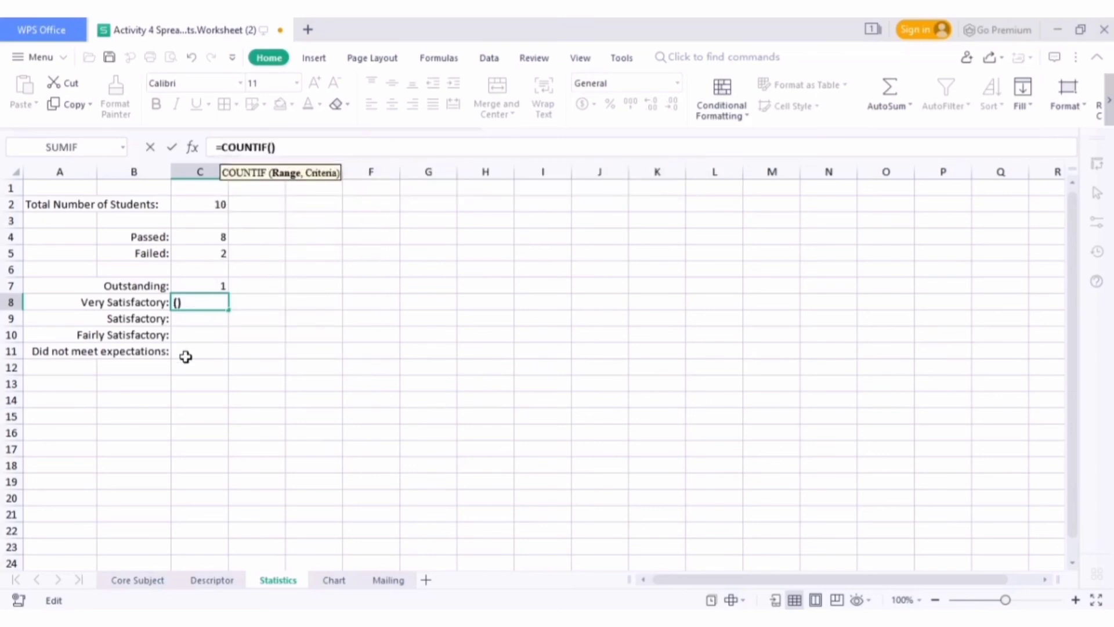
pyautogui.click(138, 579)
pyautogui.moveTo(809, 254); pyautogui.dragTo(808, 389)
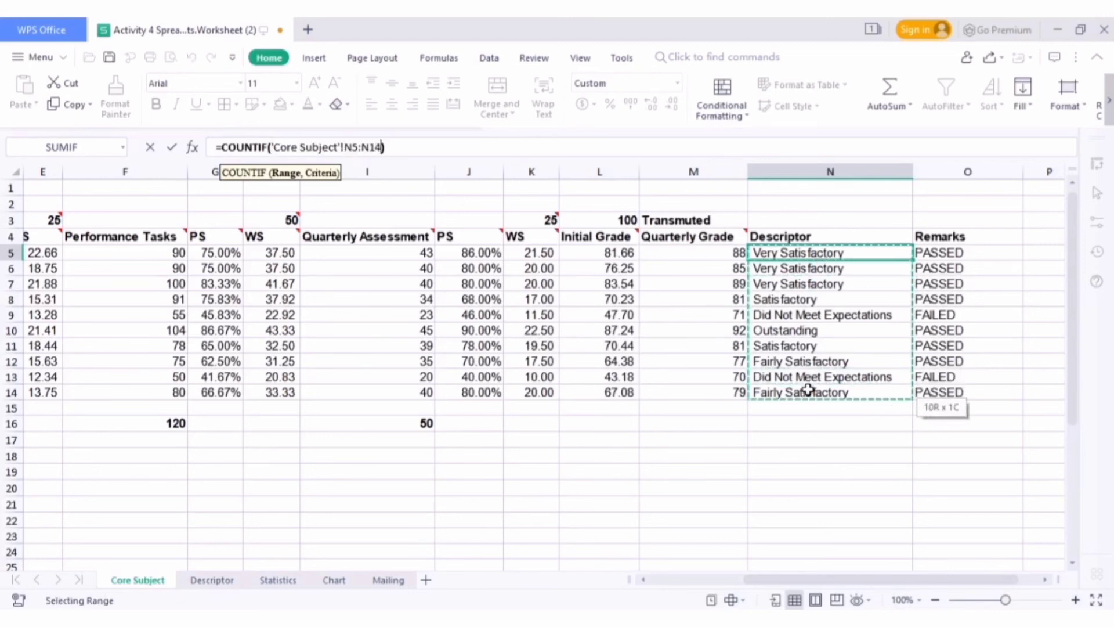
pyautogui.click(270, 581)
pyautogui.write(', ')
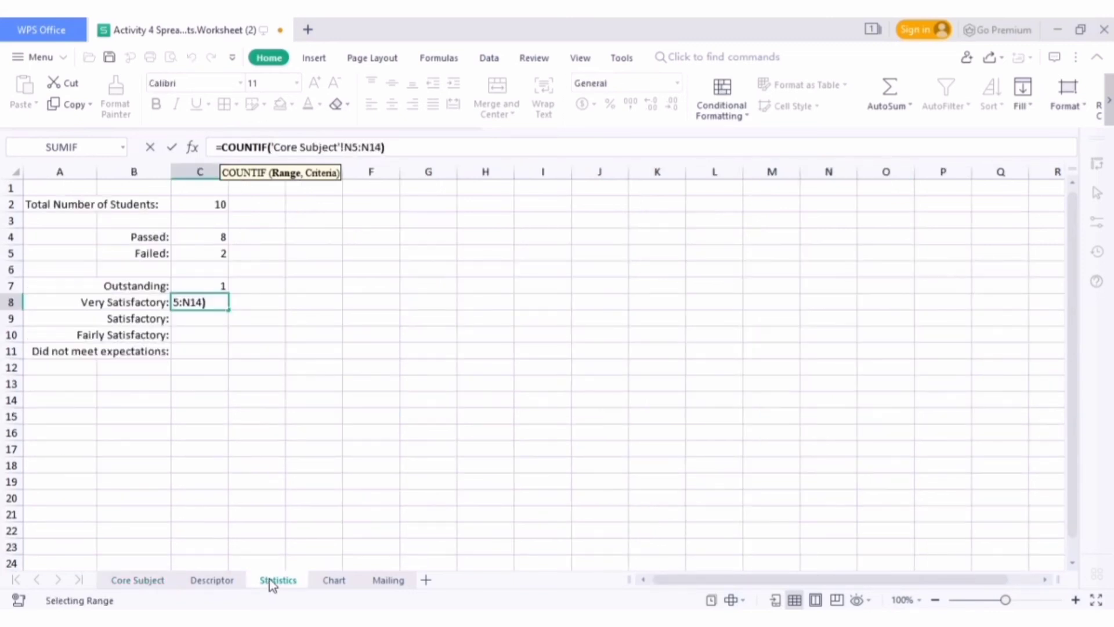
pyautogui.write('"')
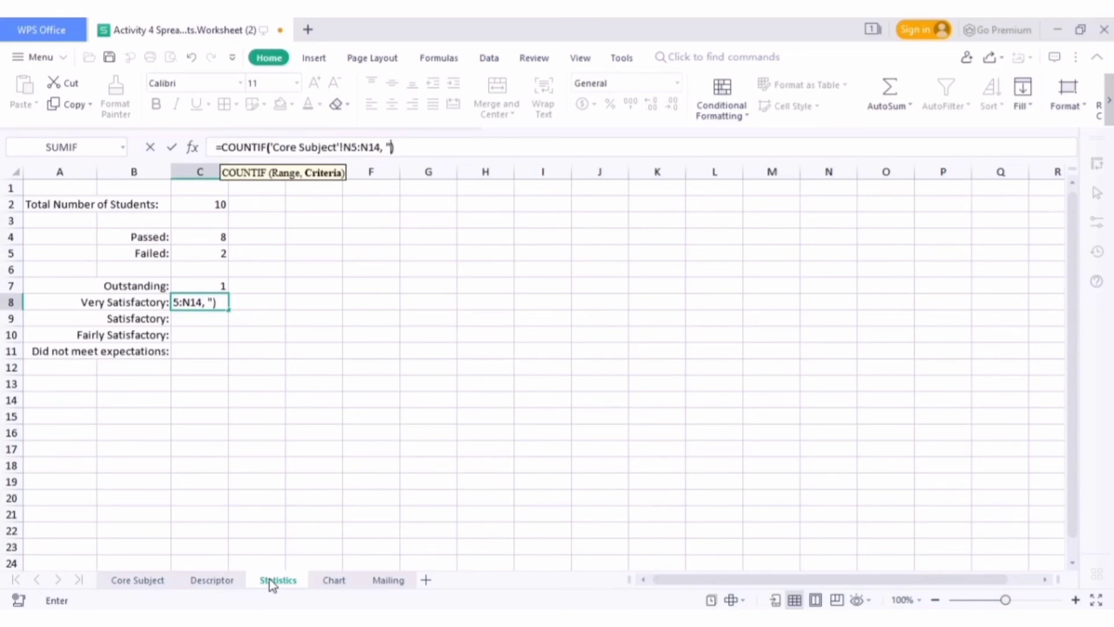
pyautogui.write('Very Satisfactory"')
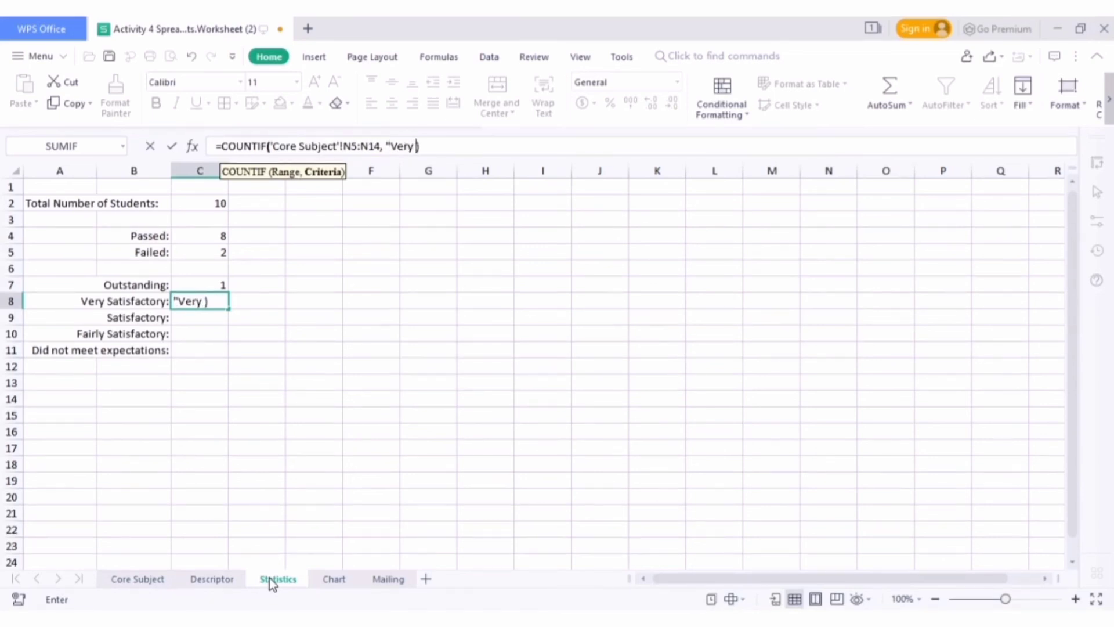
pyautogui.press('Return')
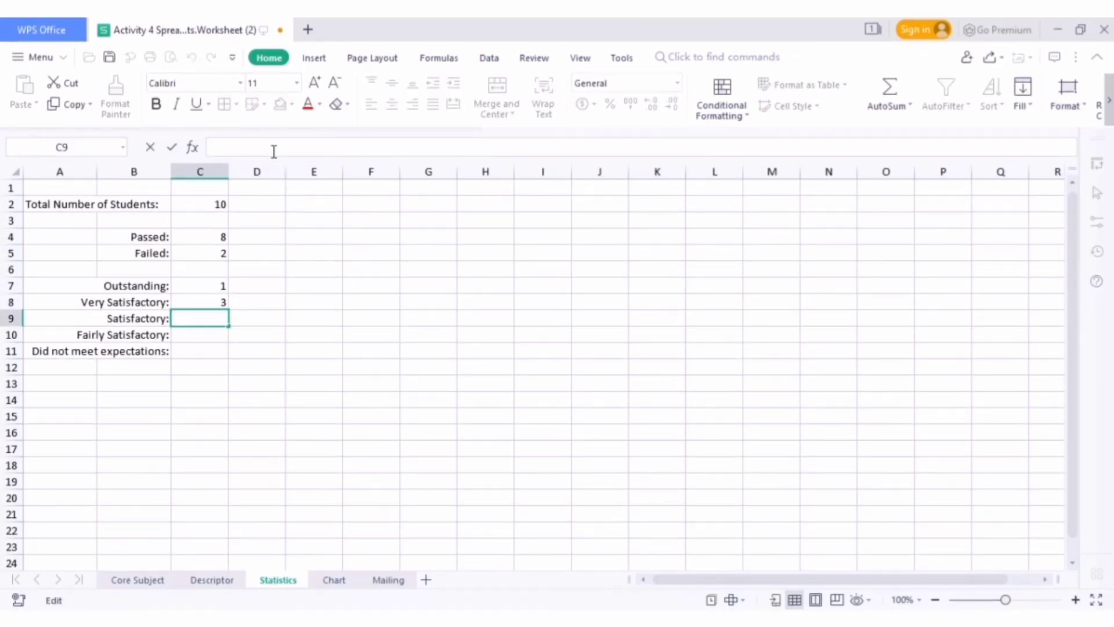
# Enter a COUNTIF formula in the Satisfactory cell C9 that counts "Satisfactory" in Core Subject N5:N14
pyautogui.write('=COUNTIF(')
pyautogui.click(137, 579)
pyautogui.moveTo(824, 253); pyautogui.dragTo(869, 390)
pyautogui.write(', "Satisfactory"')
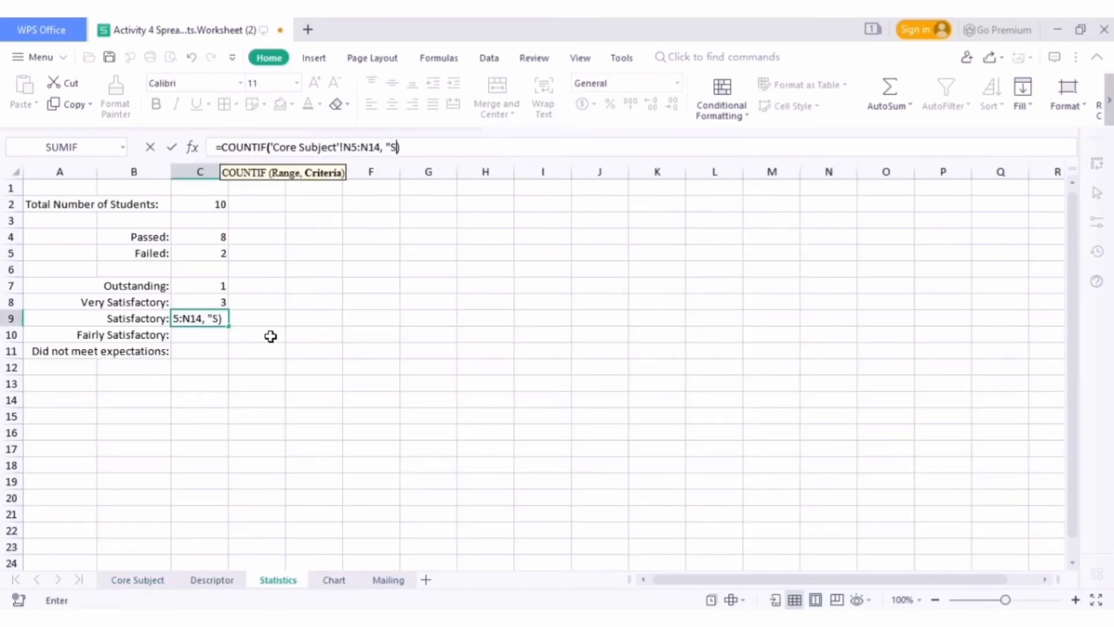
pyautogui.press('Return')
# Enter a COUNTIF formula in the Fairly Satisfactory cell C10 that counts "Fairly Satisfactory" in Core Subject N5:N14
pyautogui.write('=COUNTIF(')
pyautogui.click(138, 580)
pyautogui.moveTo(857, 253); pyautogui.dragTo(869, 390)
pyautogui.write(', "Fairly Satisfactory"')
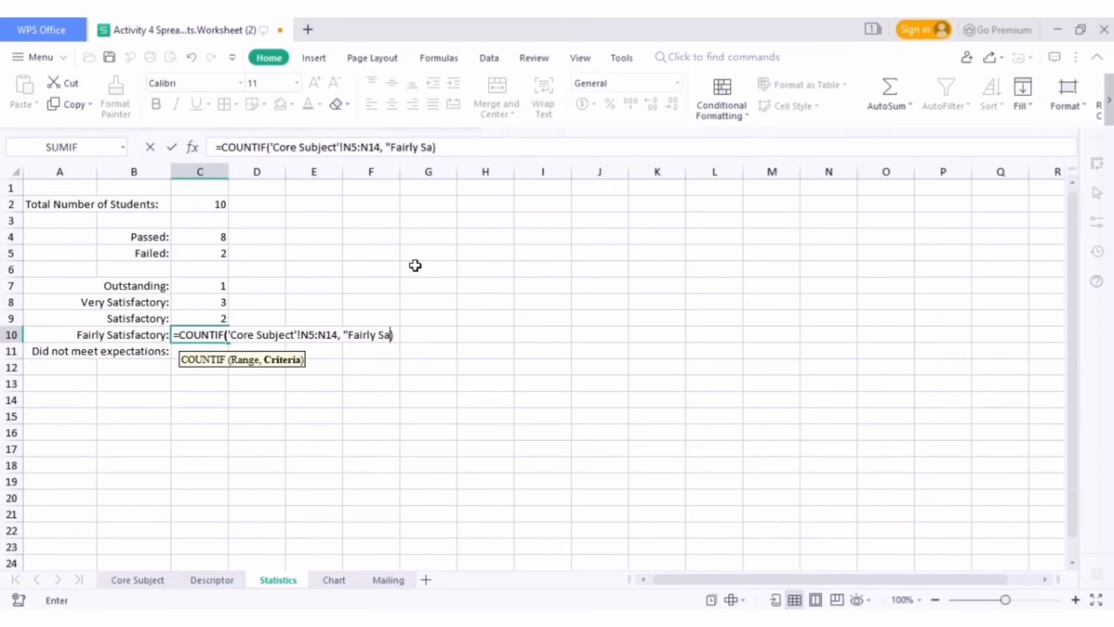
pyautogui.press('Return')
# Enter a COUNTIF formula in cell C11 that counts "Did not meet expectations" in Core Subject N5:N14
pyautogui.write('=count')
pyautogui.doubleClick(256, 439)
pyautogui.click(168, 581)
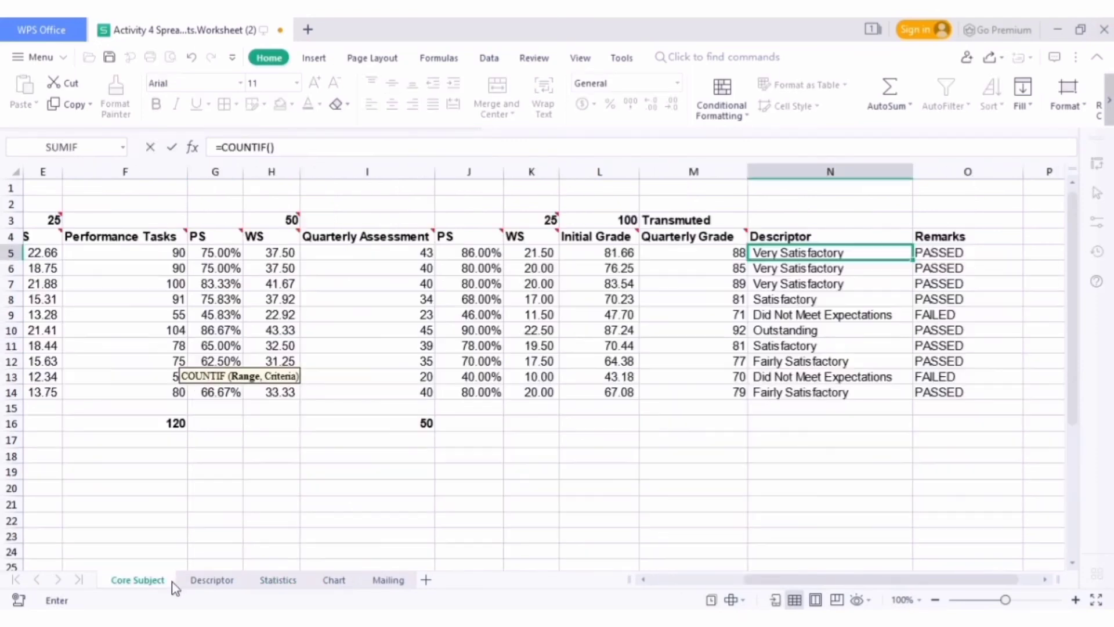
pyautogui.moveTo(795, 246); pyautogui.dragTo(801, 390)
pyautogui.click(287, 583)
pyautogui.write(', "Did not meet expectations"')
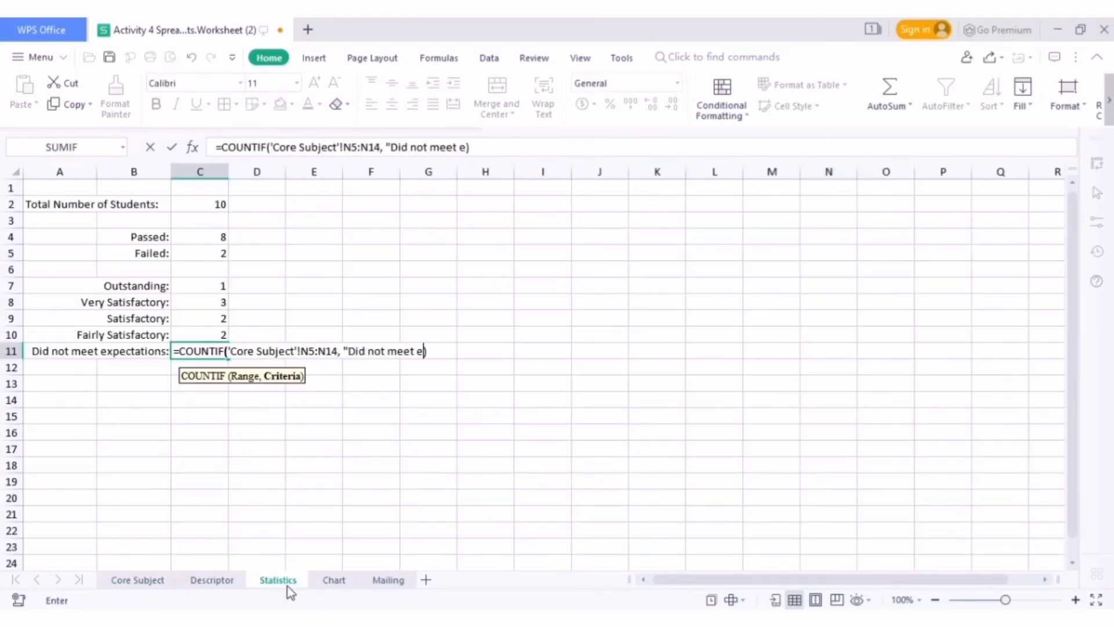
pyautogui.press('Return')
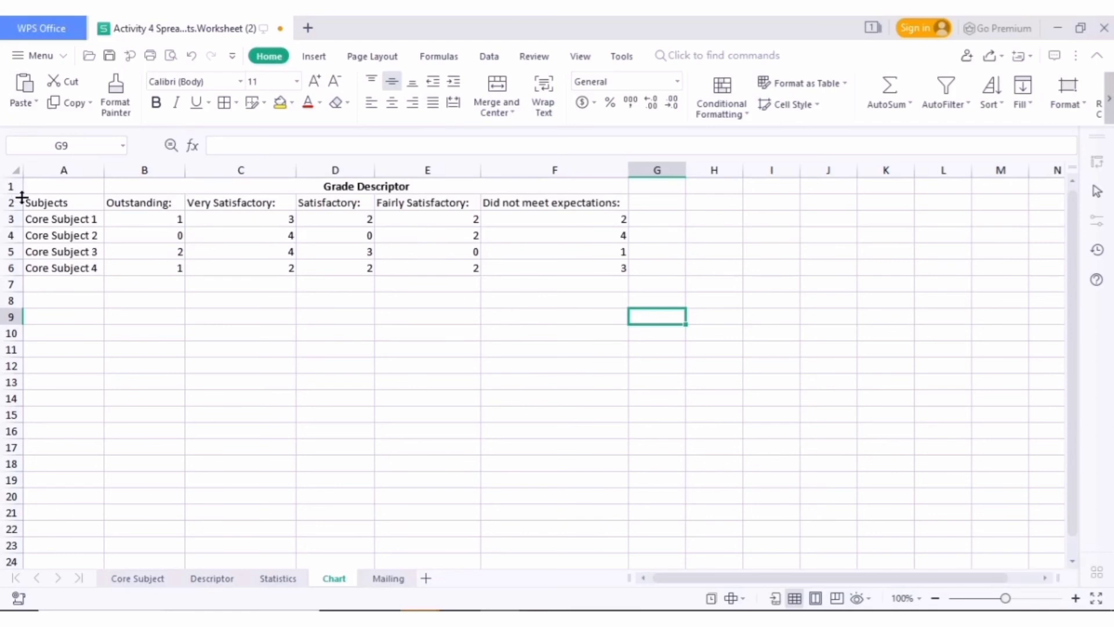
# Insert a 2-D clustered column chart from the grade descriptor table A2:F6 on the Chart sheet
pyautogui.moveTo(24, 198); pyautogui.dragTo(524, 262)
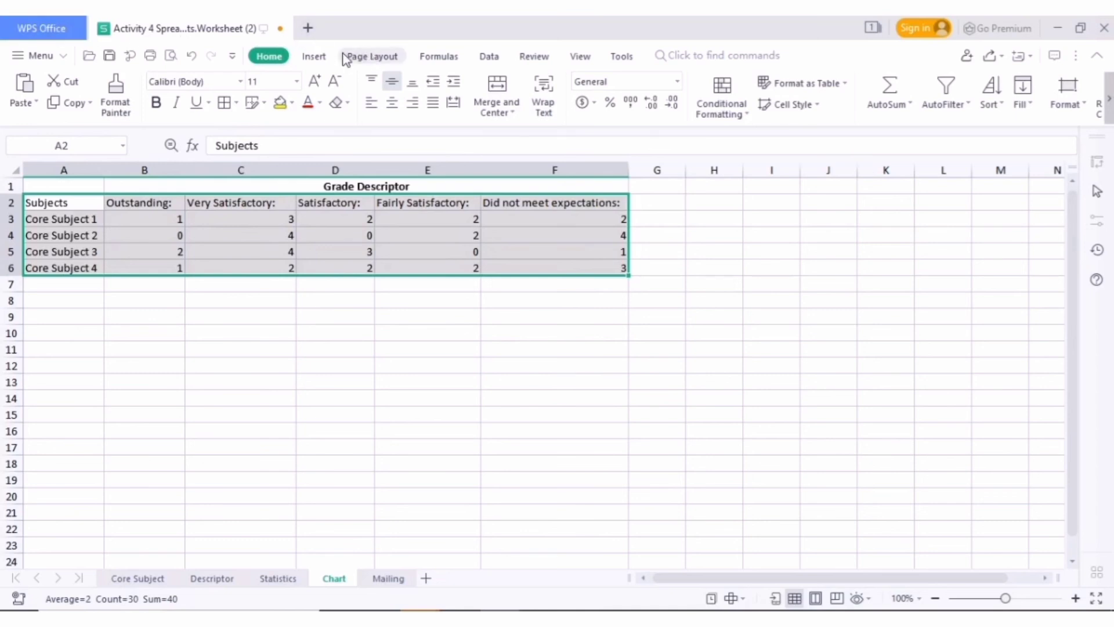
pyautogui.click(313, 56)
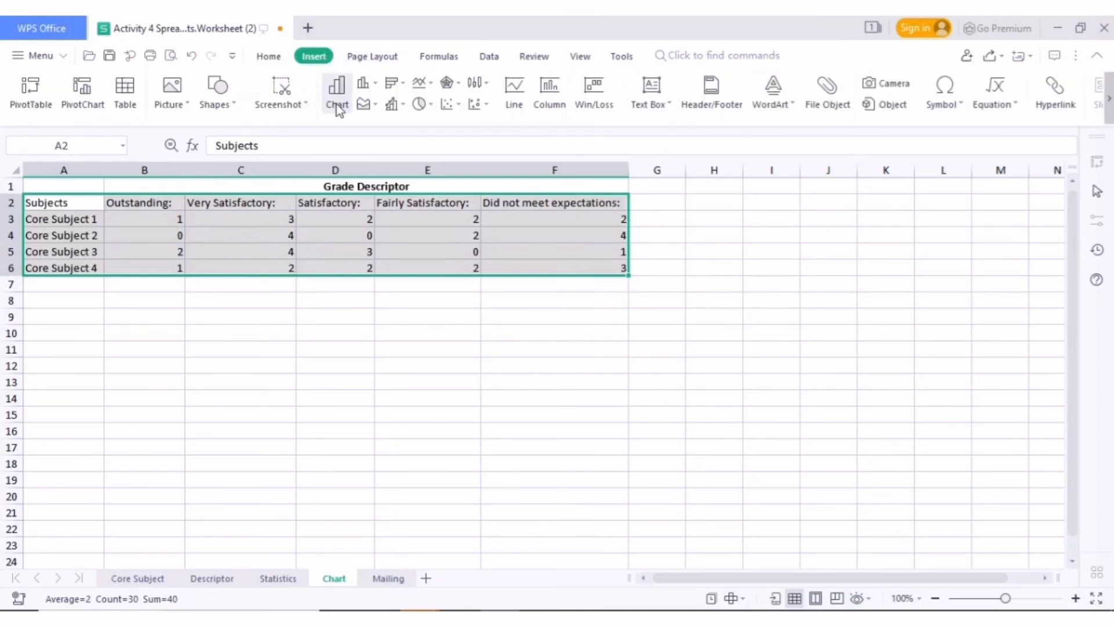
pyautogui.click(374, 87)
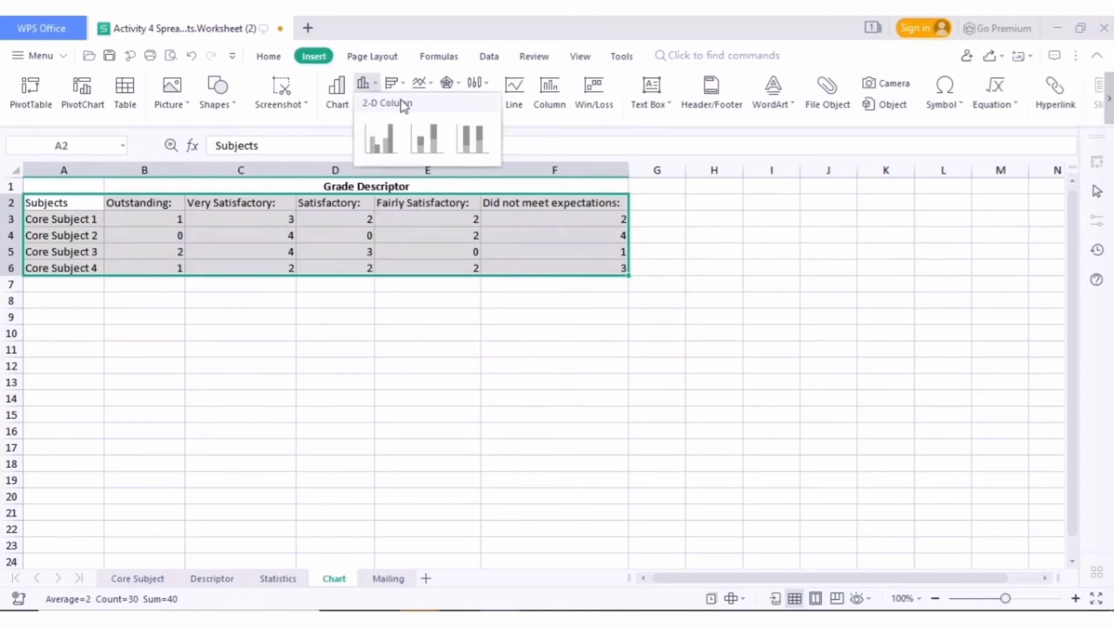
pyautogui.click(384, 152)
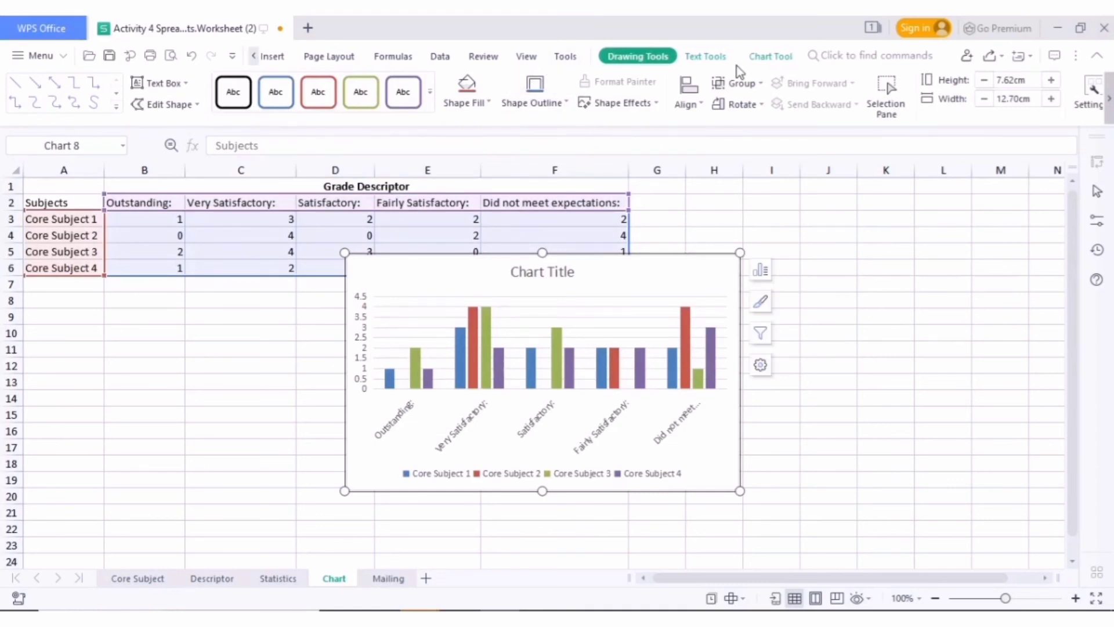
# Switch the chart's rows and columns to group the bars by core subject, and add axis titles
pyautogui.click(771, 57)
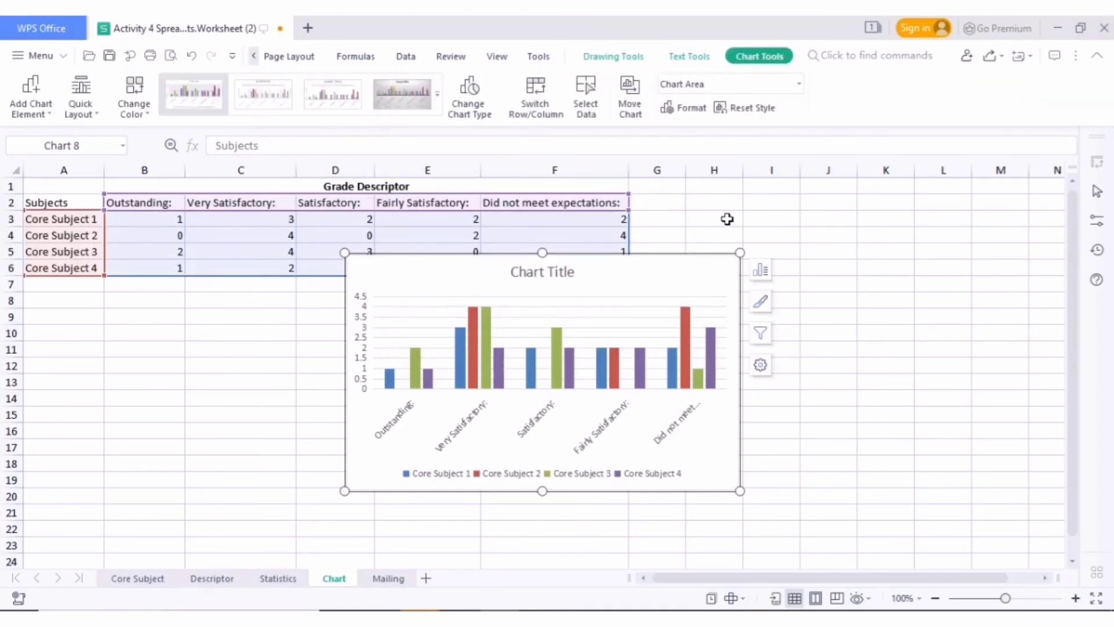
pyautogui.click(537, 115)
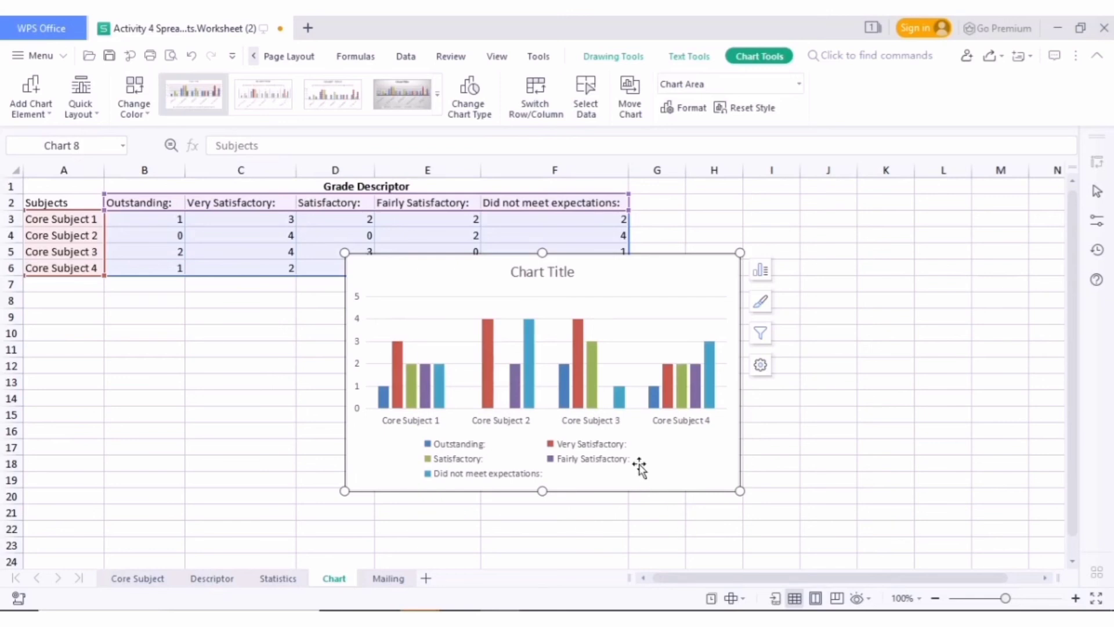
pyautogui.click(761, 272)
pyautogui.click(819, 314)
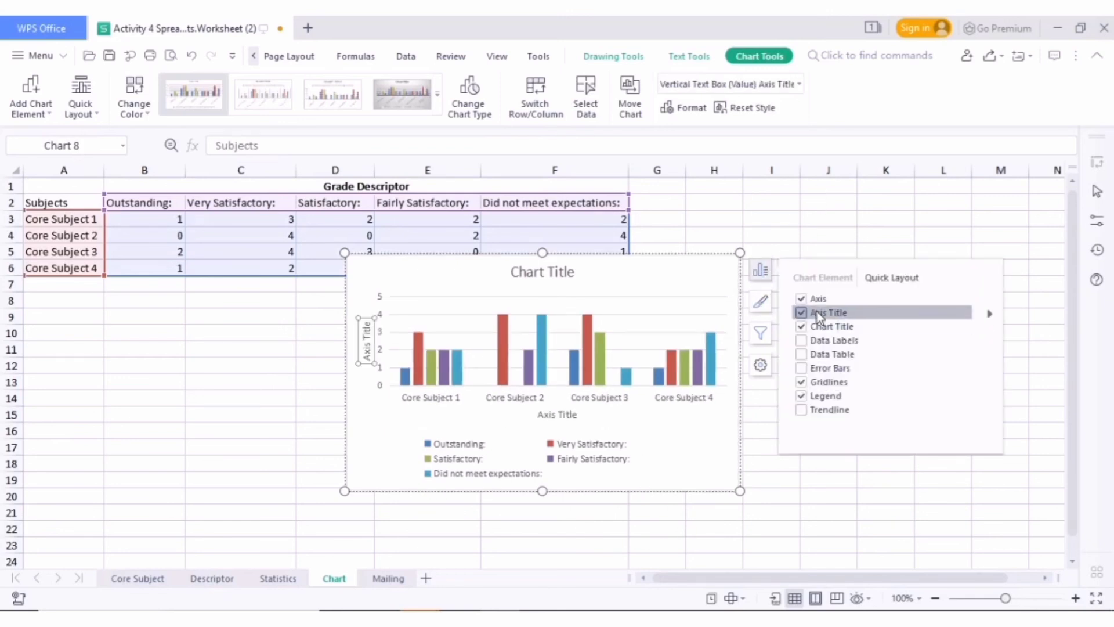
# Change the chart's vertical axis title to "No of Students"
pyautogui.click(367, 323)
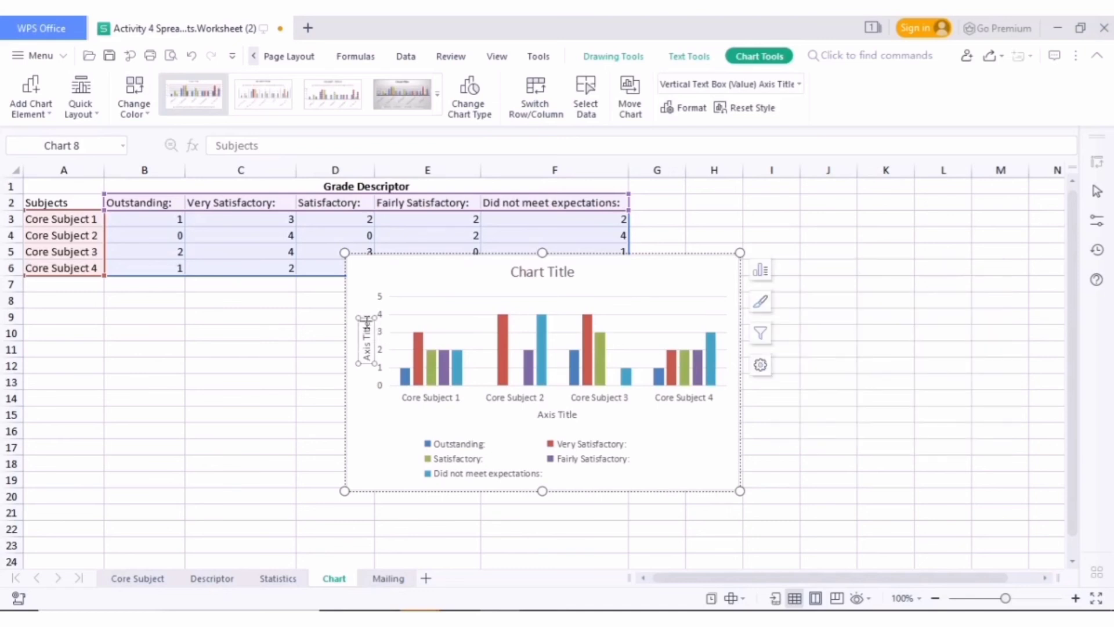
pyautogui.press('BackSpace')
pyautogui.press('BackSpace')
pyautogui.press('BackSpace')
pyautogui.press('BackSpace')
pyautogui.press('BackSpace')
pyautogui.press('BackSpace')
pyautogui.press('BackSpace')
pyautogui.press('BackSpace')
pyautogui.press('BackSpace')
pyautogui.press('BackSpace')
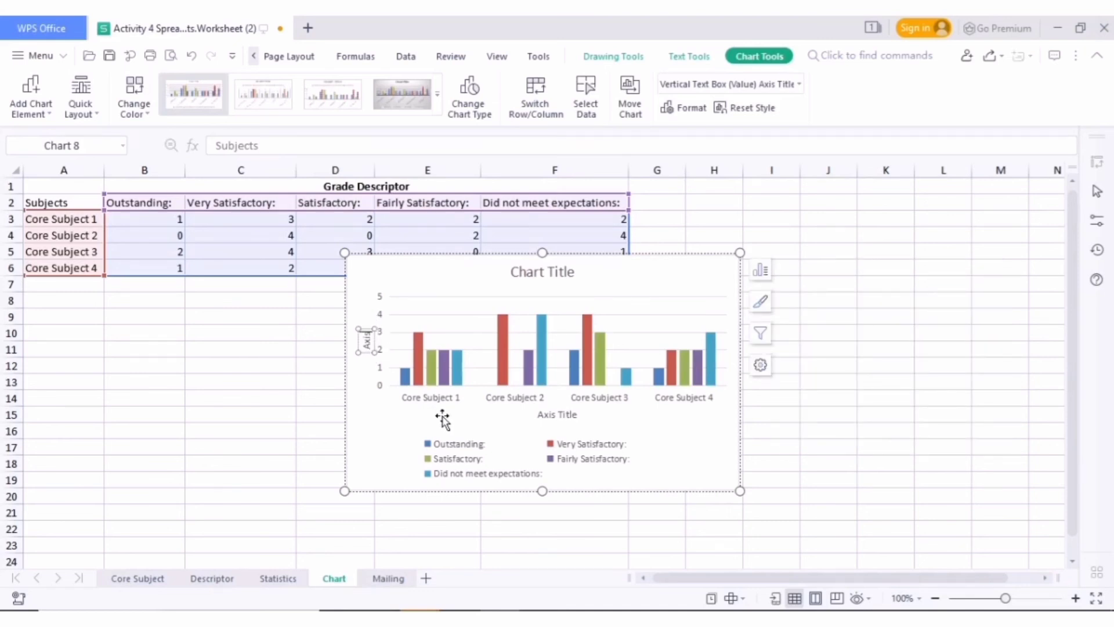
pyautogui.write('No of Students')
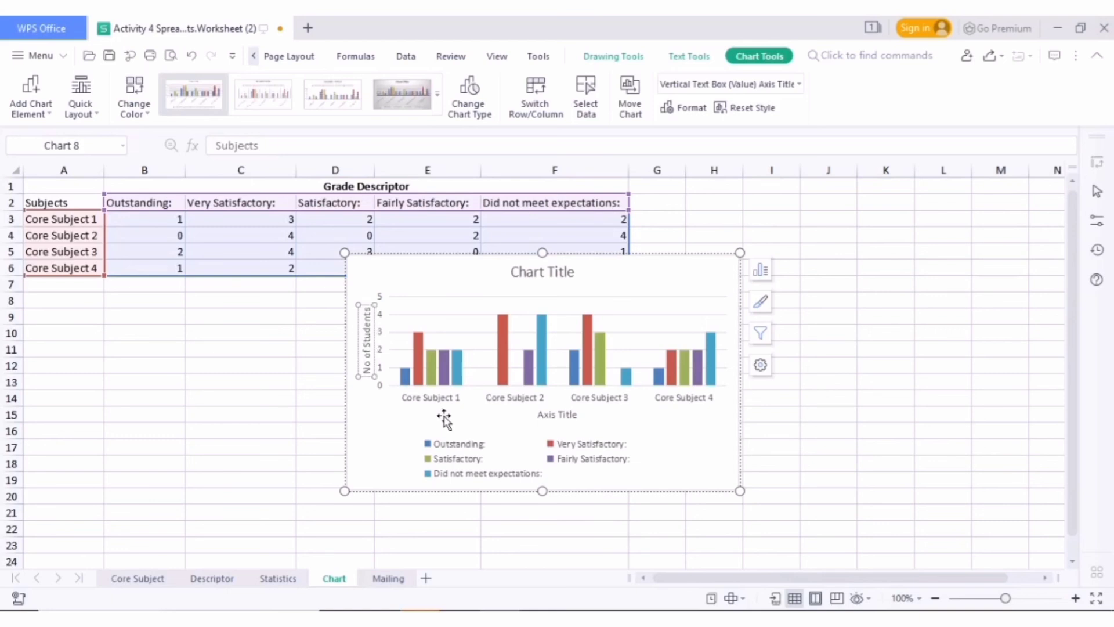
# Change the chart's horizontal axis title to "Subjects"
pyautogui.click(568, 414)
pyautogui.click(578, 416)
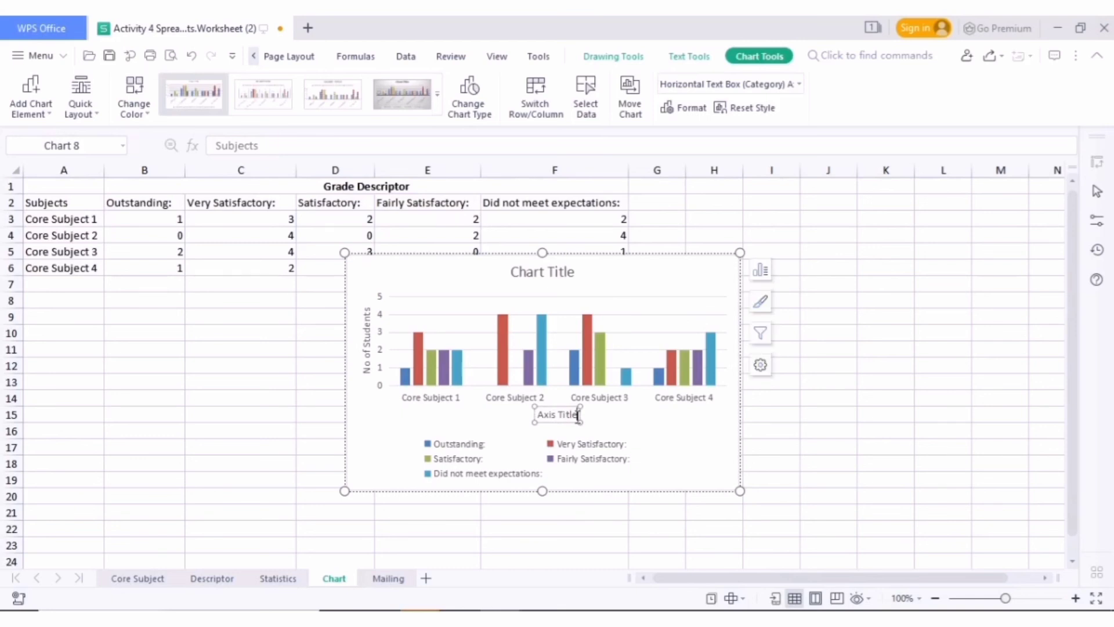
pyautogui.press('BackSpace')
pyautogui.press('BackSpace')
pyautogui.press('BackSpace')
pyautogui.press('BackSpace')
pyautogui.press('BackSpace')
pyautogui.press('BackSpace')
pyautogui.press('BackSpace')
pyautogui.press('BackSpace')
pyautogui.press('BackSpace')
pyautogui.press('BackSpace')
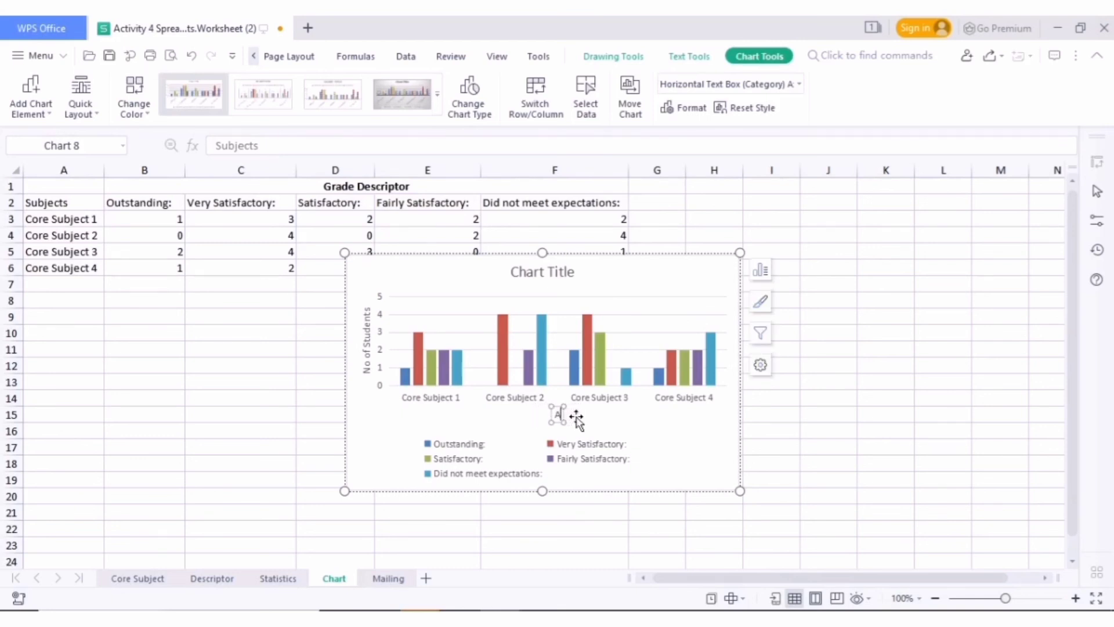
pyautogui.write('Subjec')
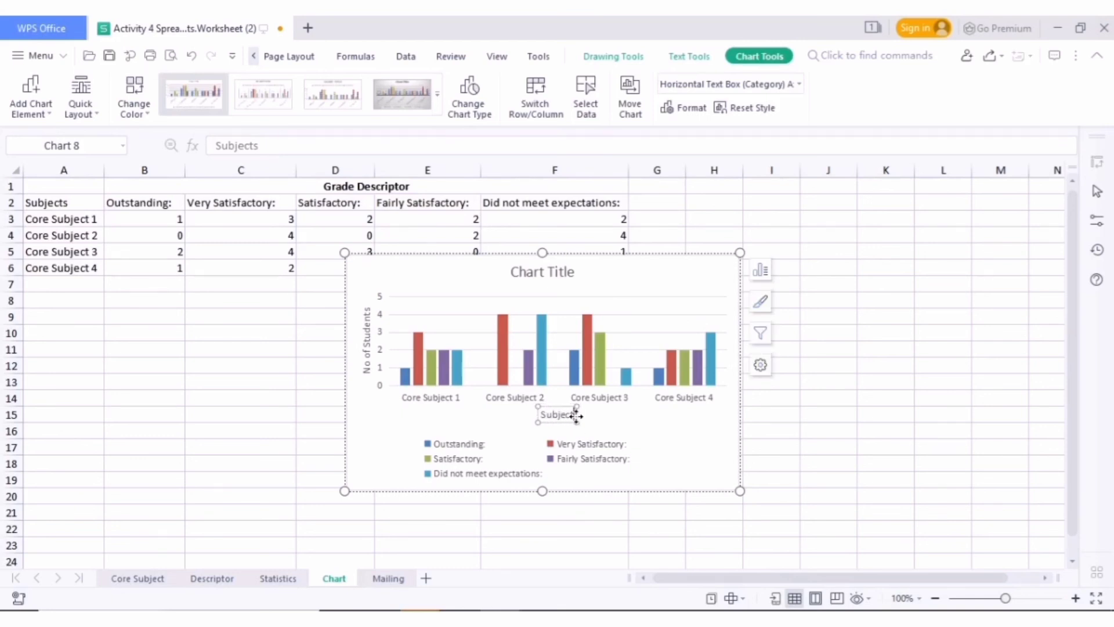
pyautogui.write('ts')
# Change the chart's main title to "Grade Statistics"
pyautogui.click(573, 273)
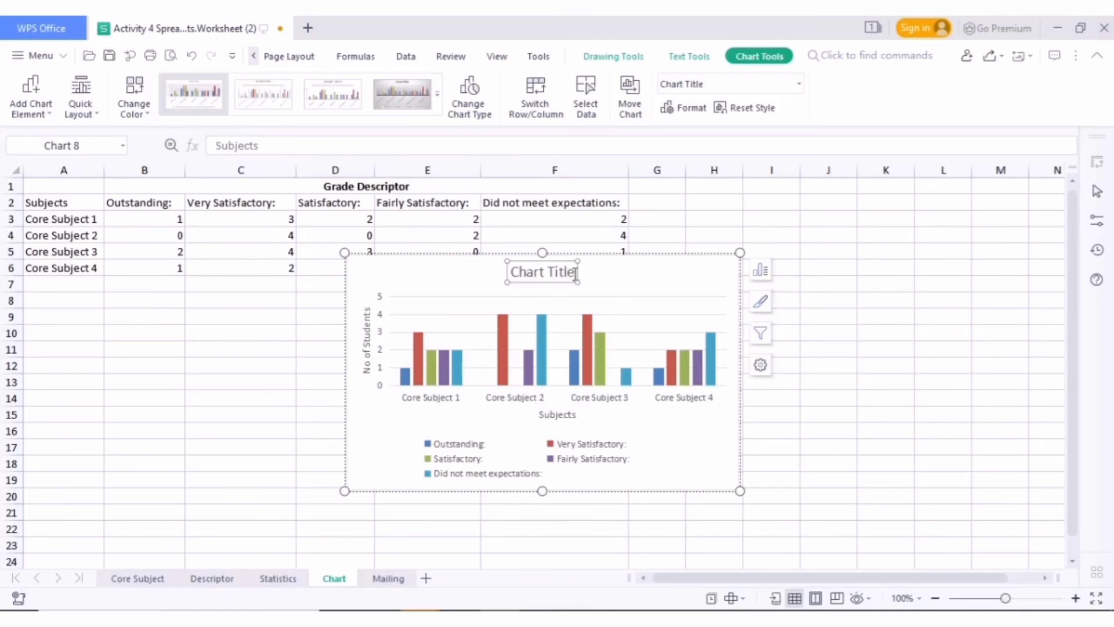
pyautogui.moveTo(575, 273); pyautogui.dragTo(573, 272)
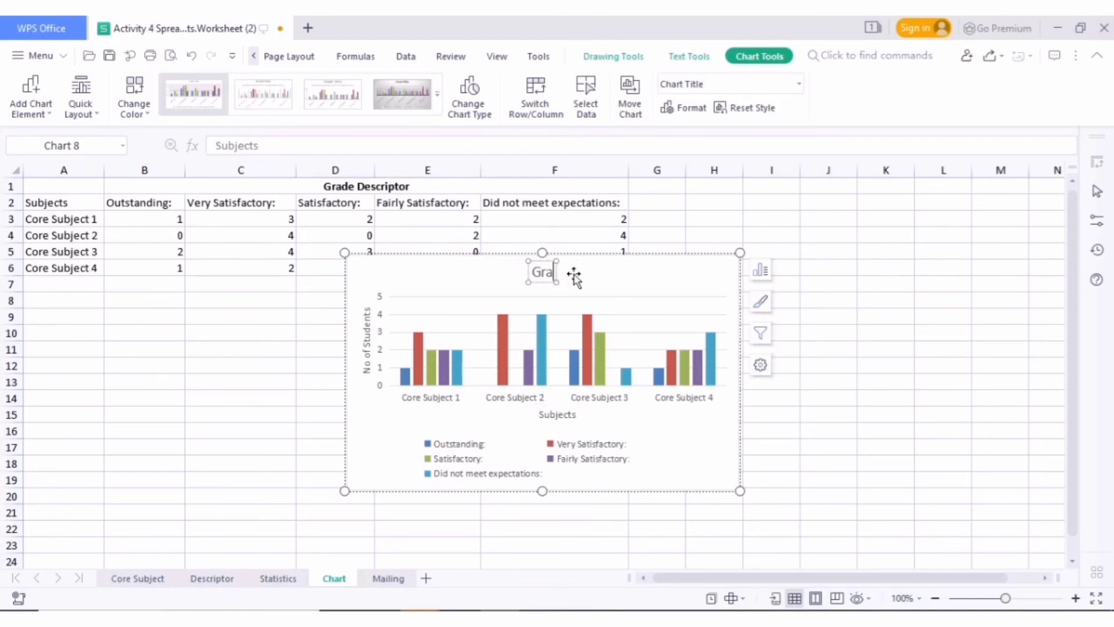
pyautogui.write('de Stat')
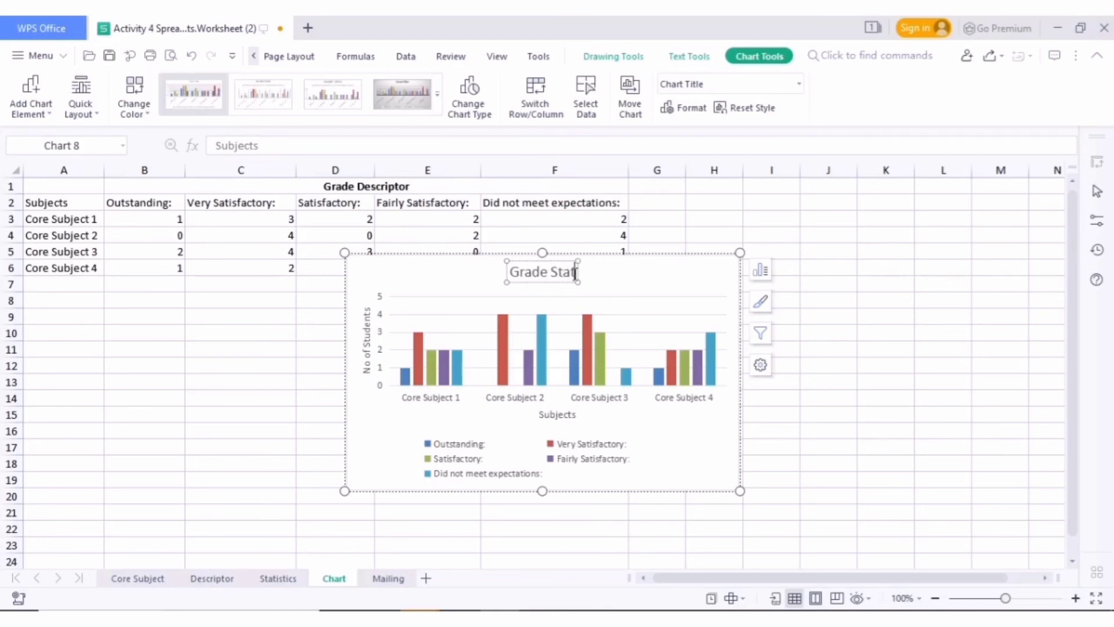
pyautogui.write('istics')
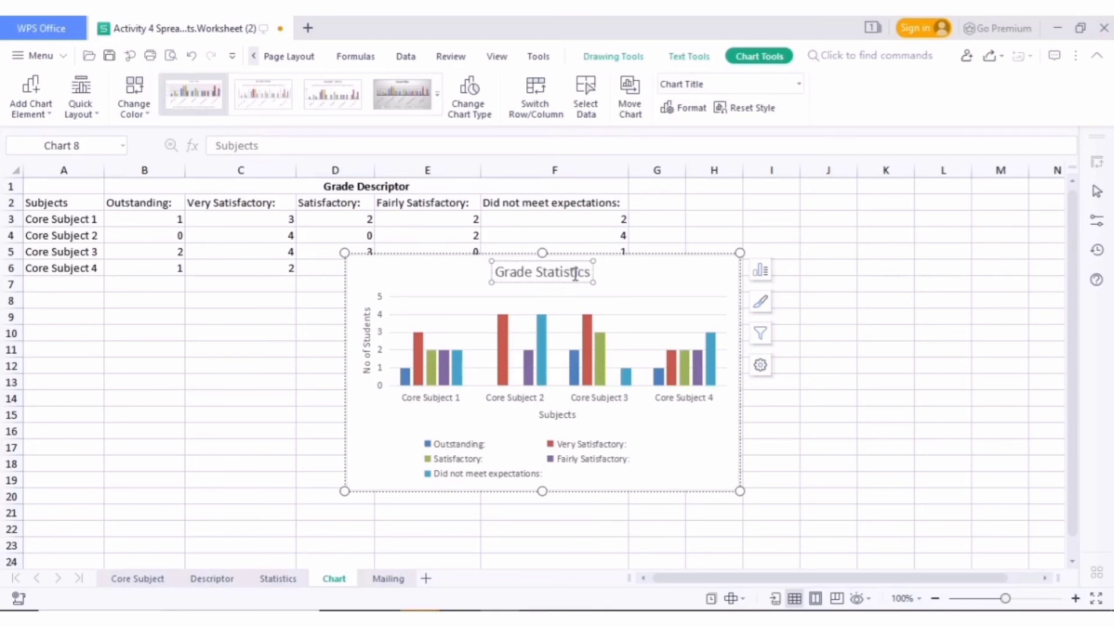
pyautogui.click(850, 419)
# Move the chart beside the grade descriptor table so it covers about columns G to M, starting at row 1
pyautogui.moveTo(623, 279); pyautogui.dragTo(816, 274)
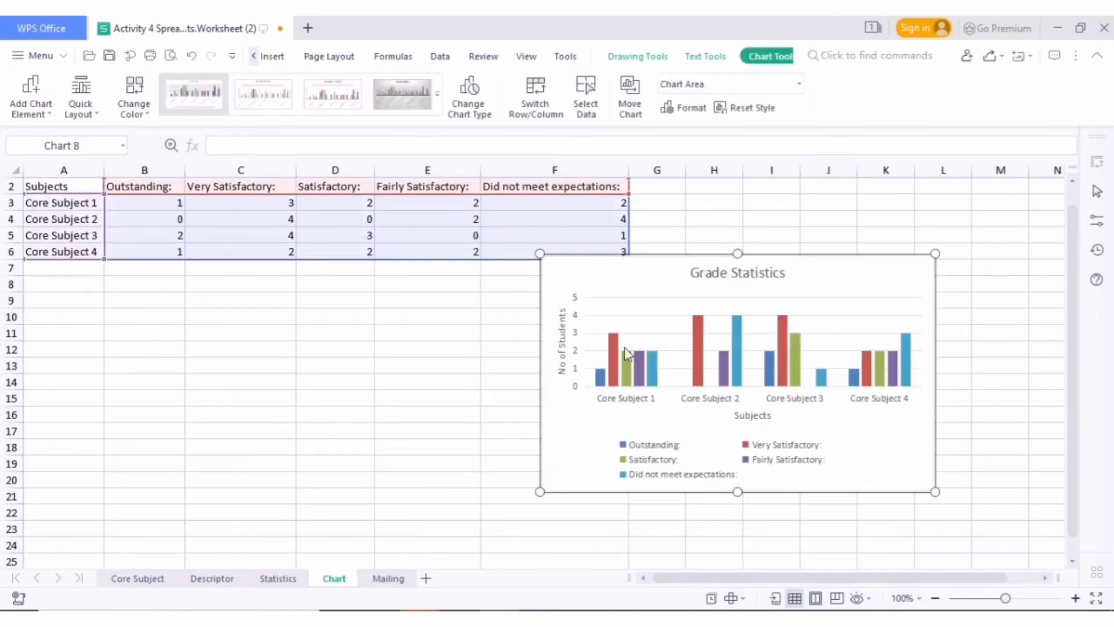
pyautogui.moveTo(621, 279); pyautogui.dragTo(736, 204)
pyautogui.moveTo(722, 582); pyautogui.dragTo(786, 584)
pyautogui.scroll(1, 751, 482)
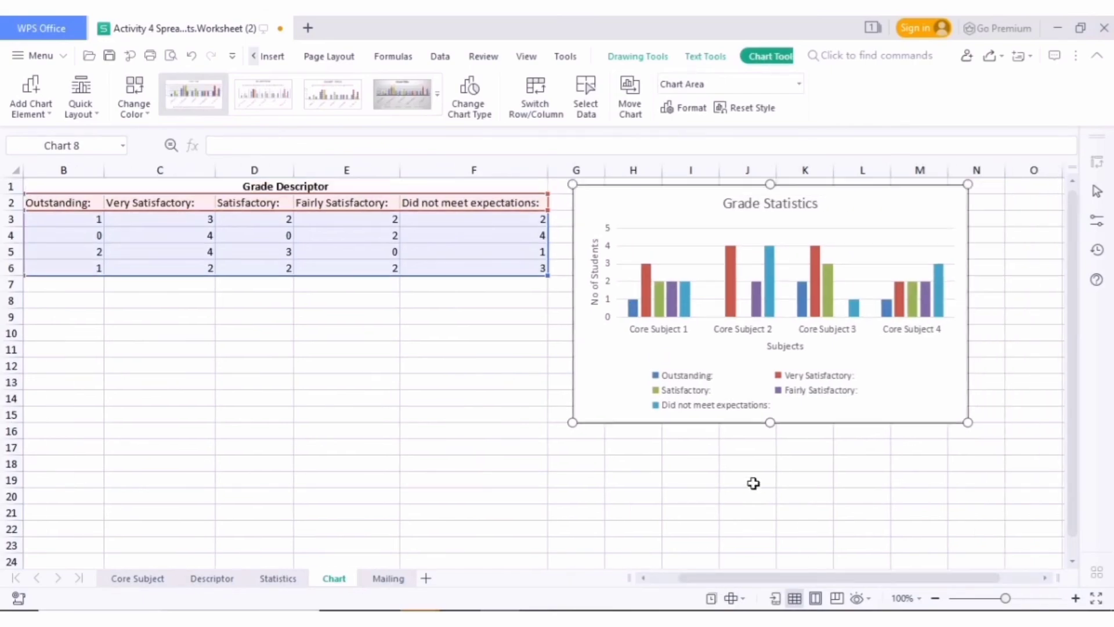